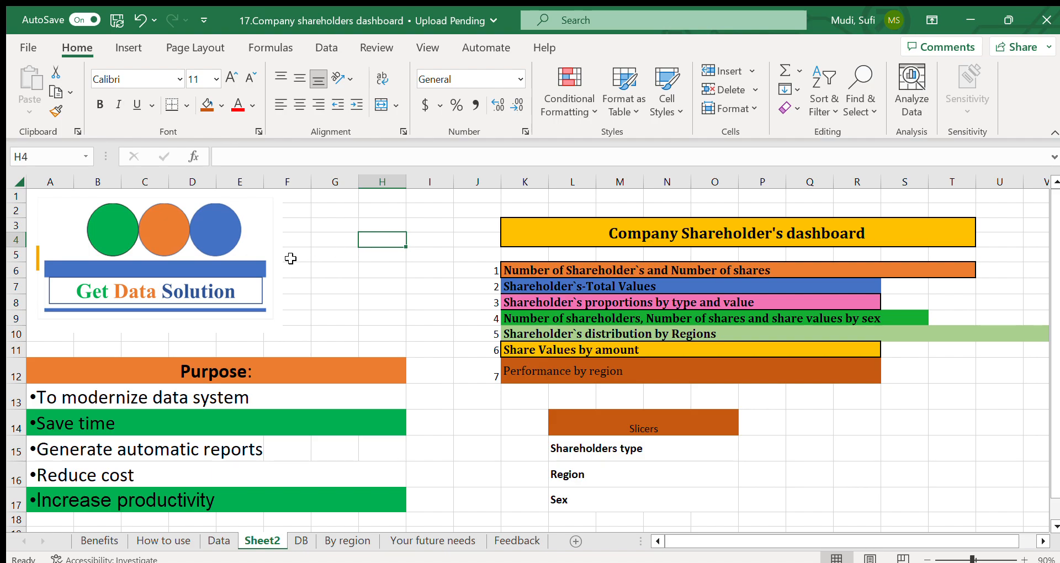
Step: Review the Purpose list and the seven numbered topics under the Company Shareholder's dashboard title on Sheet2
click(415, 336)
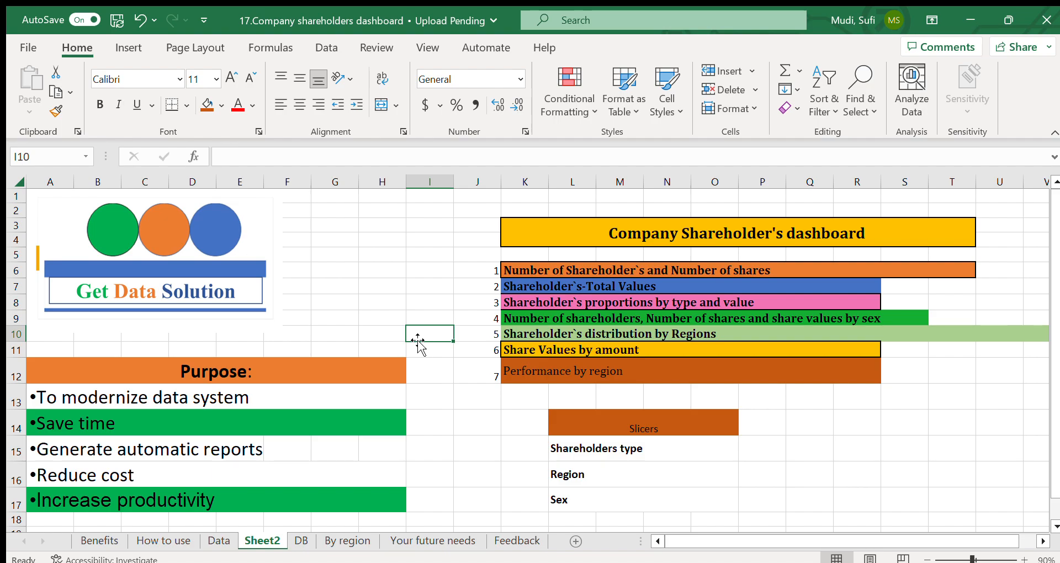
click(446, 360)
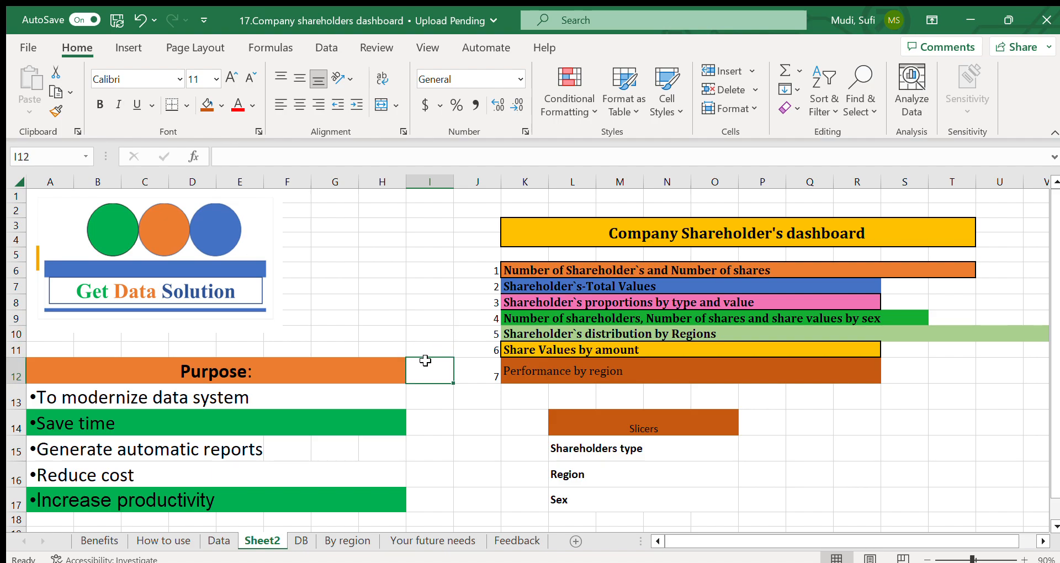
click(98, 398)
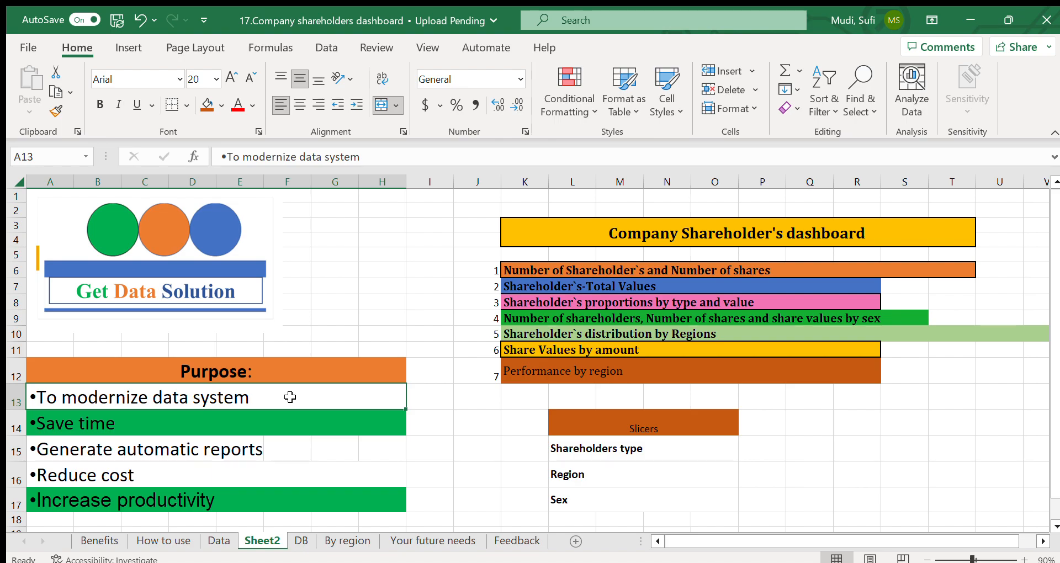
click(429, 373)
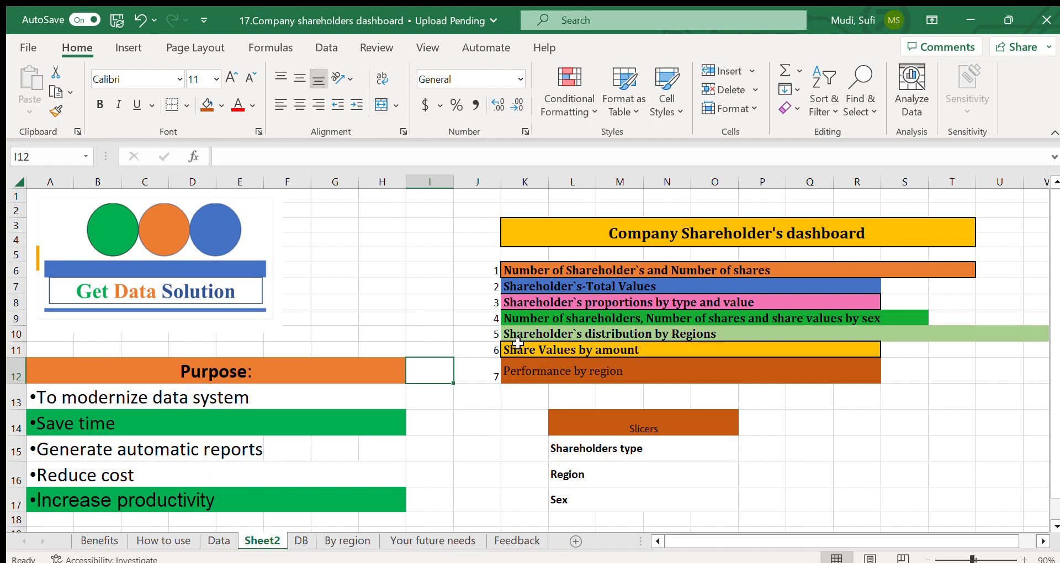
click(558, 273)
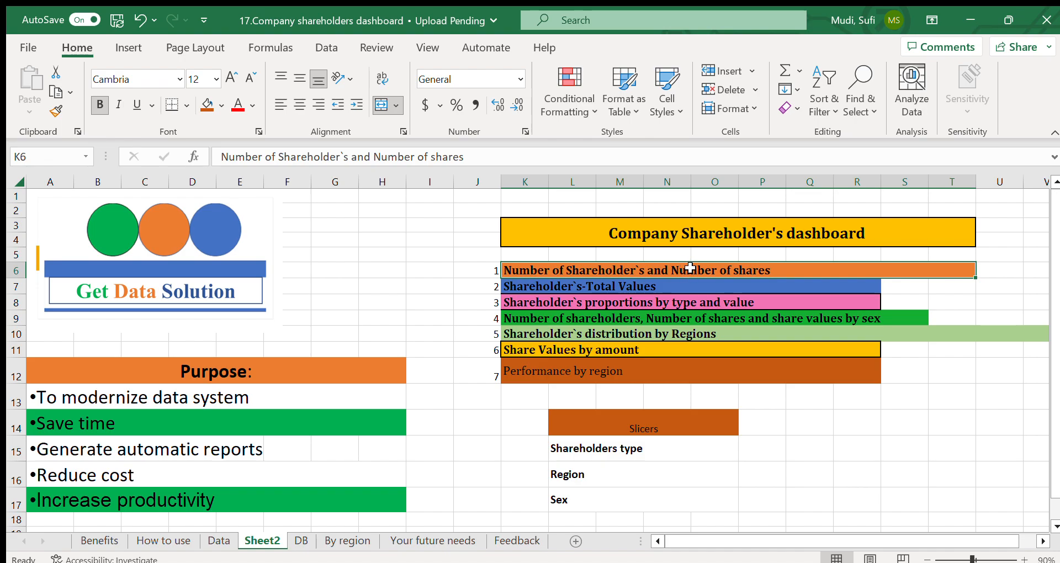
click(557, 292)
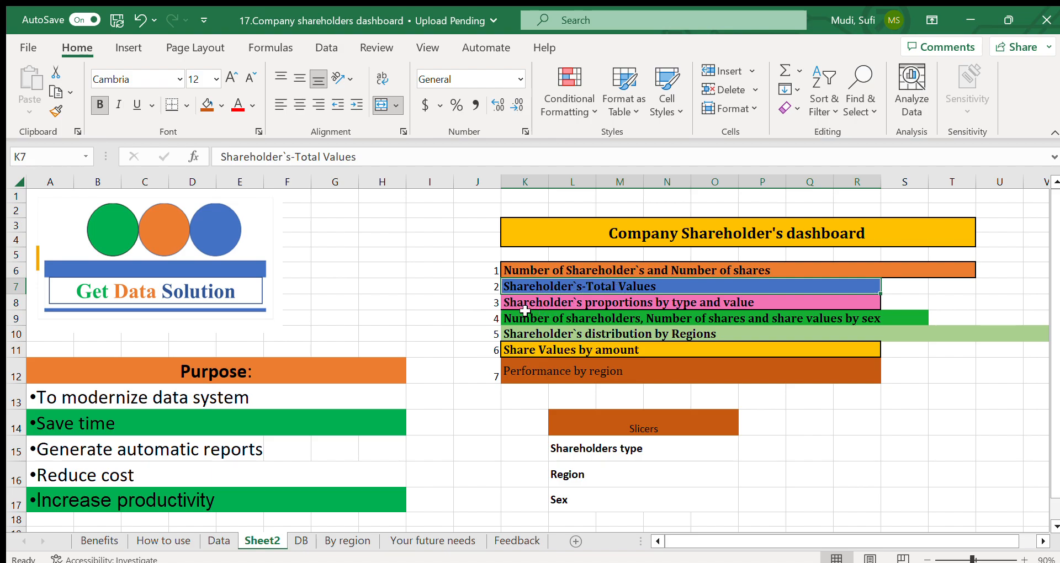
click(670, 302)
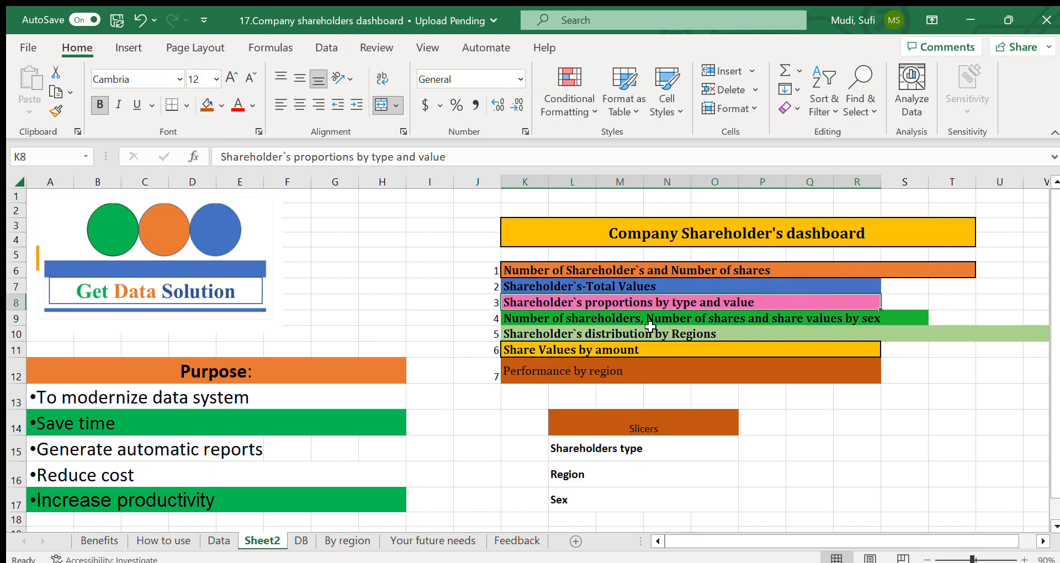
click(550, 323)
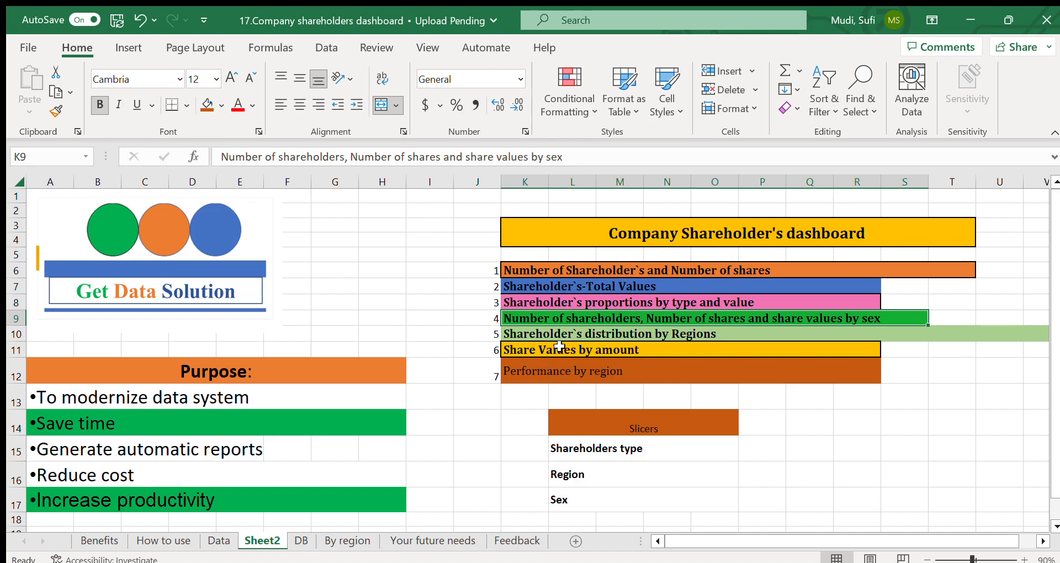
click(573, 335)
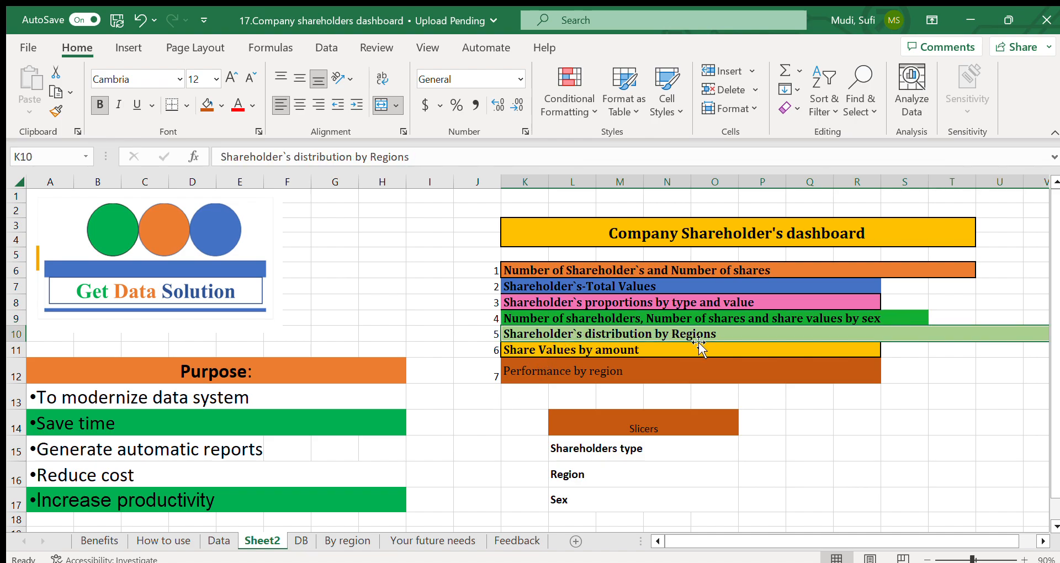
click(544, 353)
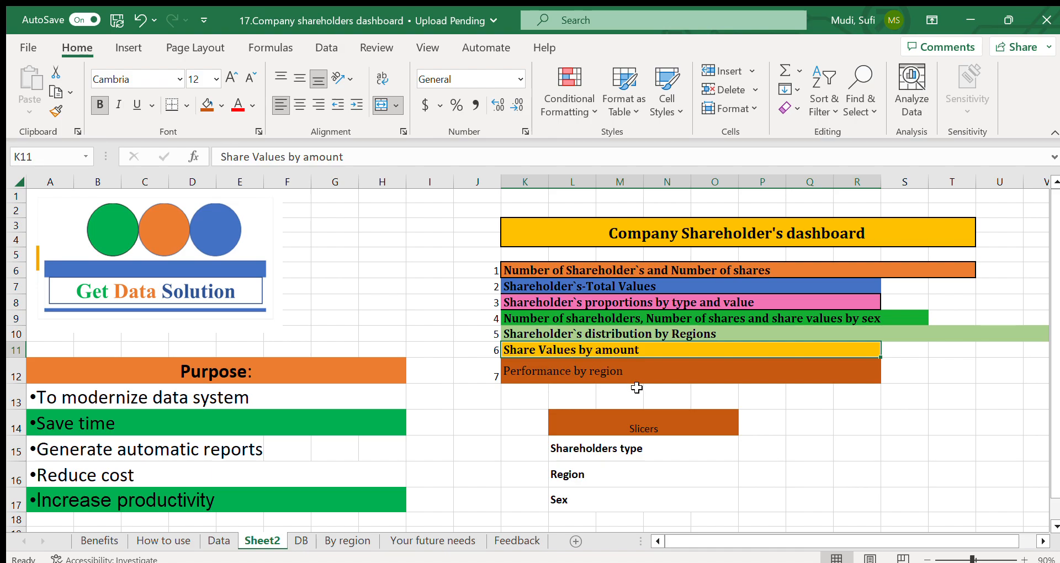
click(547, 373)
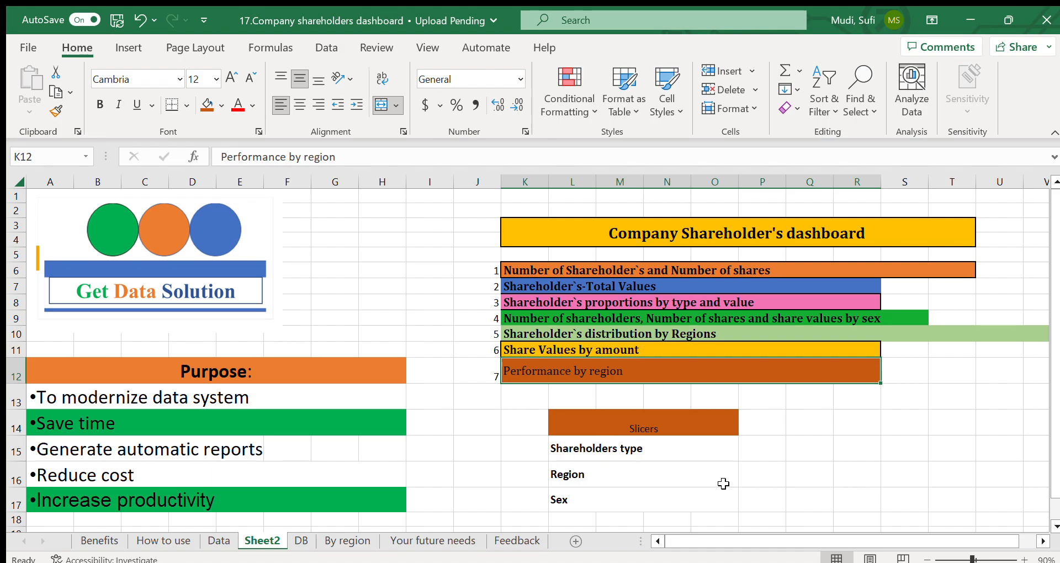
Step: Format the Slicers heading on Sheet2 as bold, 12 pt and vertically middle-aligned
click(660, 429)
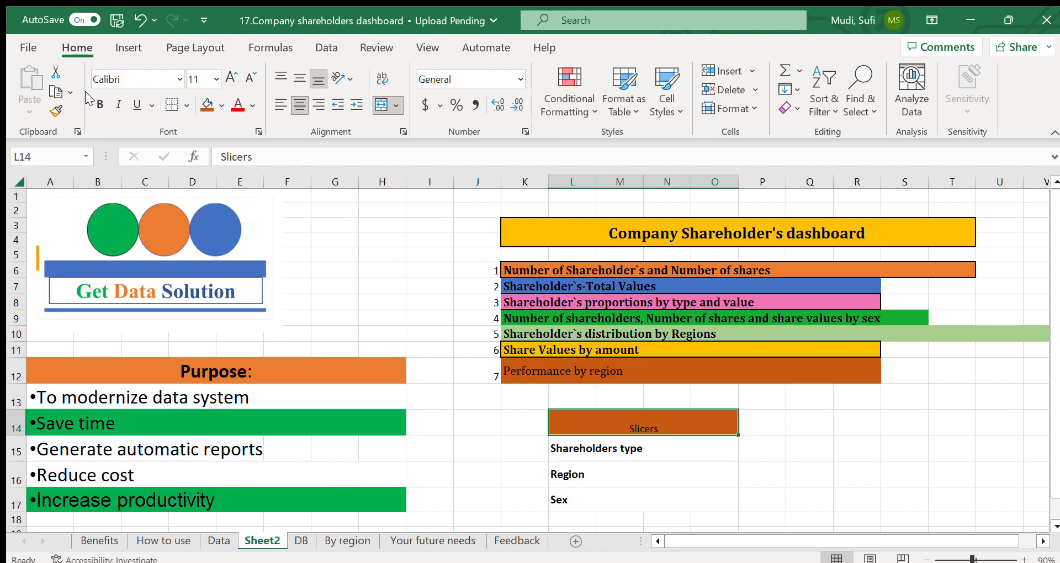
click(100, 104)
click(230, 78)
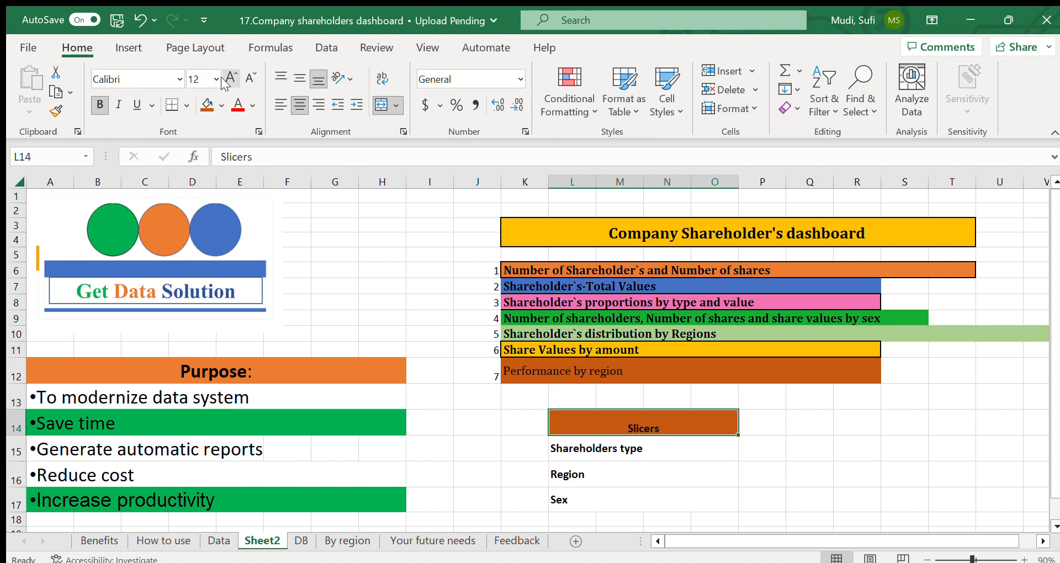
click(293, 76)
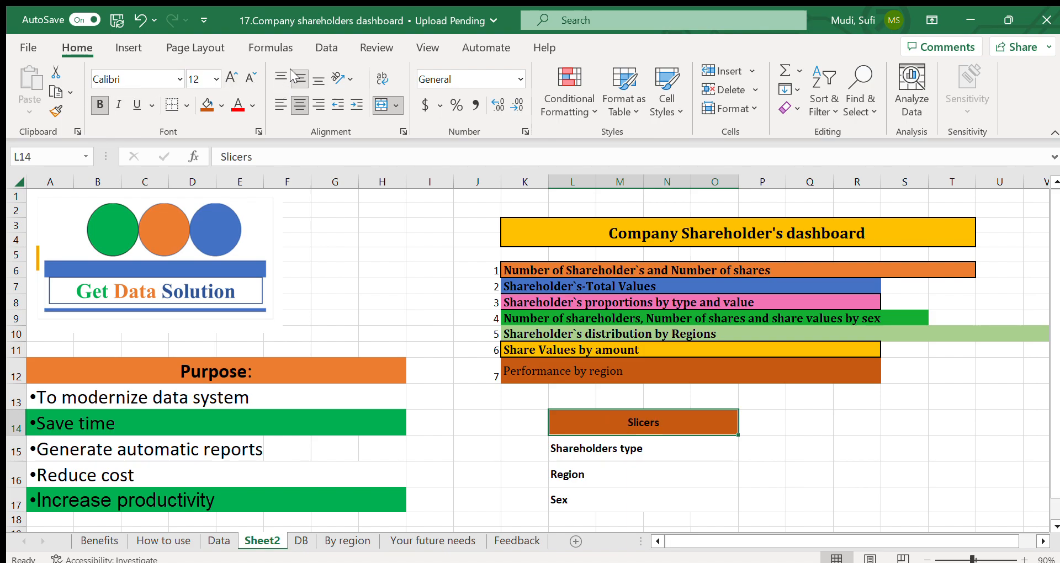
Step: Review the Shareholders type, Region and Sex entries under Slicers, and examine the slicers and charts on the DB sheet
click(564, 453)
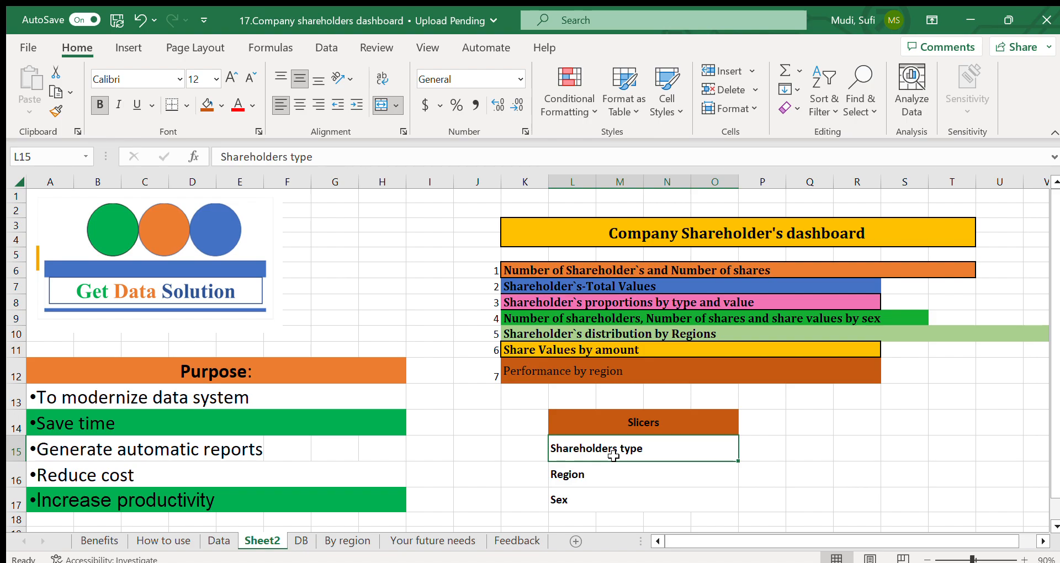
click(581, 475)
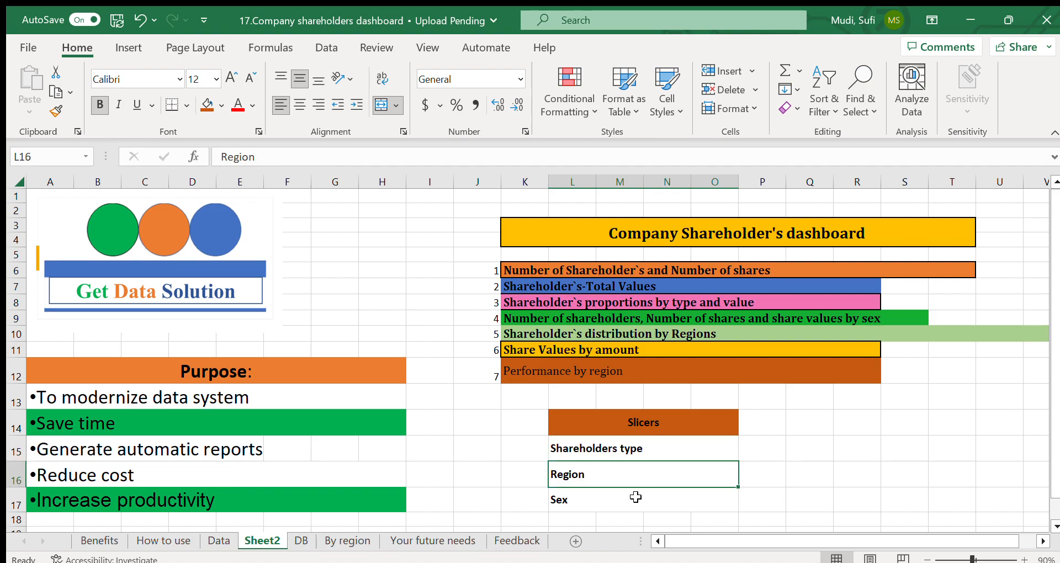
click(607, 498)
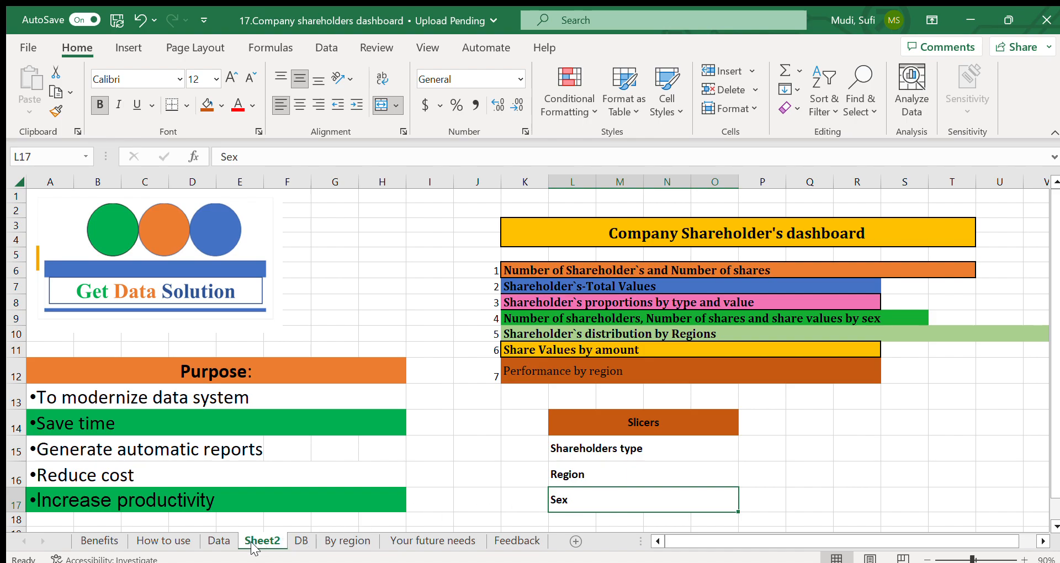
click(294, 544)
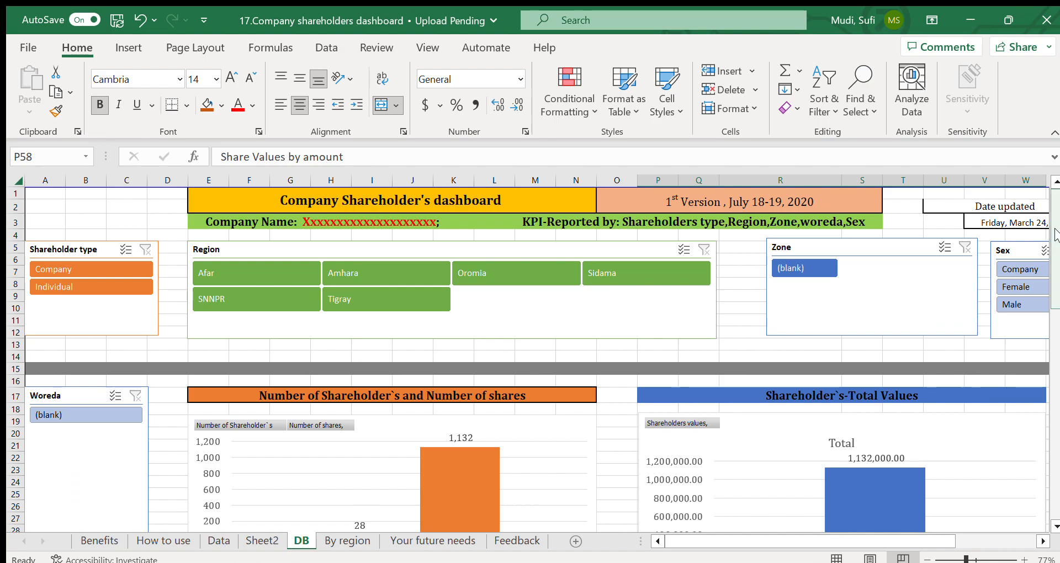
drag(1055, 235, 1054, 400)
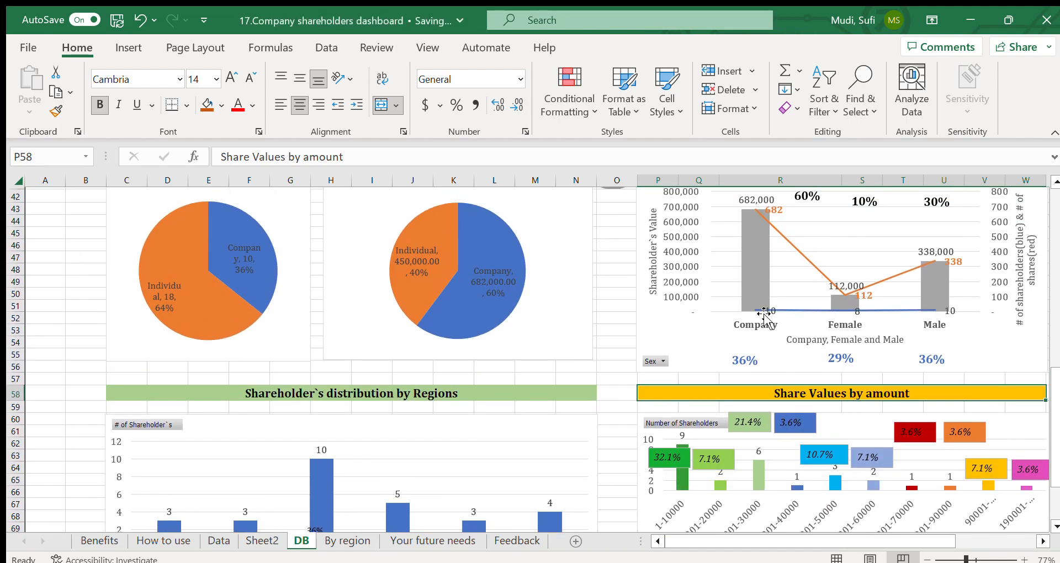
Step: Examine the Data sheet's title rows and its FY, Month and Shareholder's Name columns
click(218, 542)
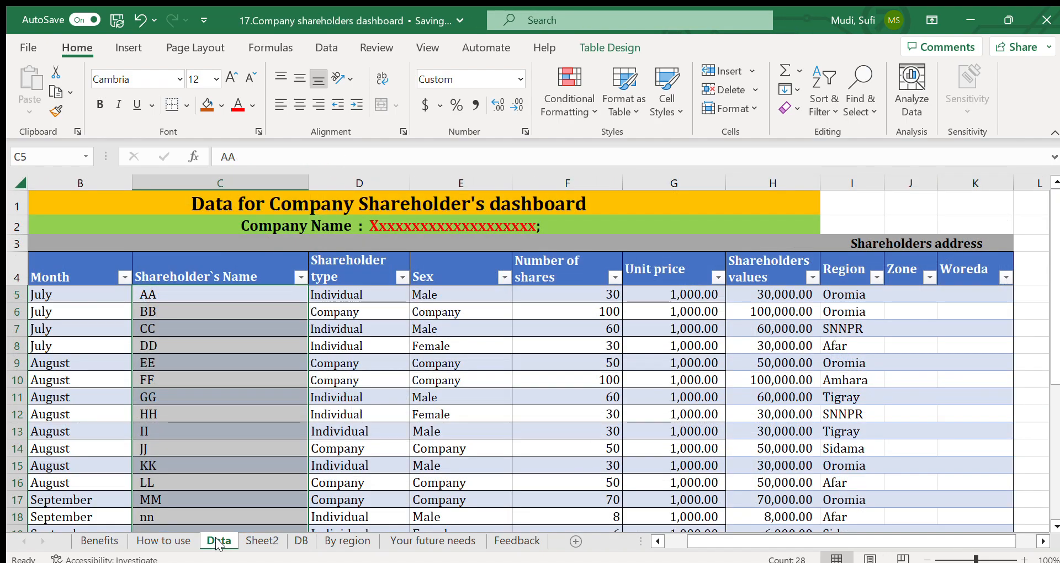
click(237, 205)
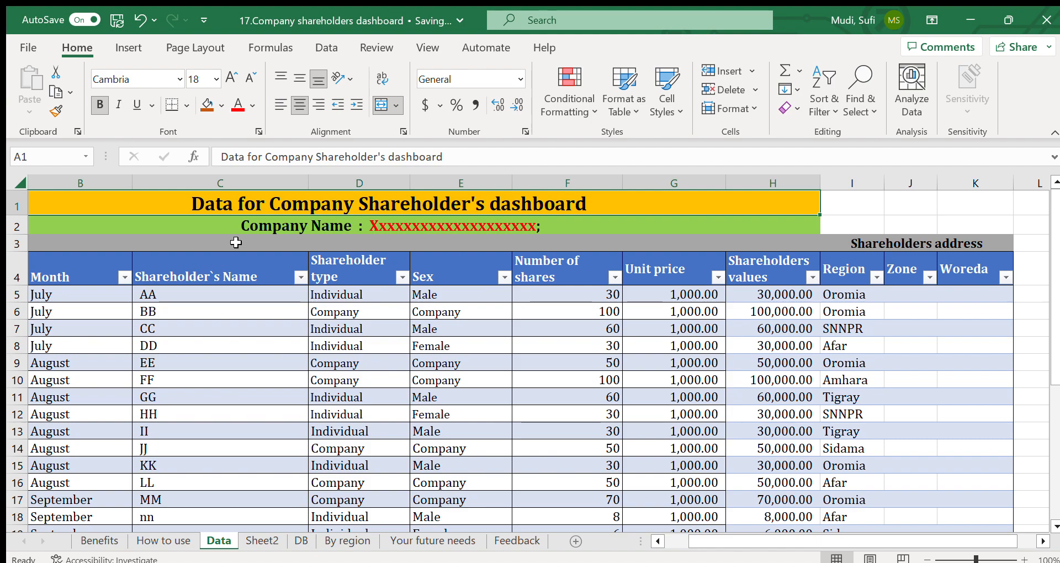
click(290, 226)
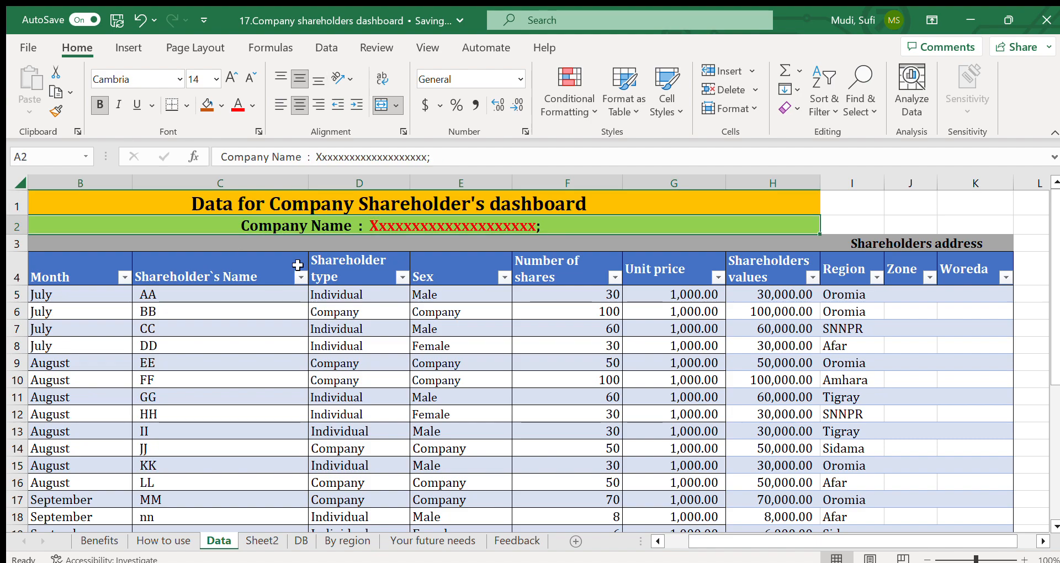
click(94, 273)
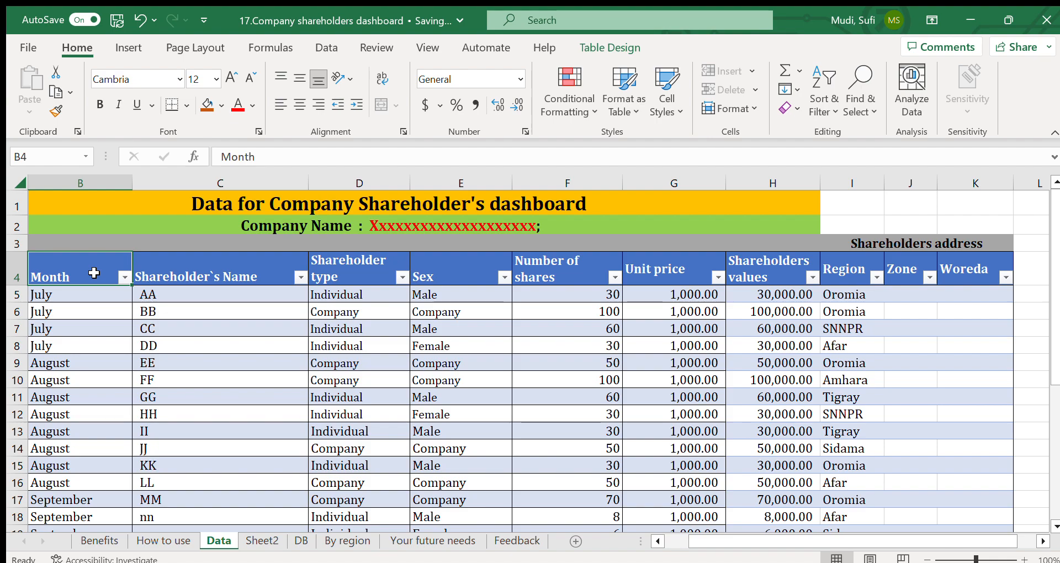
key(Left)
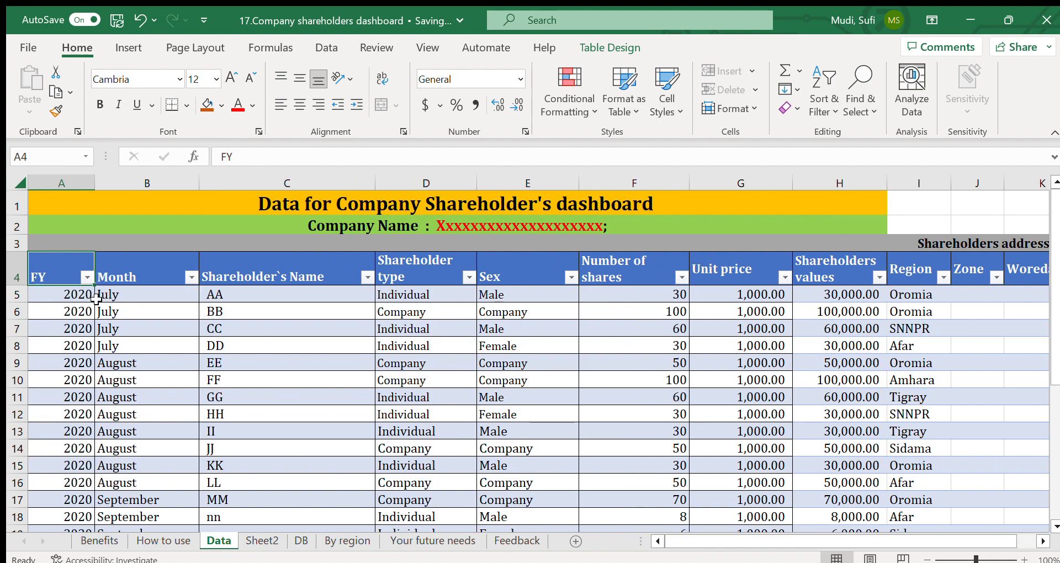
click(62, 296)
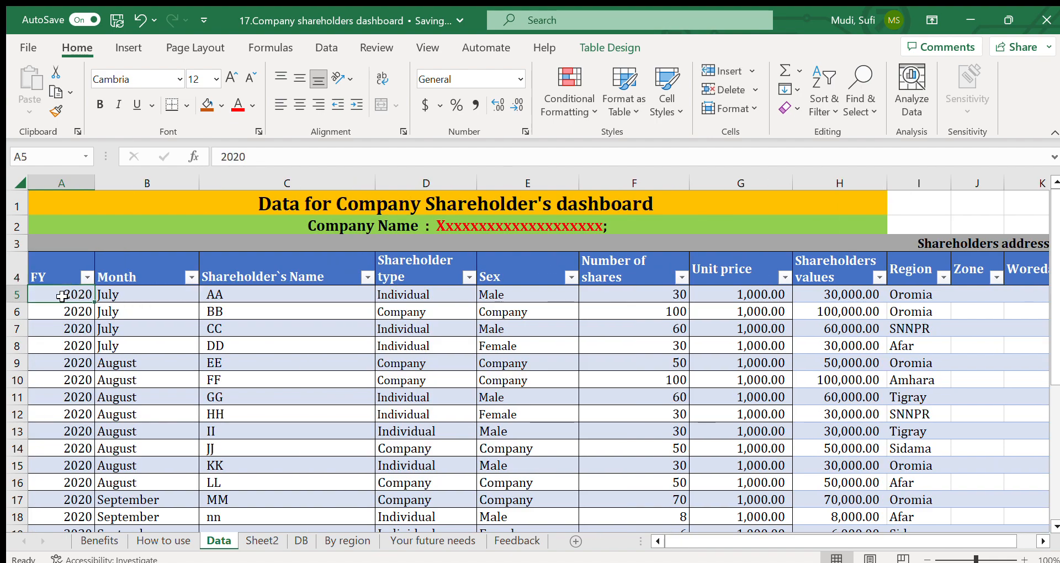
click(127, 276)
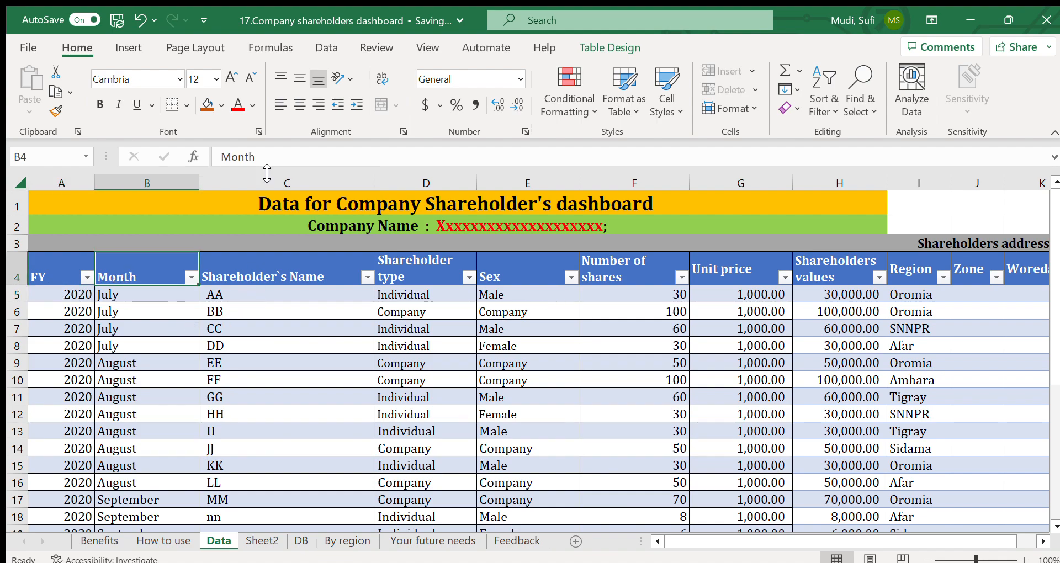
click(263, 260)
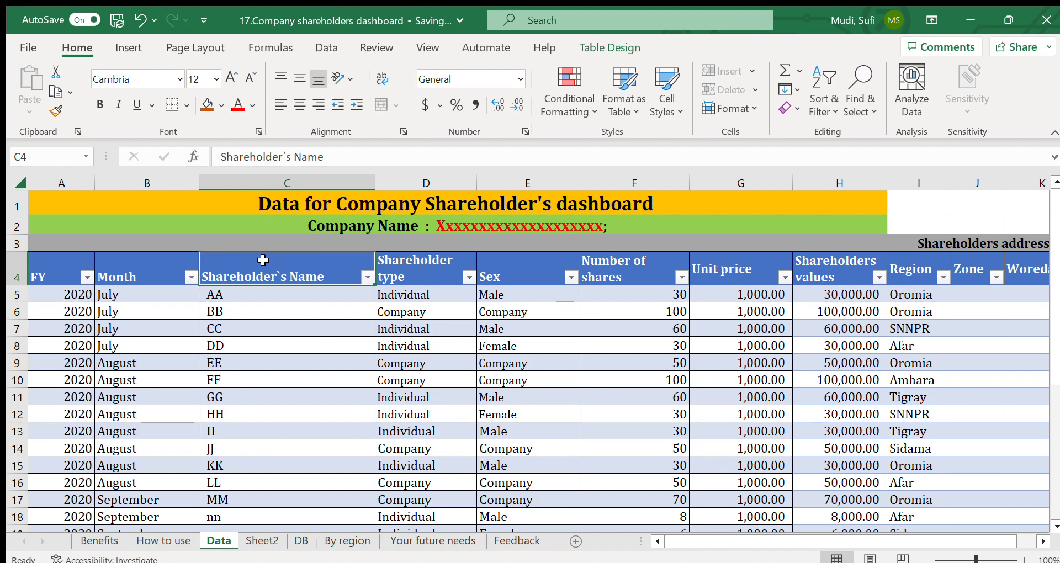
click(264, 297)
click(239, 310)
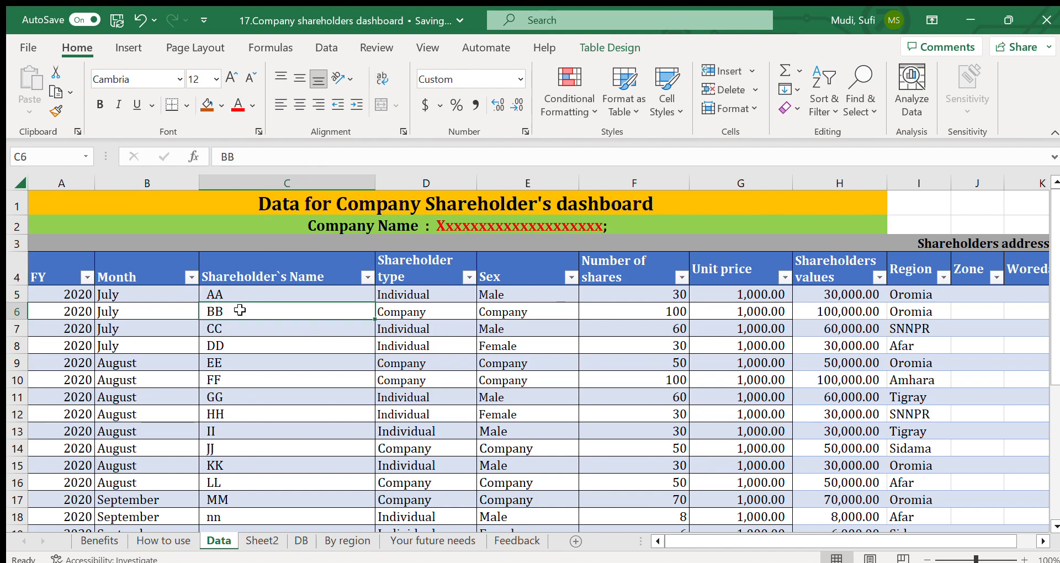
click(248, 260)
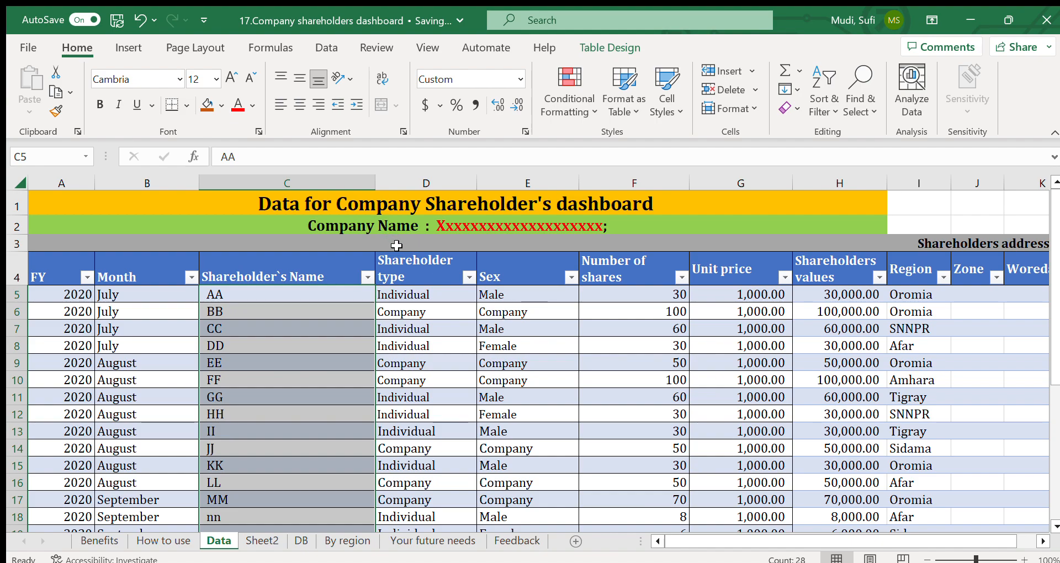
Step: Examine the Shareholder type column on the Data sheet, comparing its Individual and Company entries
click(426, 183)
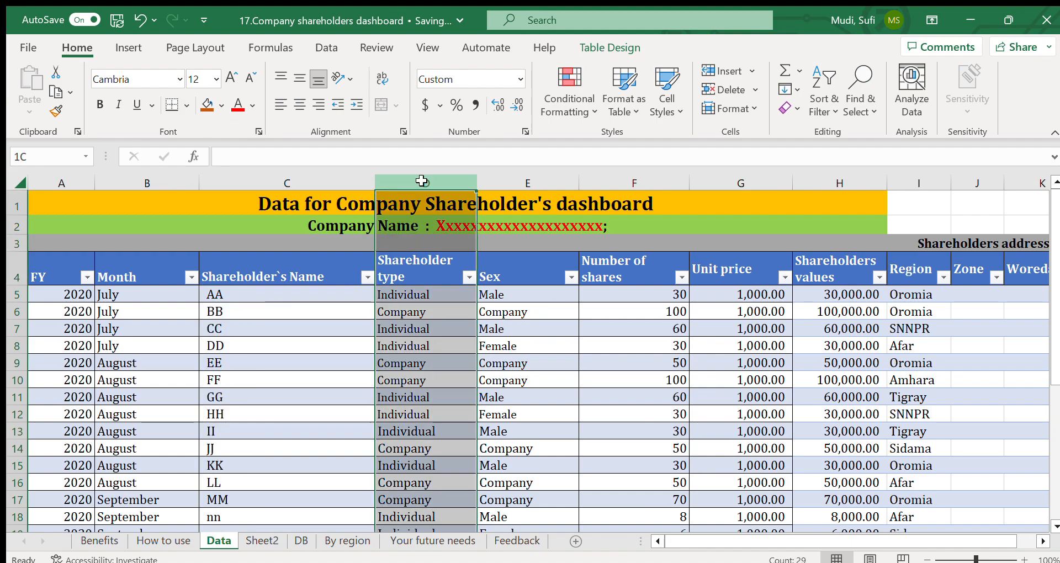
click(418, 294)
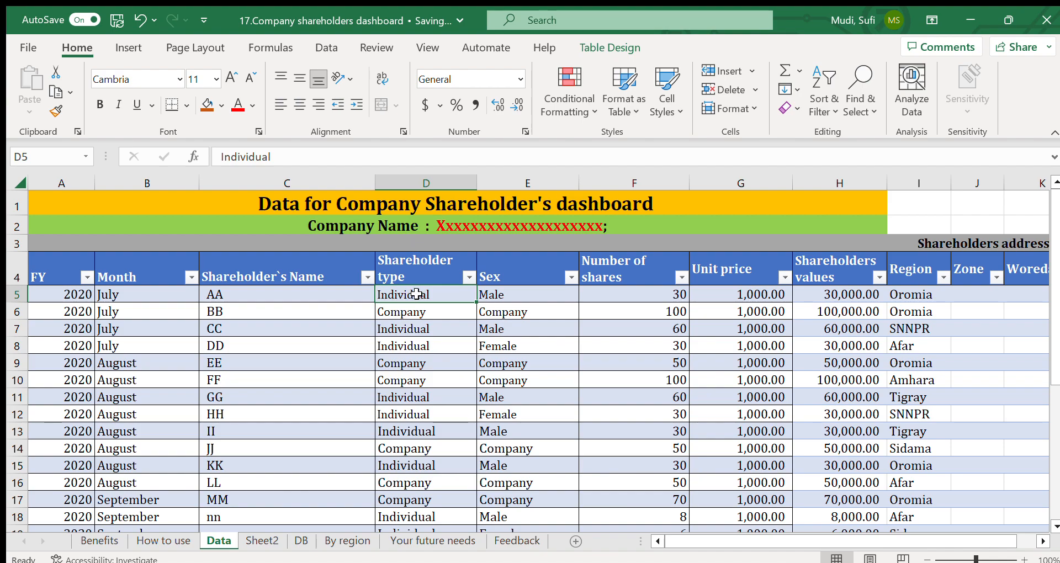
click(400, 311)
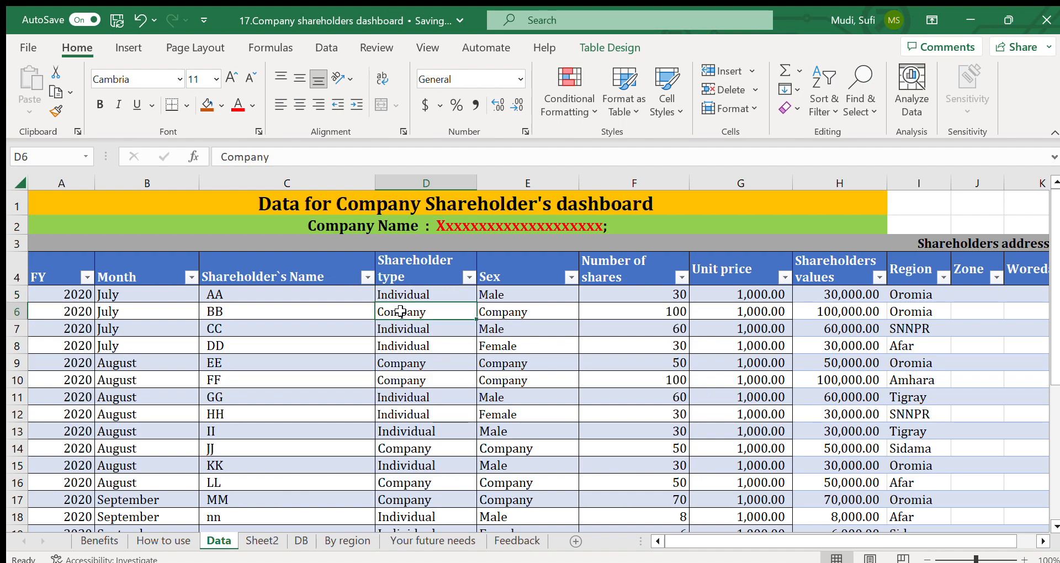
click(395, 293)
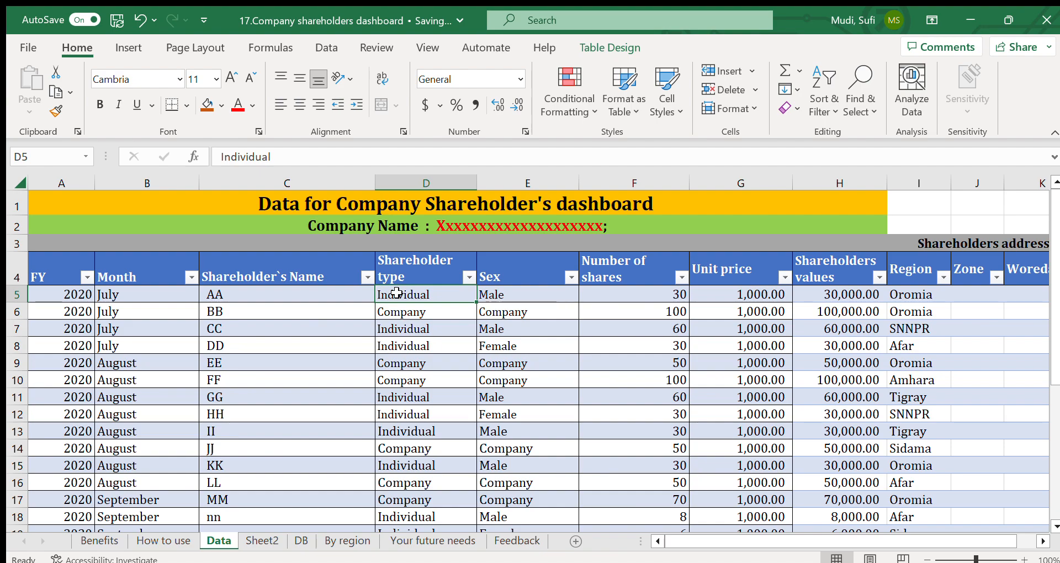
click(417, 312)
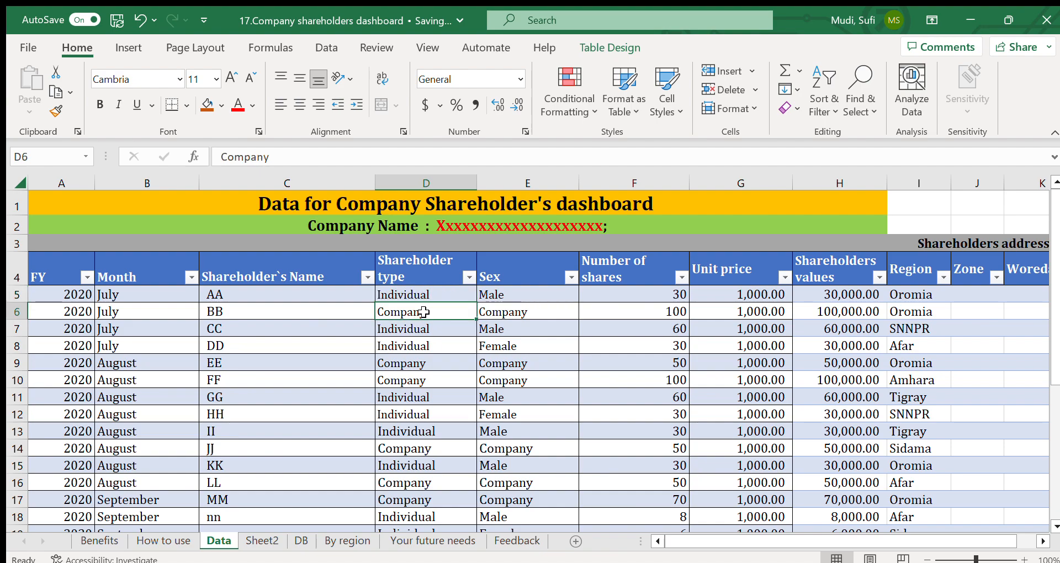
click(413, 330)
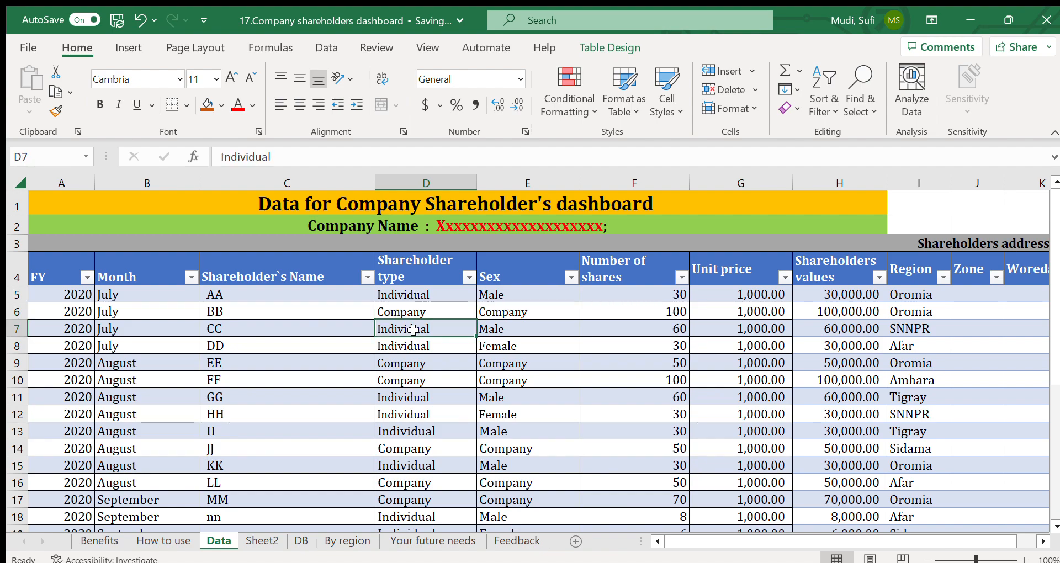
Step: Examine the Sex column's Male and Company entries and the Number of shares column on the Data sheet
click(494, 294)
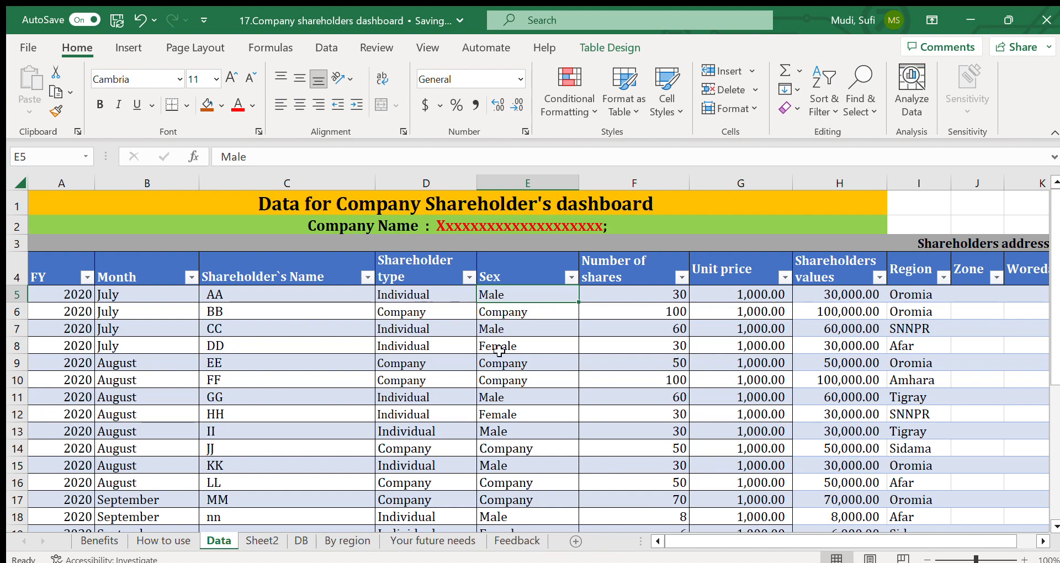
click(503, 313)
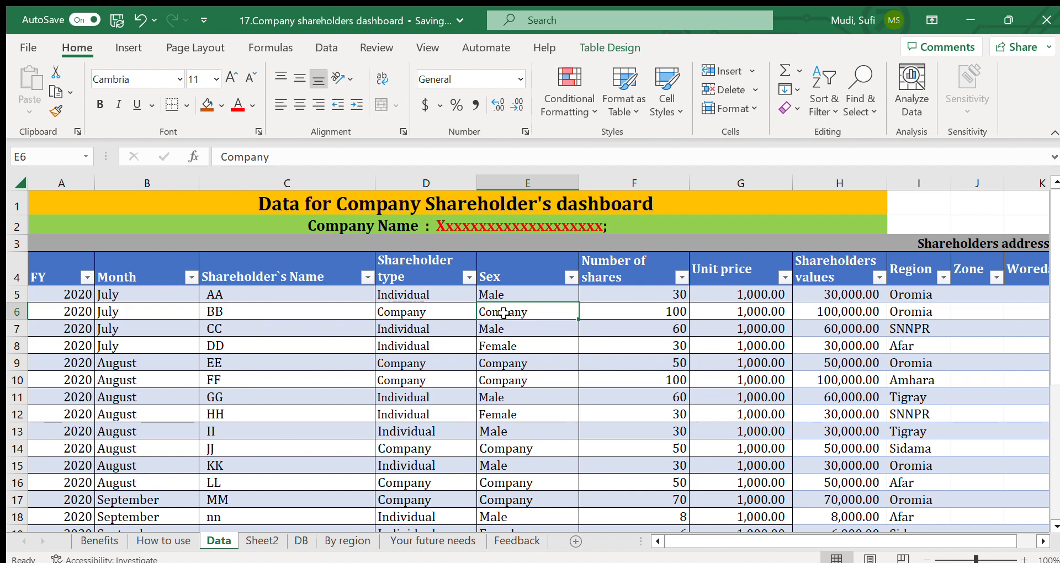
click(603, 295)
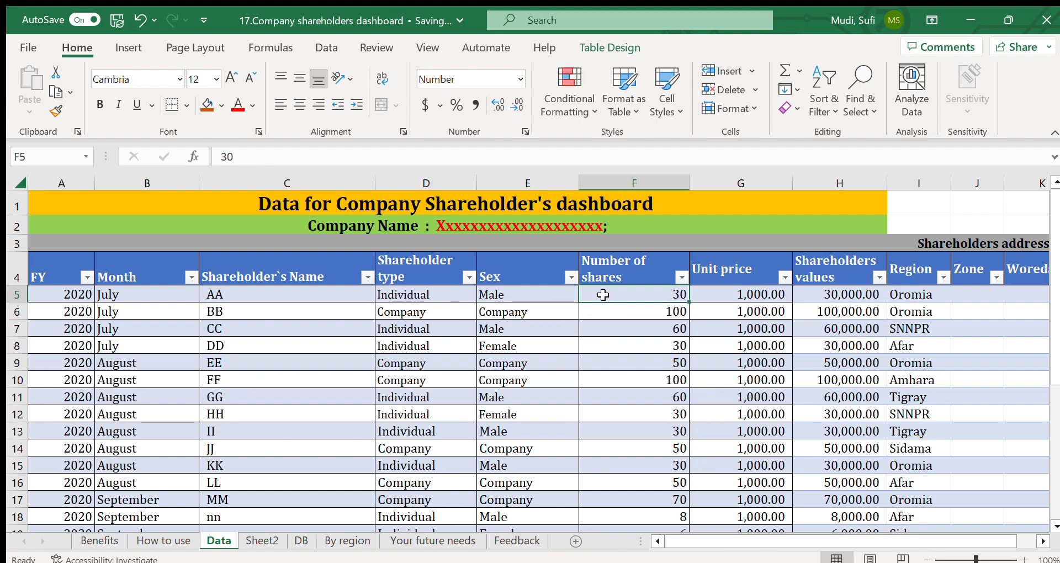
click(650, 189)
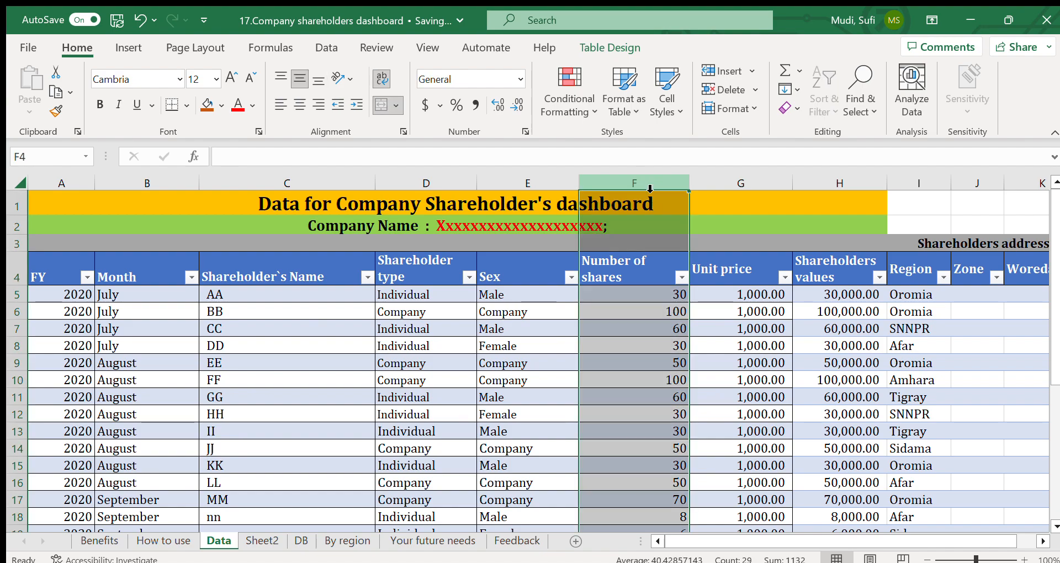
Step: Examine the Unit price column and the formula behind the first Shareholders values entry on the Data sheet
click(737, 184)
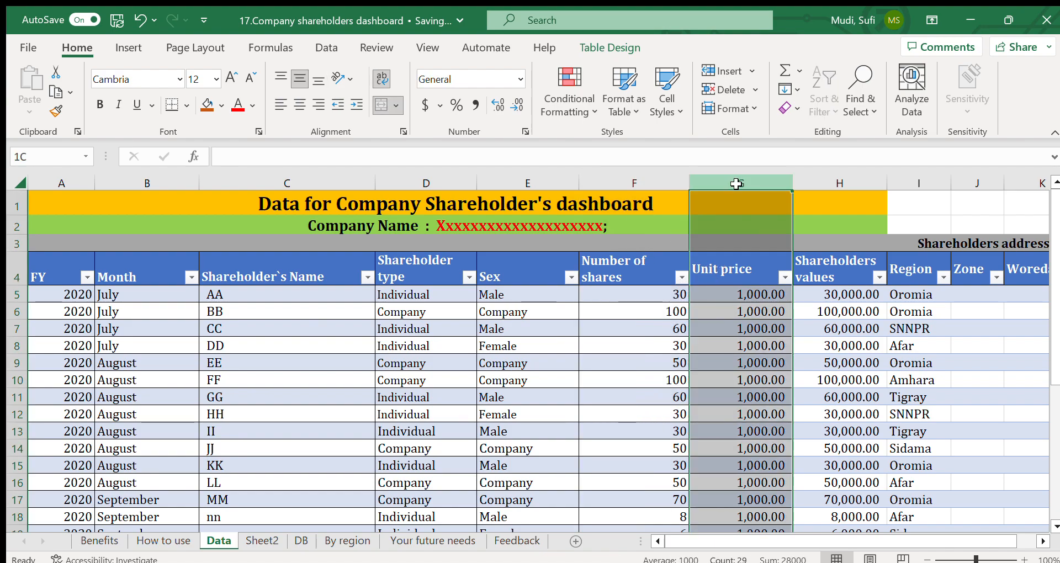
click(734, 296)
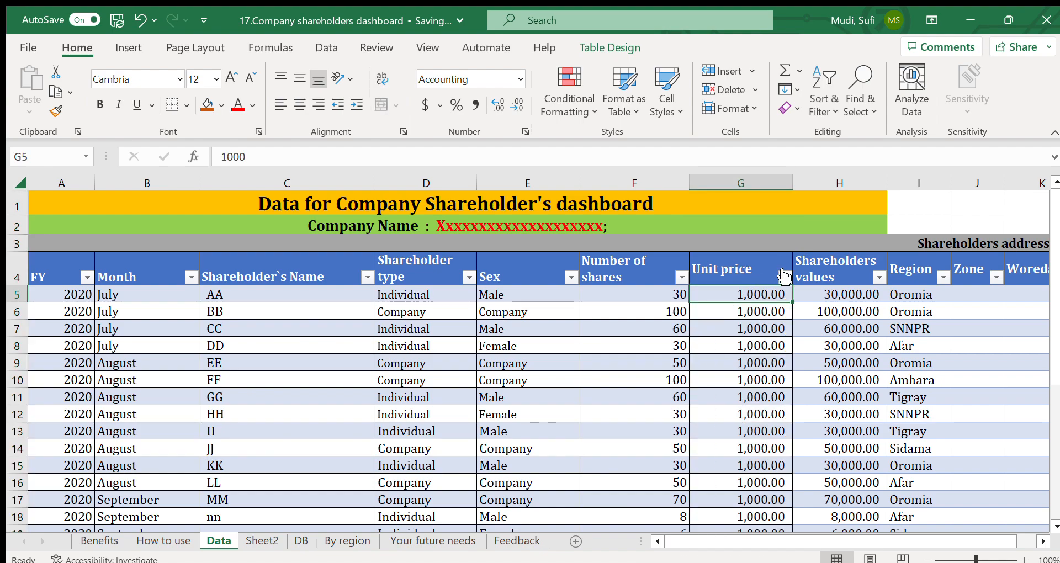
click(844, 186)
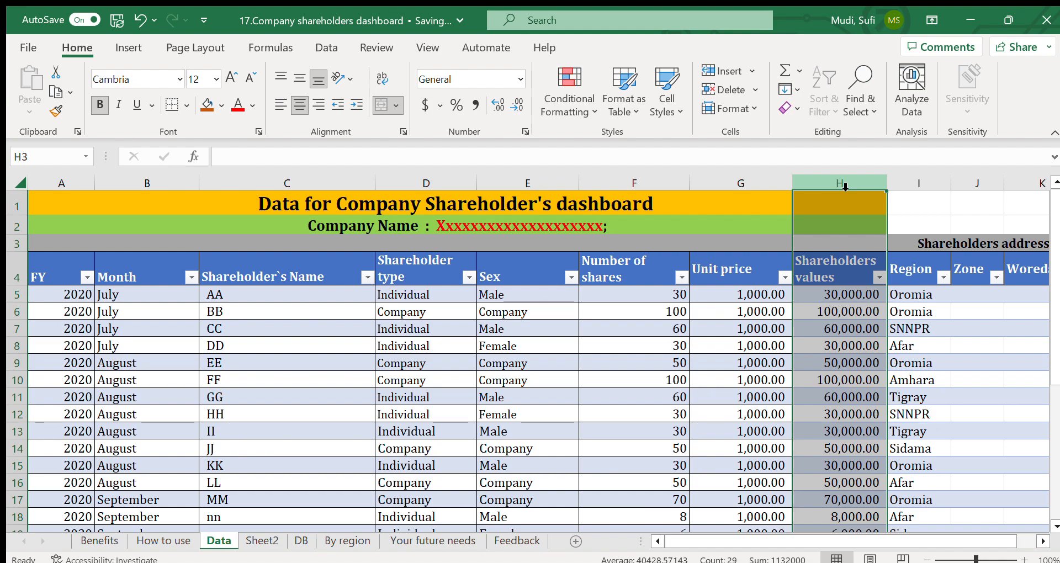
click(827, 295)
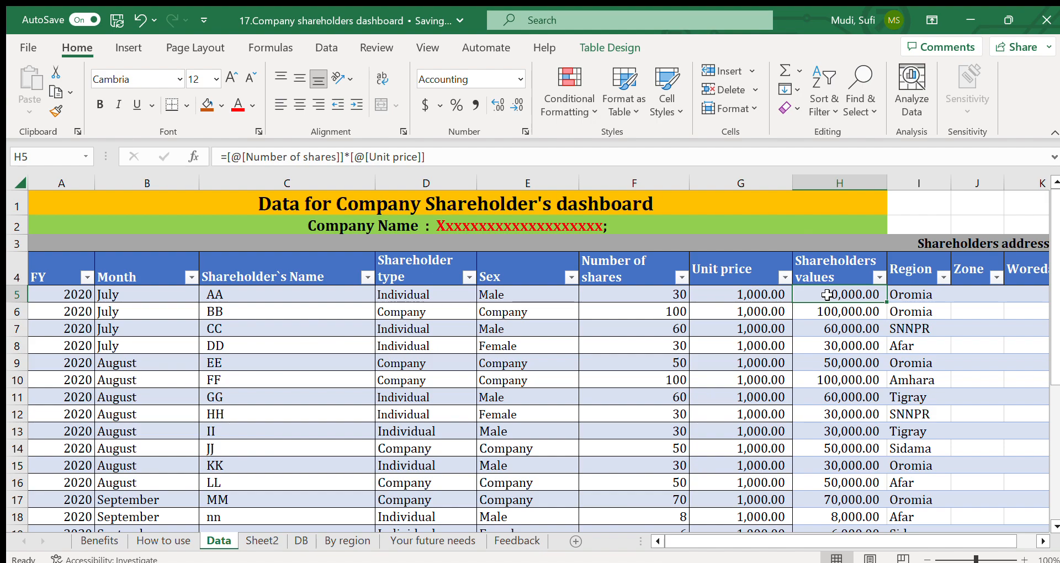
Step: Examine the Region, Zone and Woreda columns under Shareholders address on the Data sheet
click(913, 187)
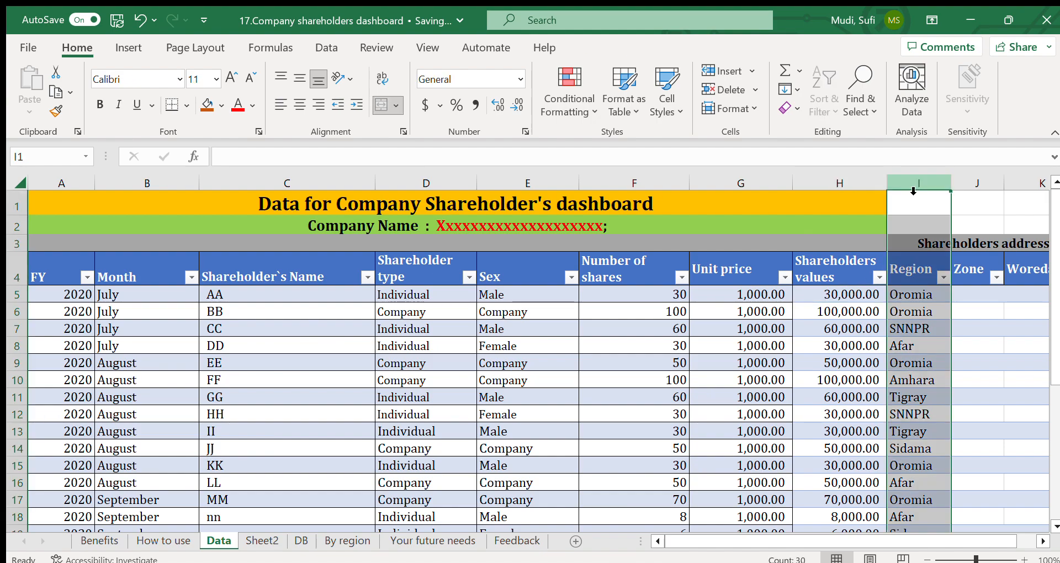
click(1041, 541)
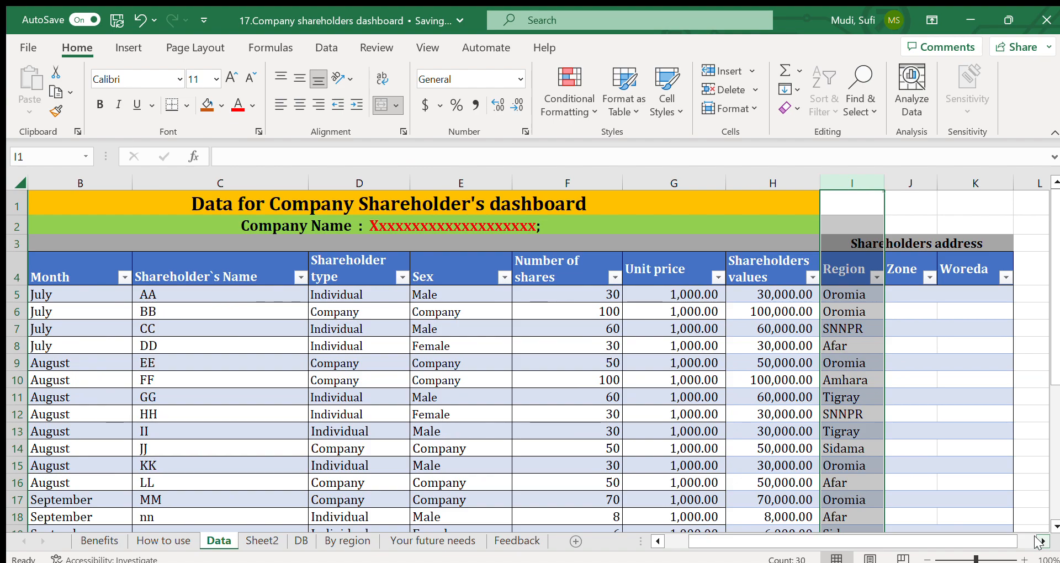
click(972, 290)
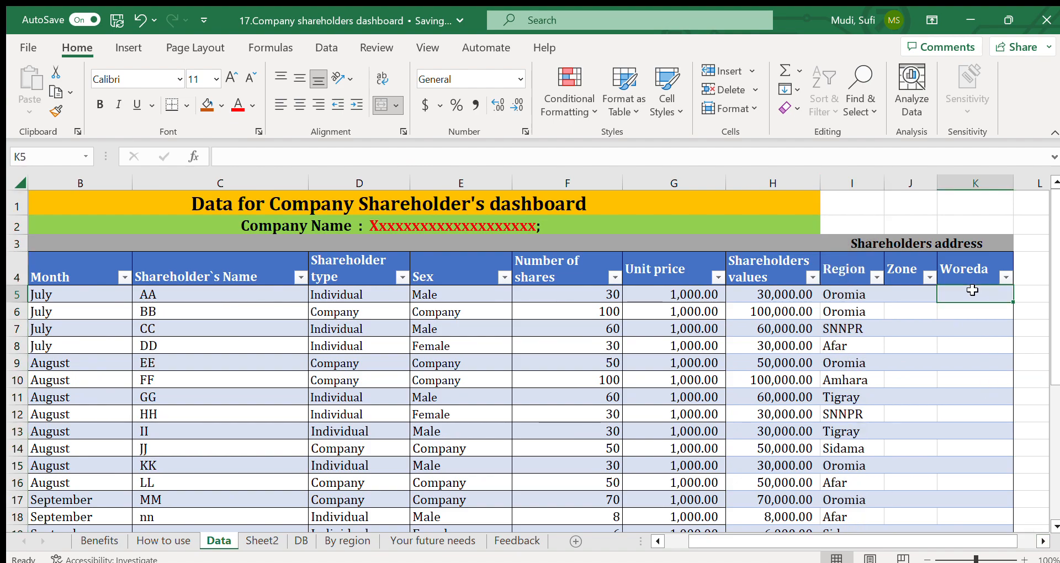
click(908, 269)
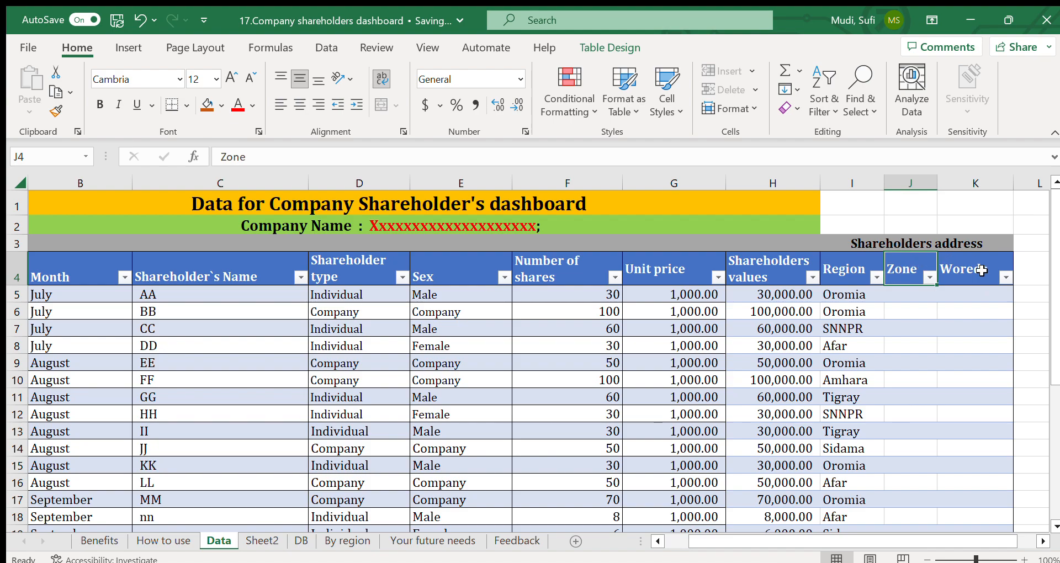
click(855, 294)
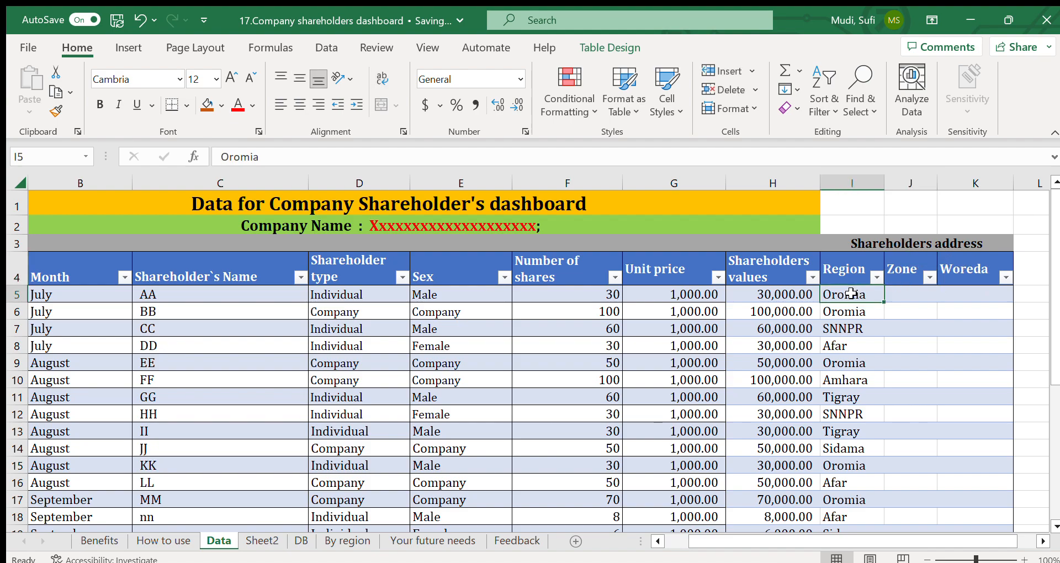
click(846, 188)
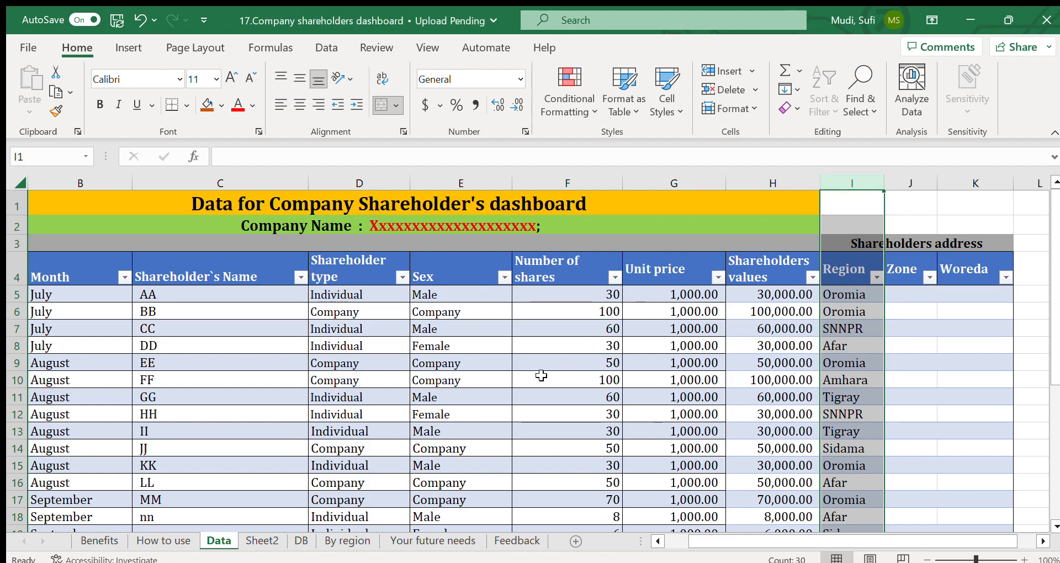
Step: Refresh all data in the workbook
click(657, 541)
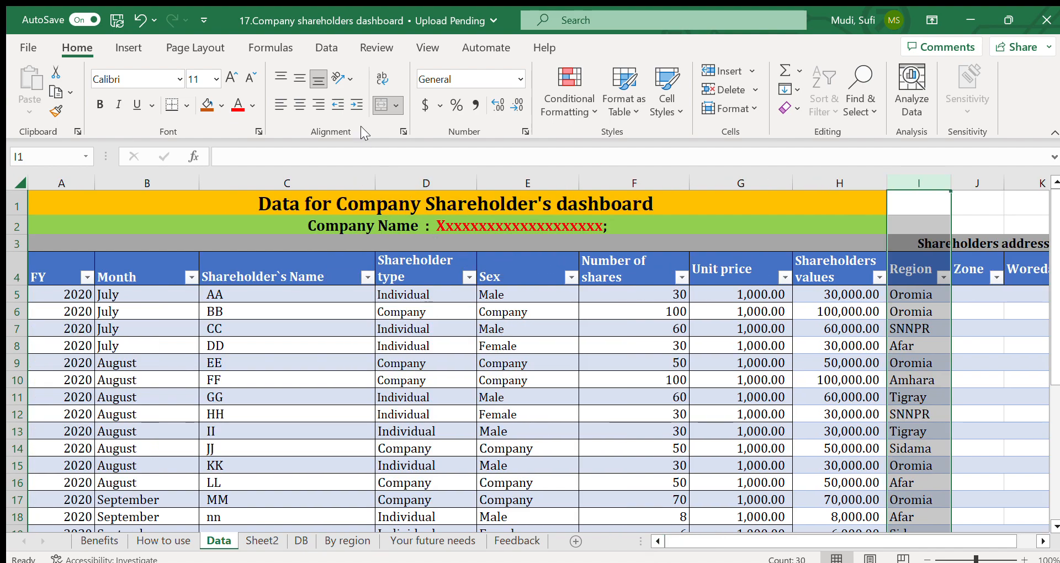
click(325, 51)
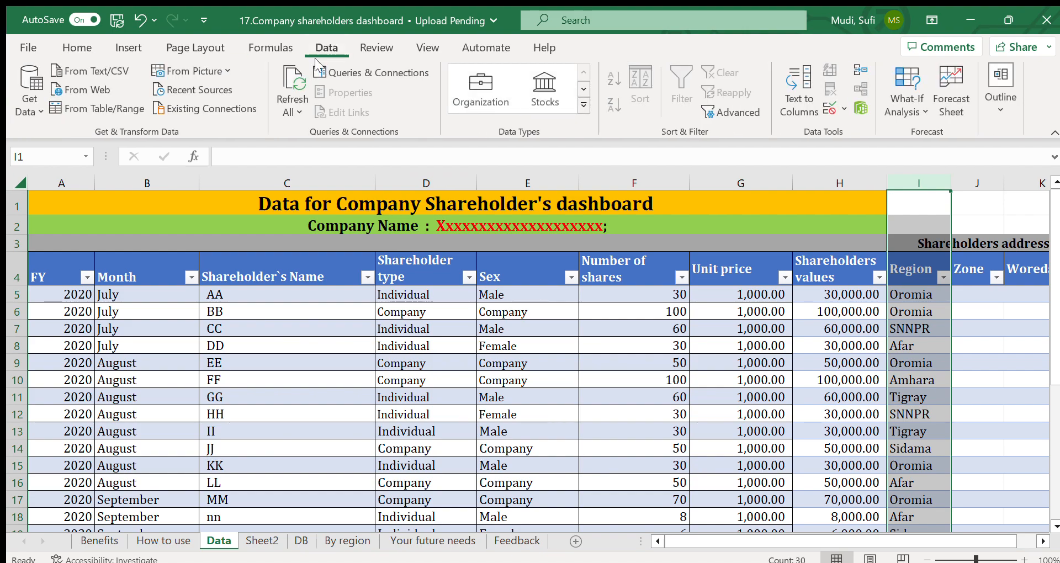
click(286, 93)
Step: Examine the DB sheet's header, covering the dashboard title, company name and KPI line, version and Date updated cell
click(302, 542)
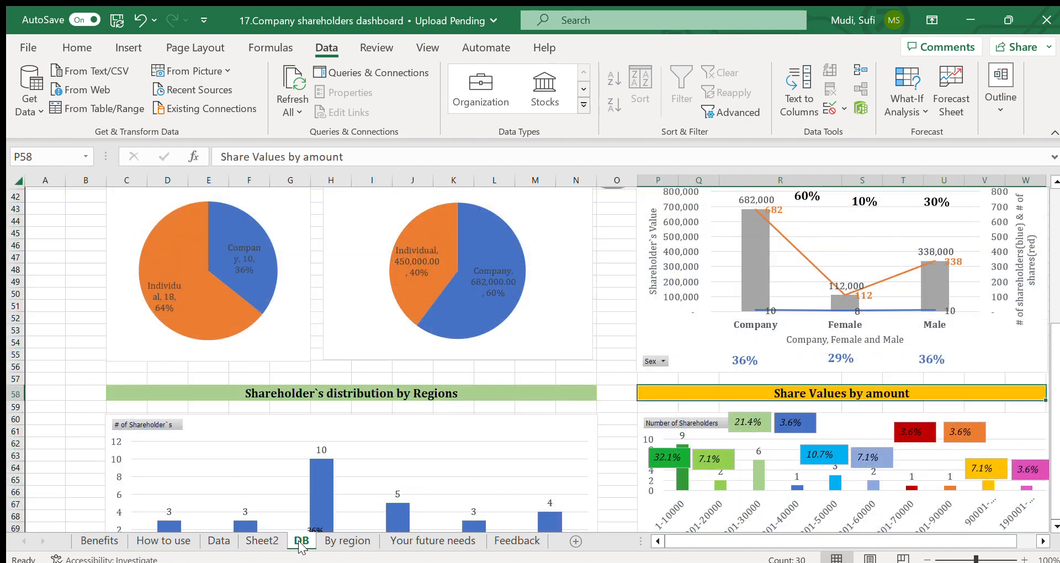
drag(1054, 364, 1046, 190)
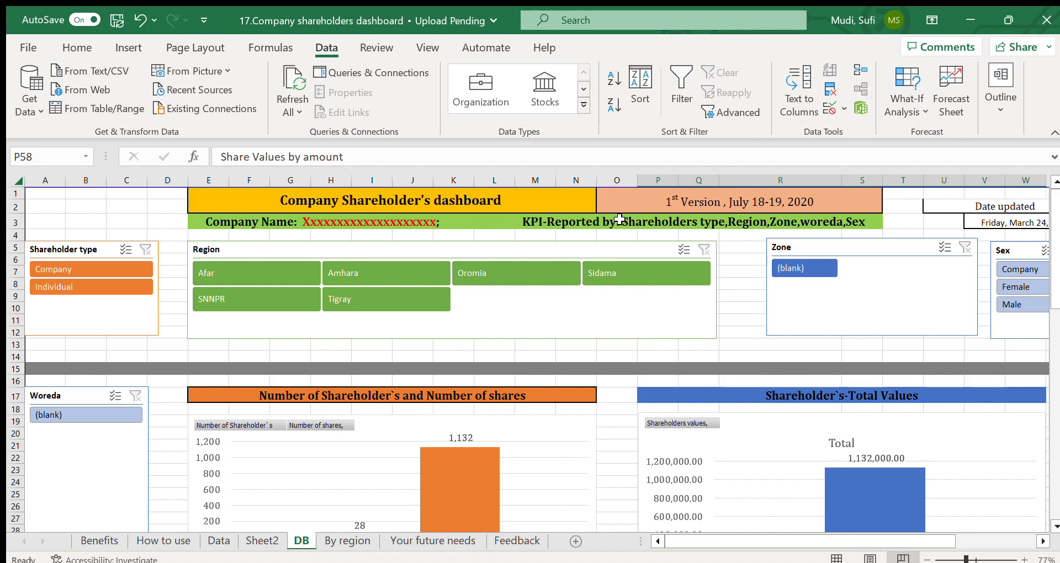
click(393, 197)
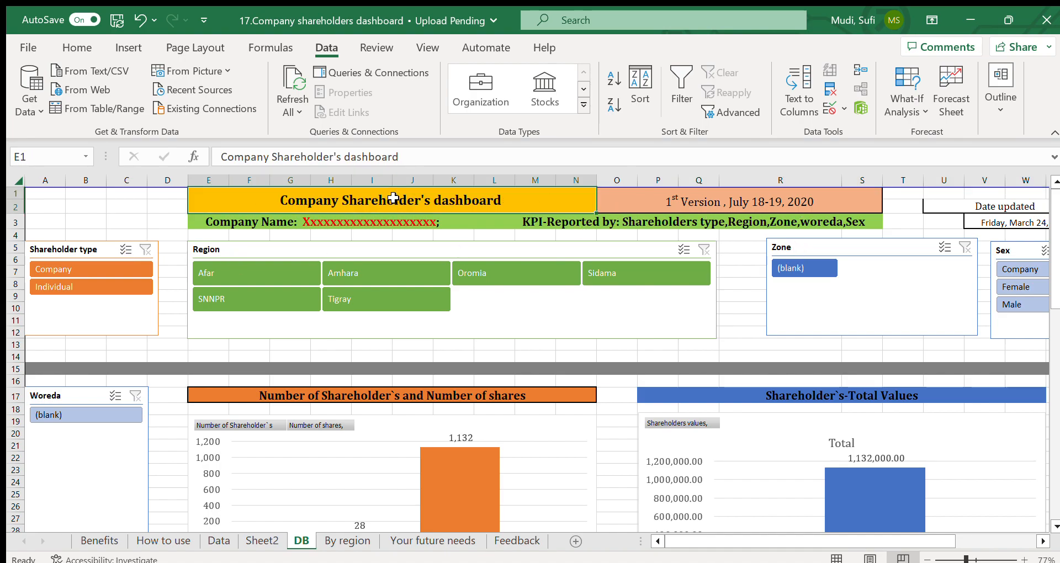
click(247, 225)
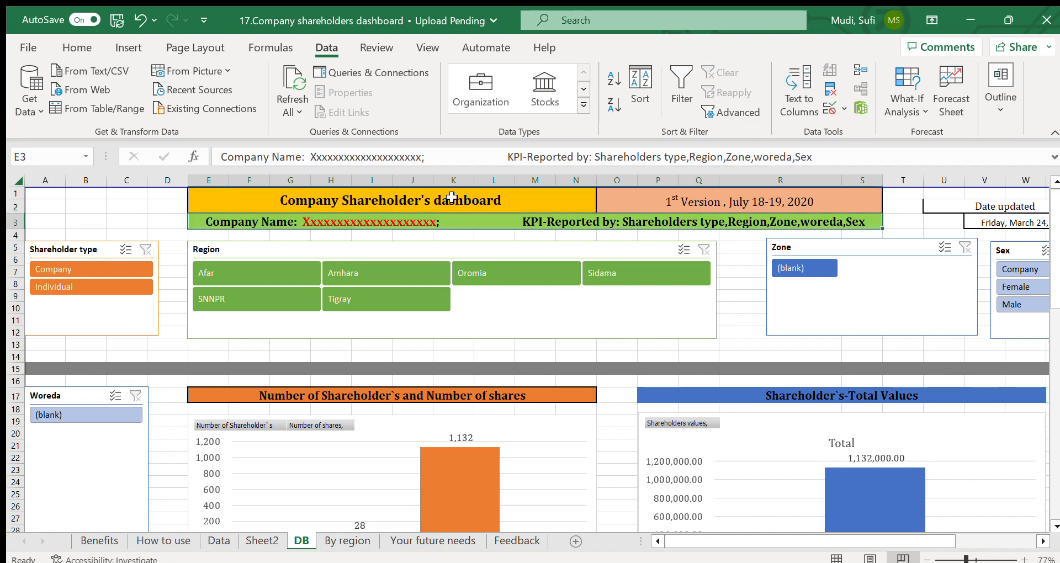
click(759, 204)
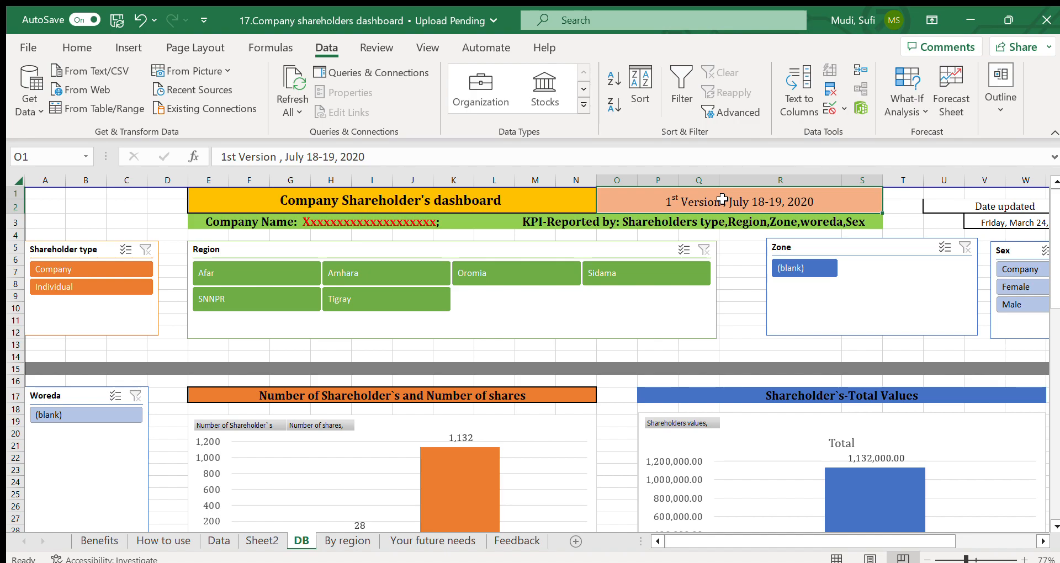
click(1041, 541)
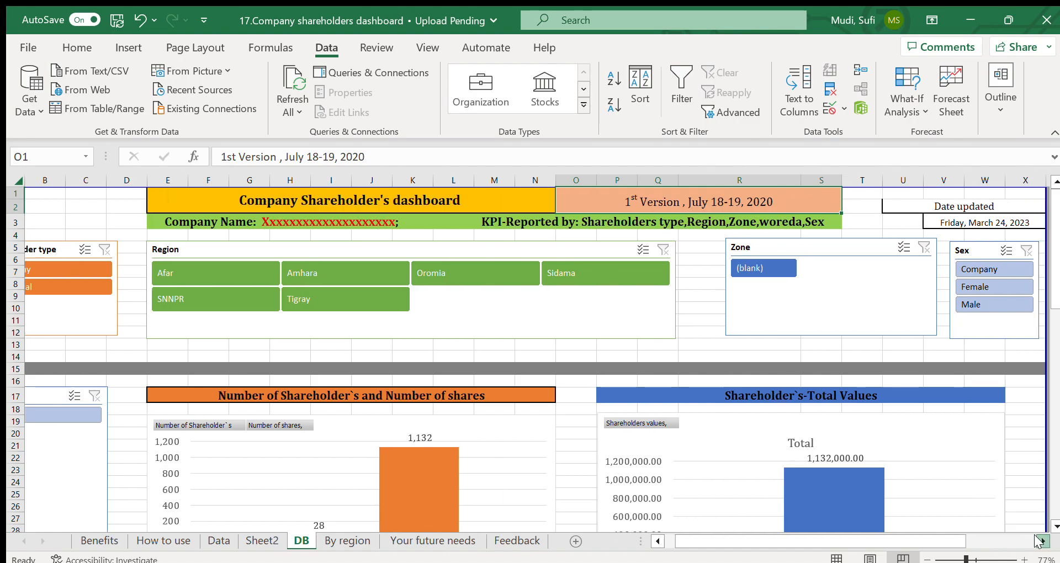
click(1040, 541)
click(923, 219)
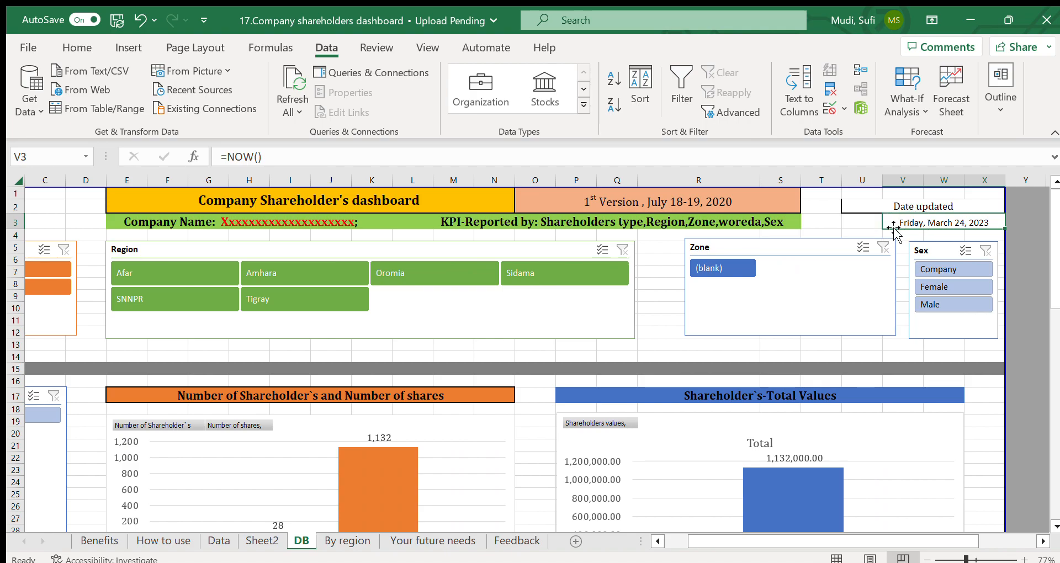
Step: Examine the Shareholder type, Region and Sex slicers on the DB sheet
click(658, 542)
click(657, 541)
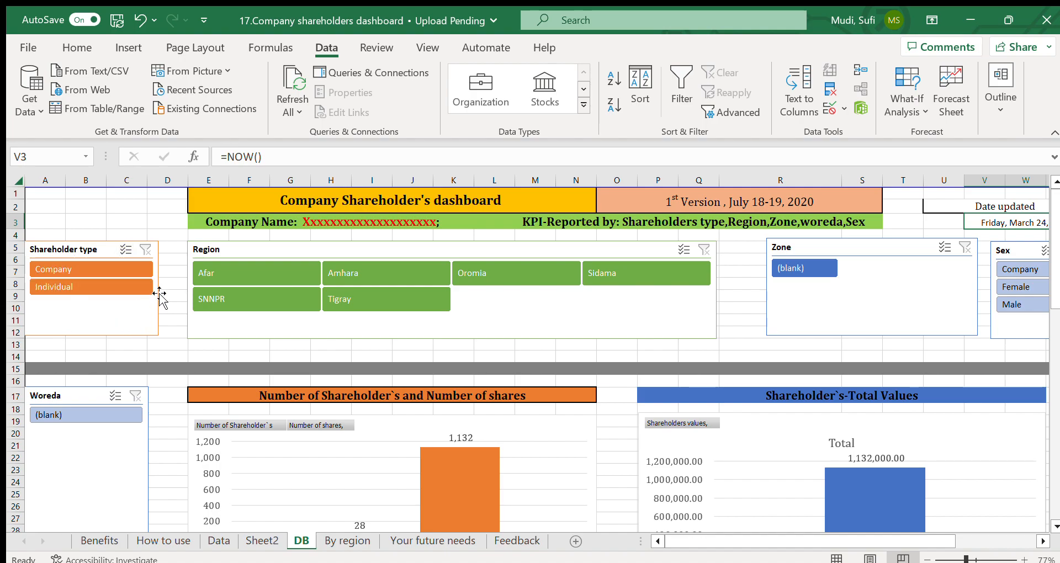
click(164, 248)
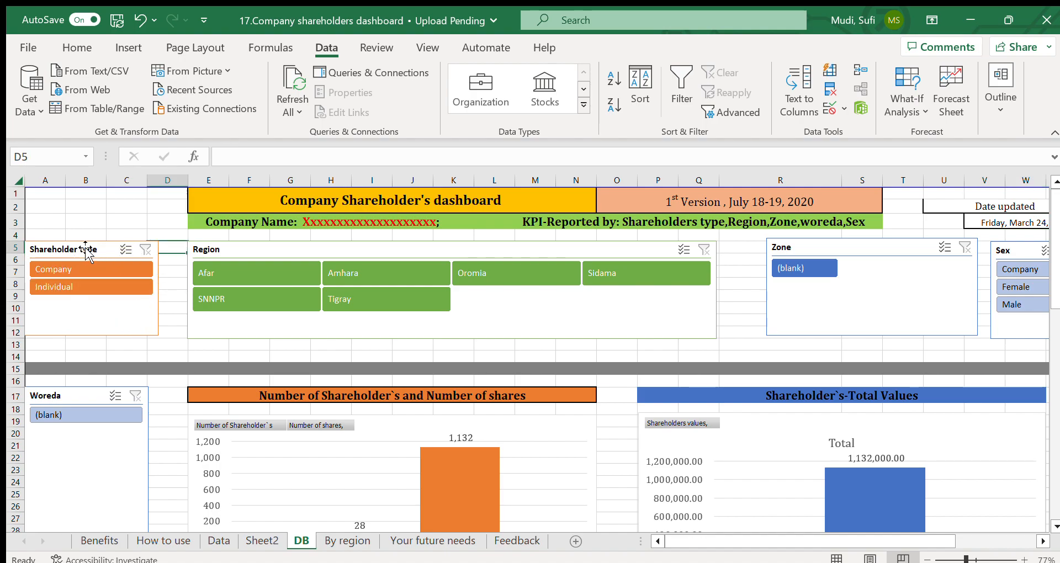
click(237, 249)
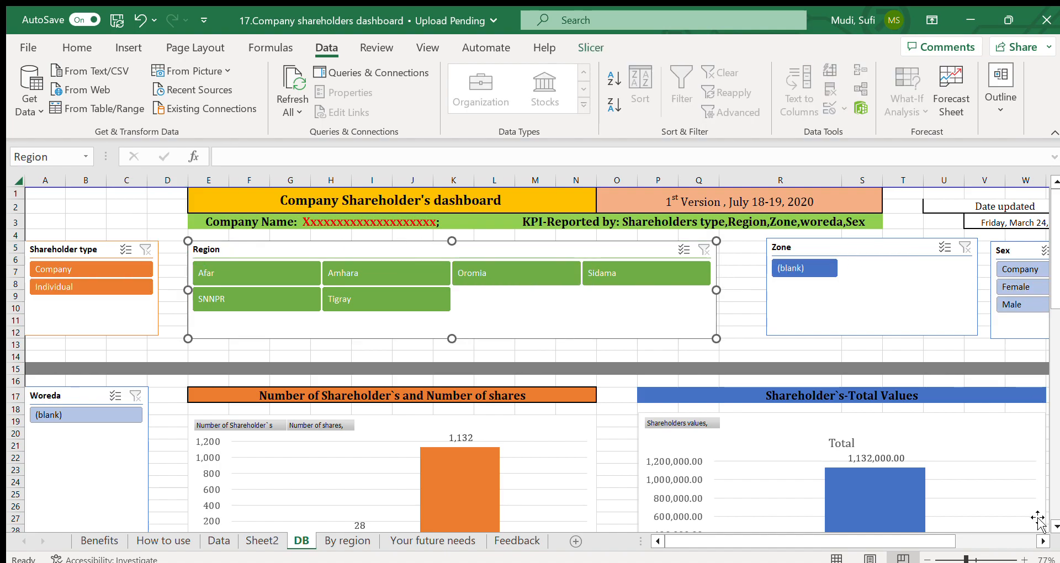
click(1042, 542)
click(1042, 541)
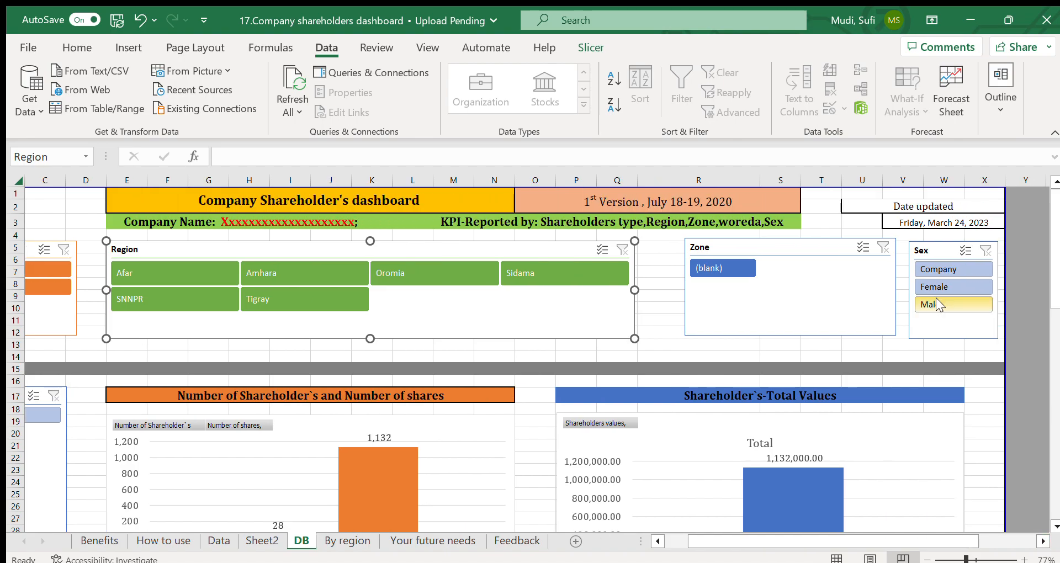
click(944, 251)
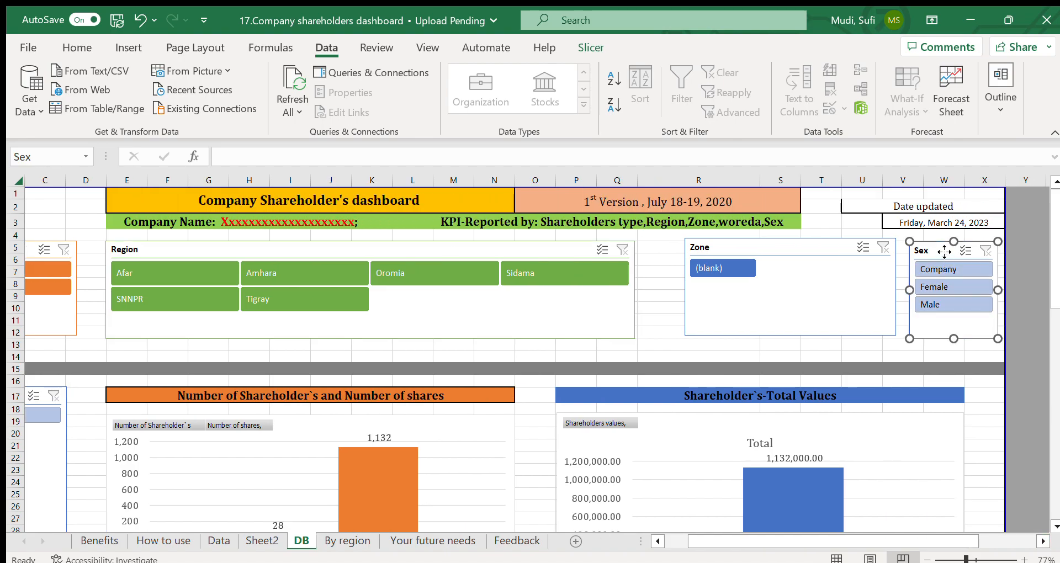
Step: Examine the Number of Shareholder's and Number of shares chart and the Shareholder's-Total Values chart on the DB sheet
click(657, 541)
click(657, 541)
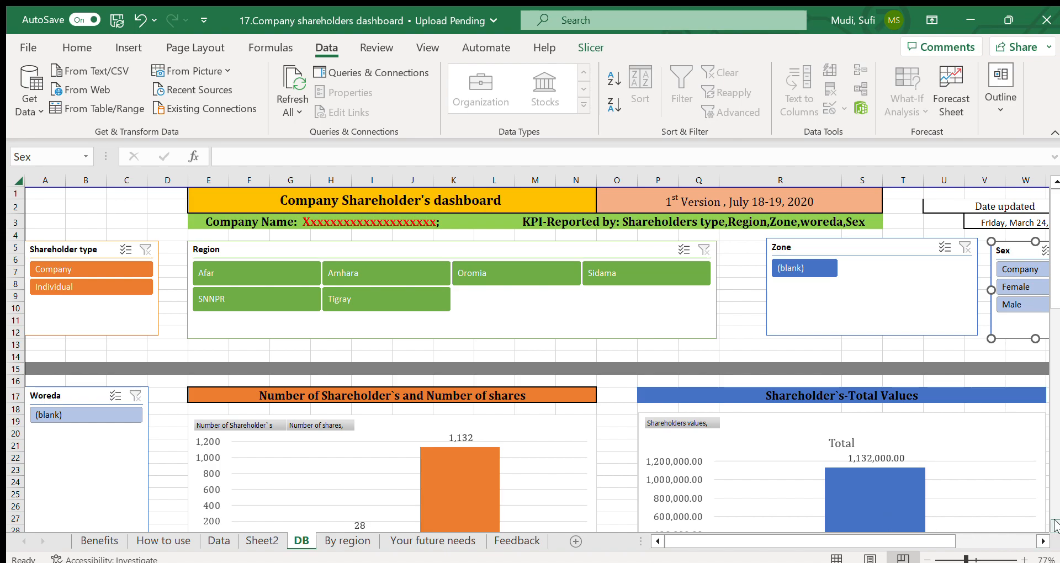
scroll(1054, 525, down, 3)
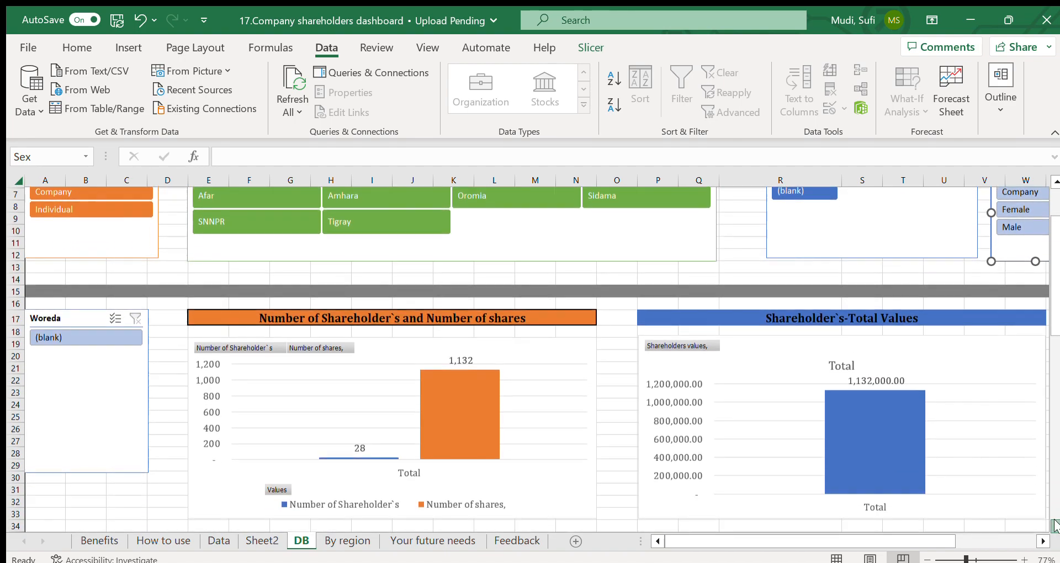
scroll(1054, 525, down, 1)
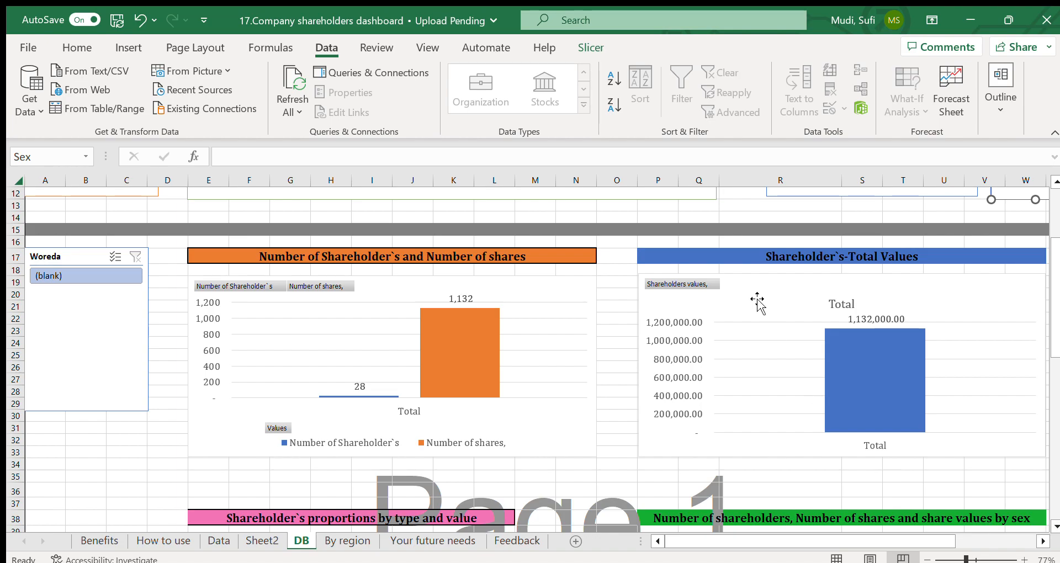
click(355, 257)
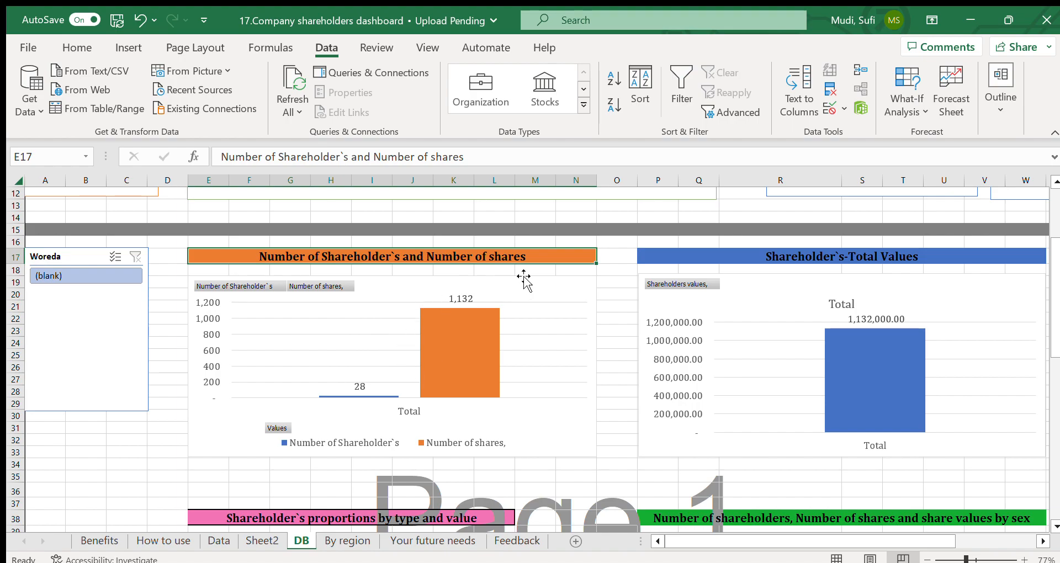
click(541, 279)
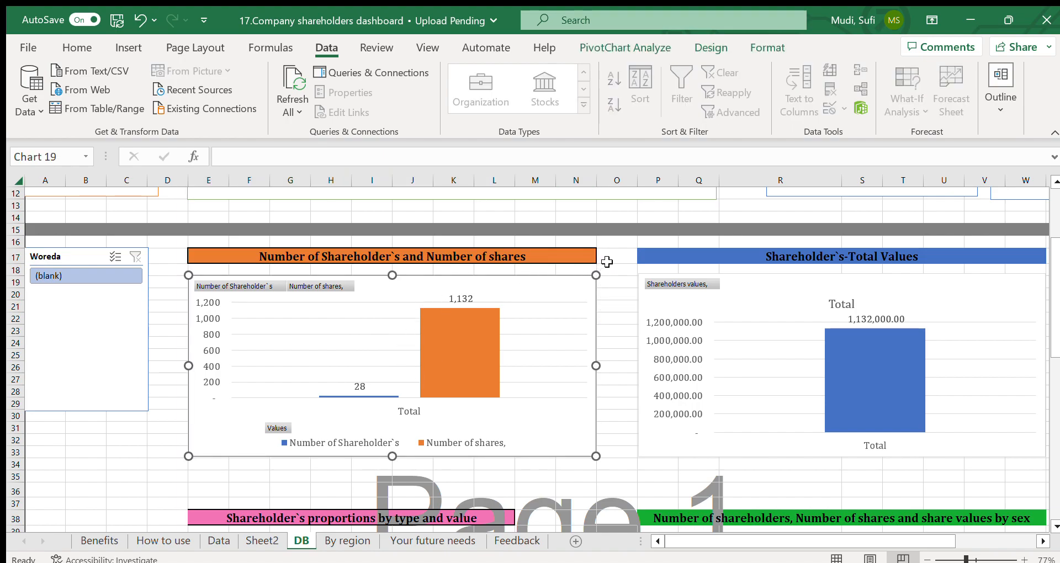
click(770, 287)
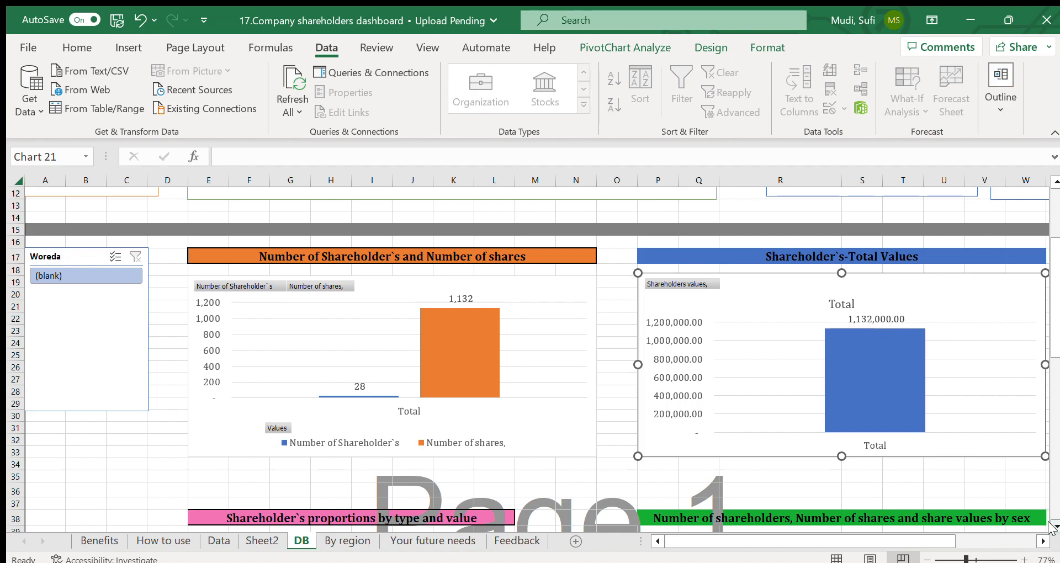
Step: Examine the Shareholder's proportions by type and value section, covering the Number of Shareholder's and Total Shareholders values pie charts
scroll(1053, 522, down, 4)
scroll(1053, 525, down, 3)
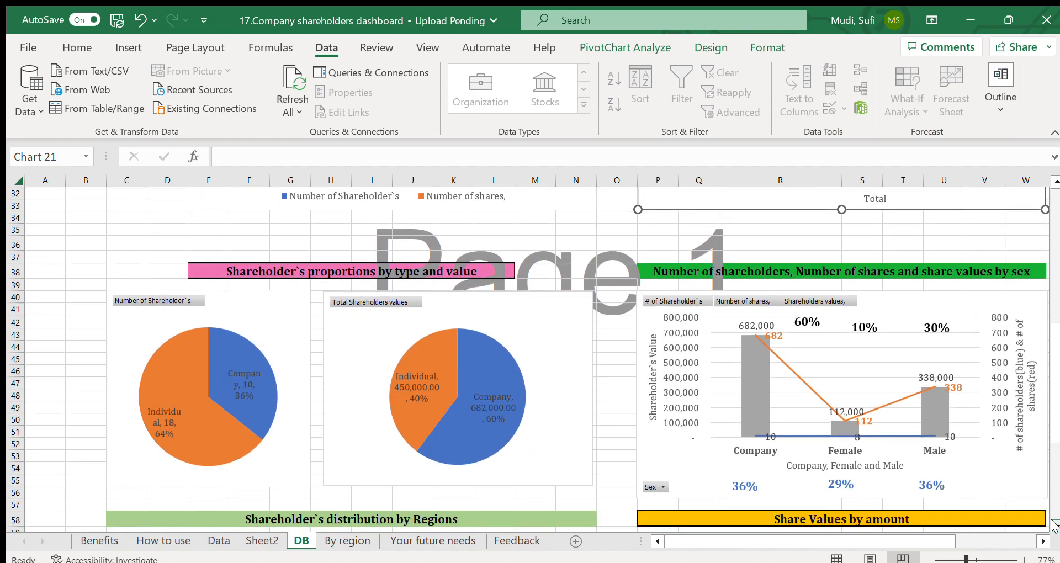
click(328, 271)
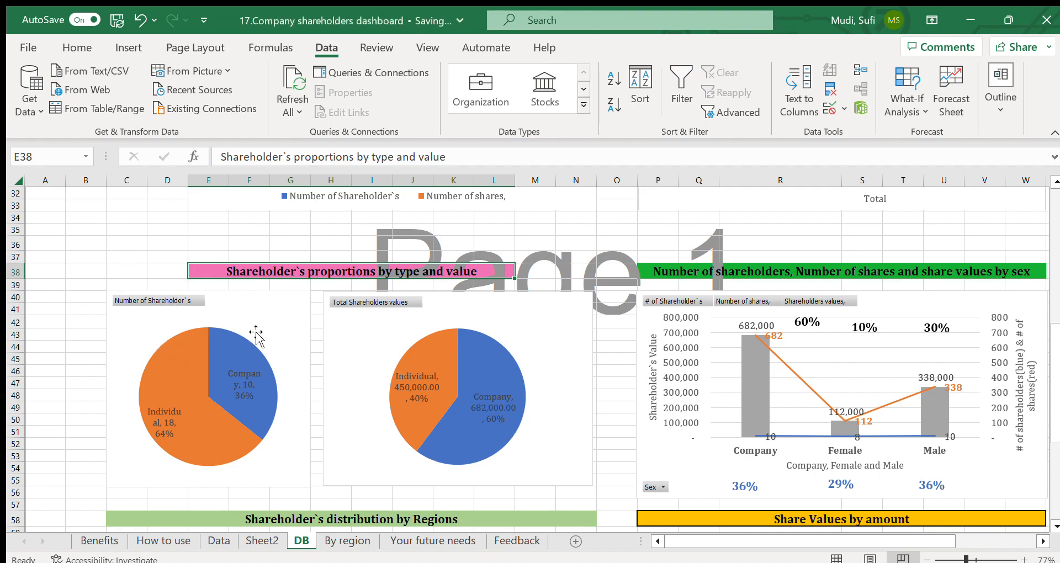
click(140, 321)
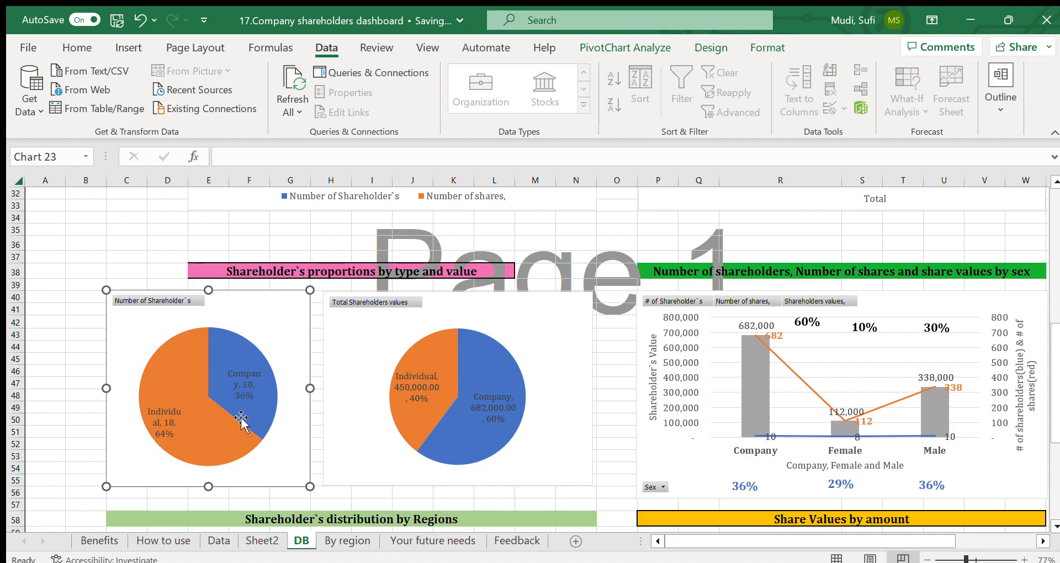
click(278, 429)
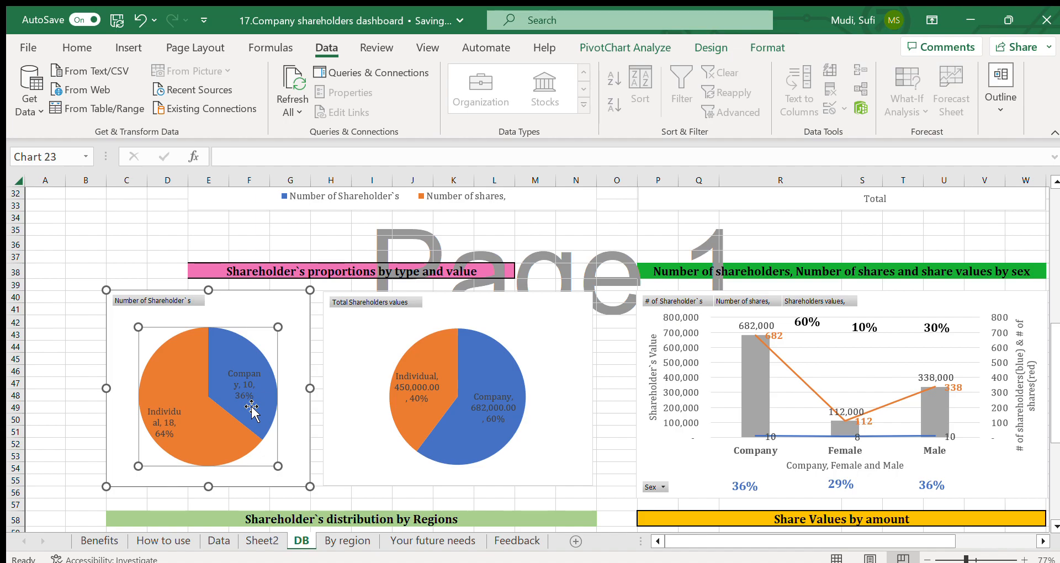
click(429, 319)
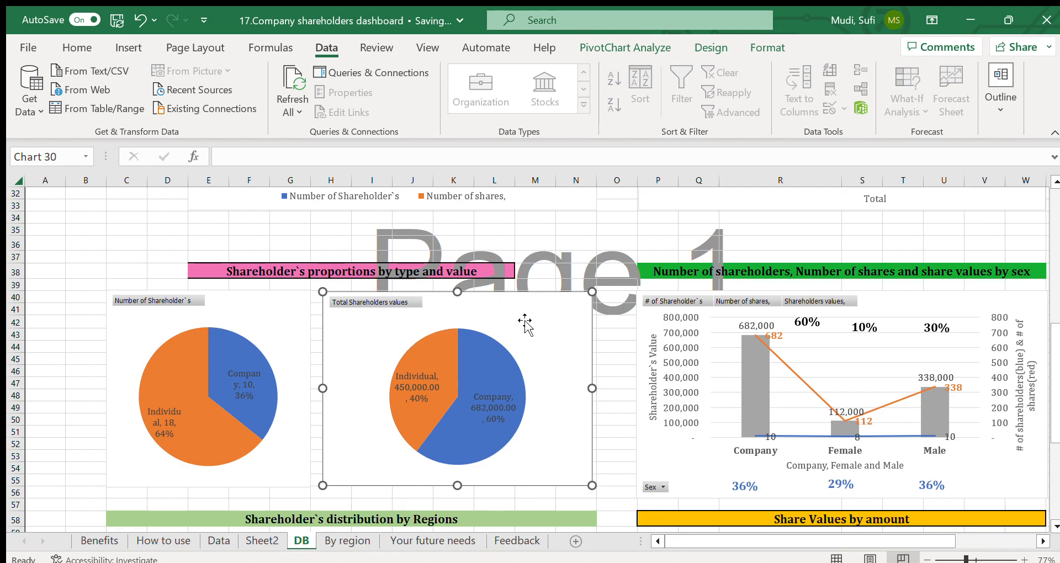
click(609, 398)
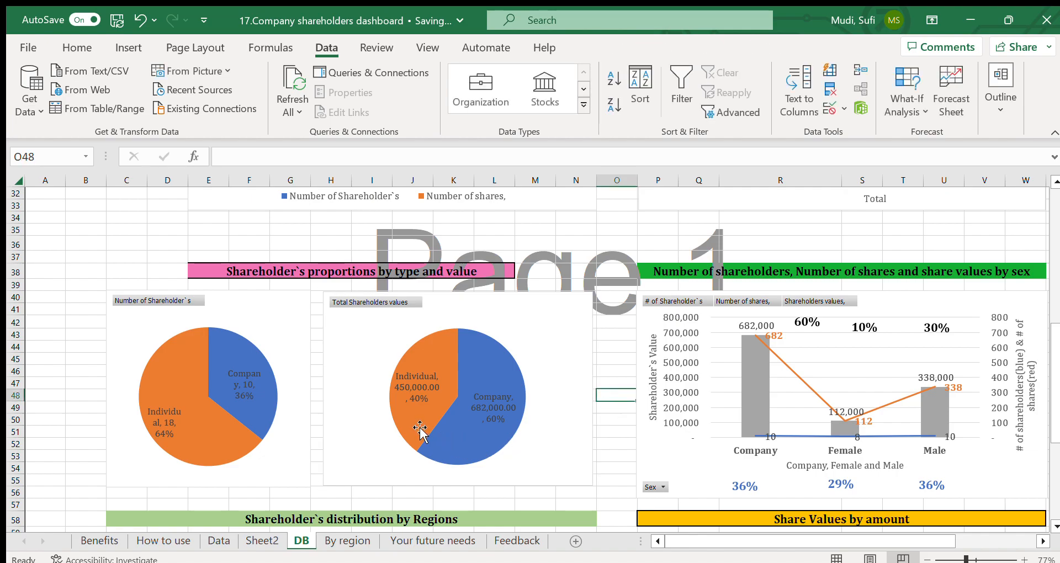
click(487, 436)
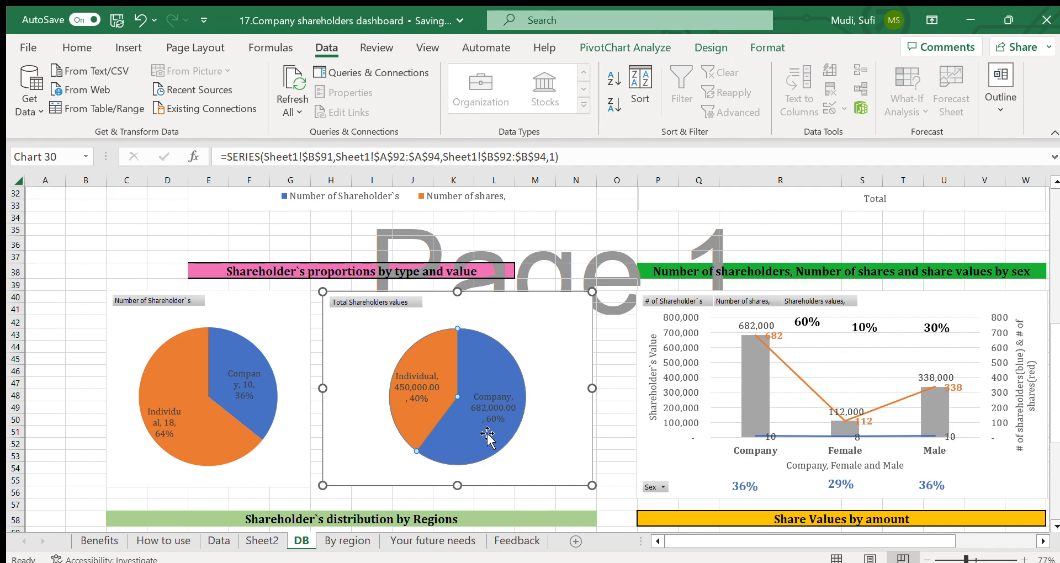
Step: Examine the Number of shareholders, Number of shares and share values by sex chart on the DB sheet
click(794, 269)
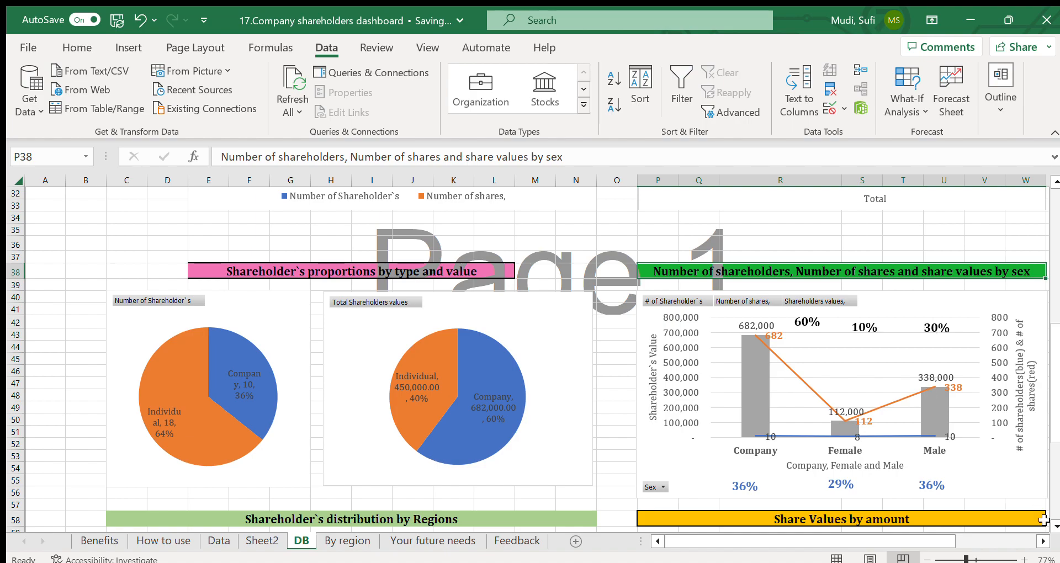
click(1043, 541)
click(1042, 541)
click(1042, 541)
click(1042, 541)
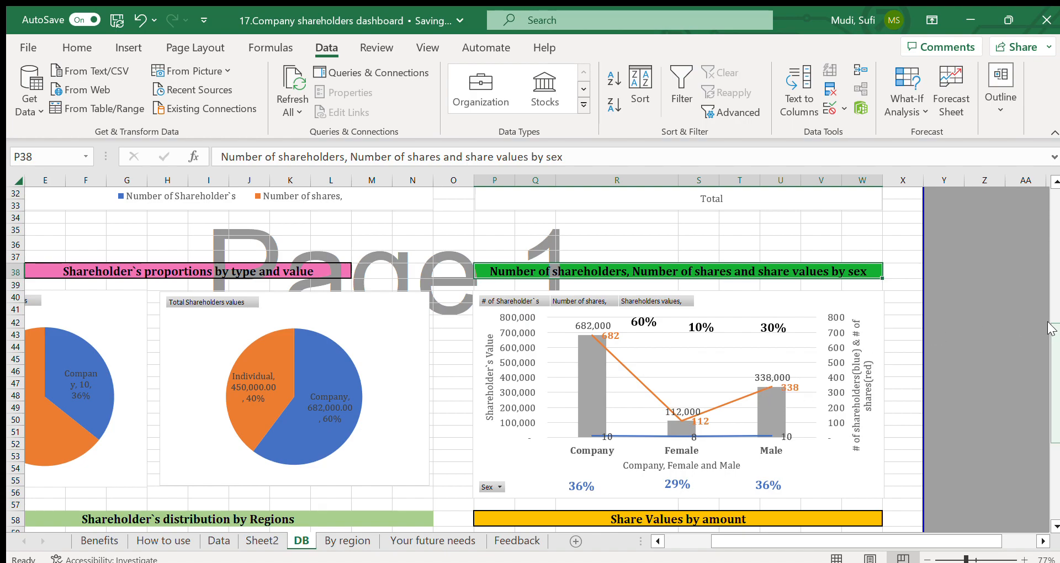
Step: Examine the Shareholder's distribution by Regions column chart on the DB sheet
drag(1052, 330, 1051, 371)
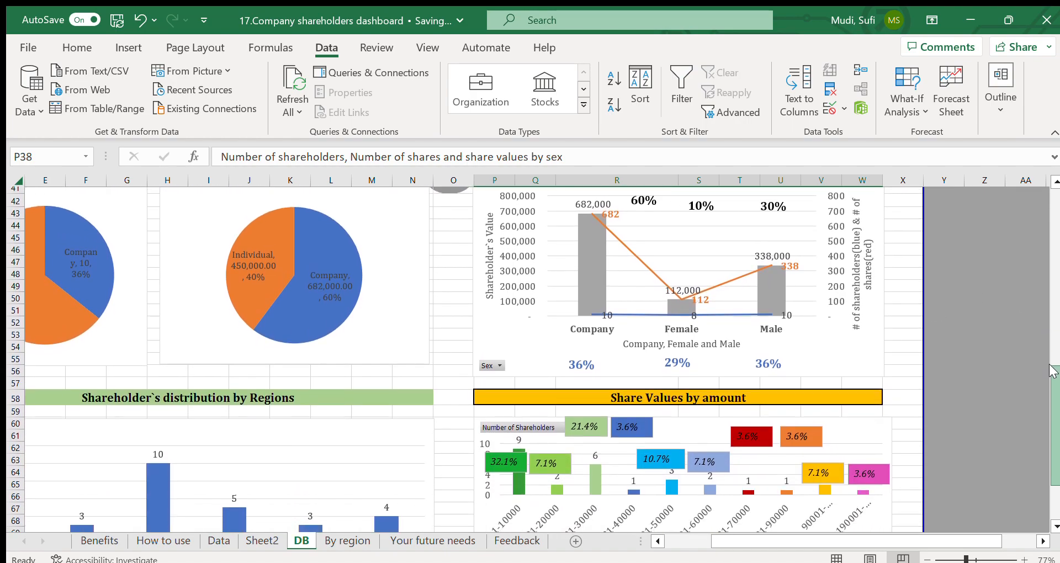
drag(760, 541, 712, 544)
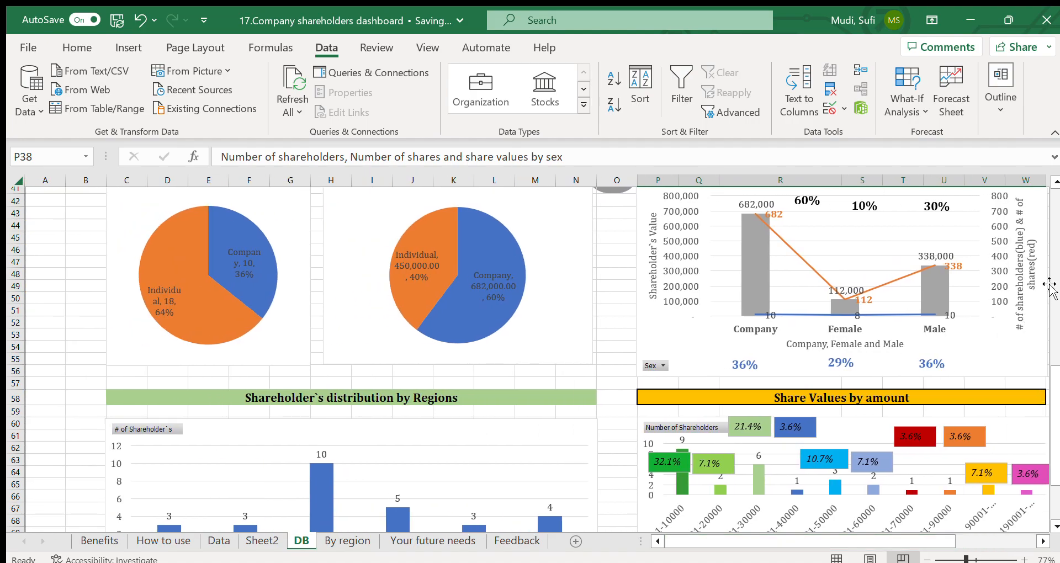
drag(1052, 394, 1053, 436)
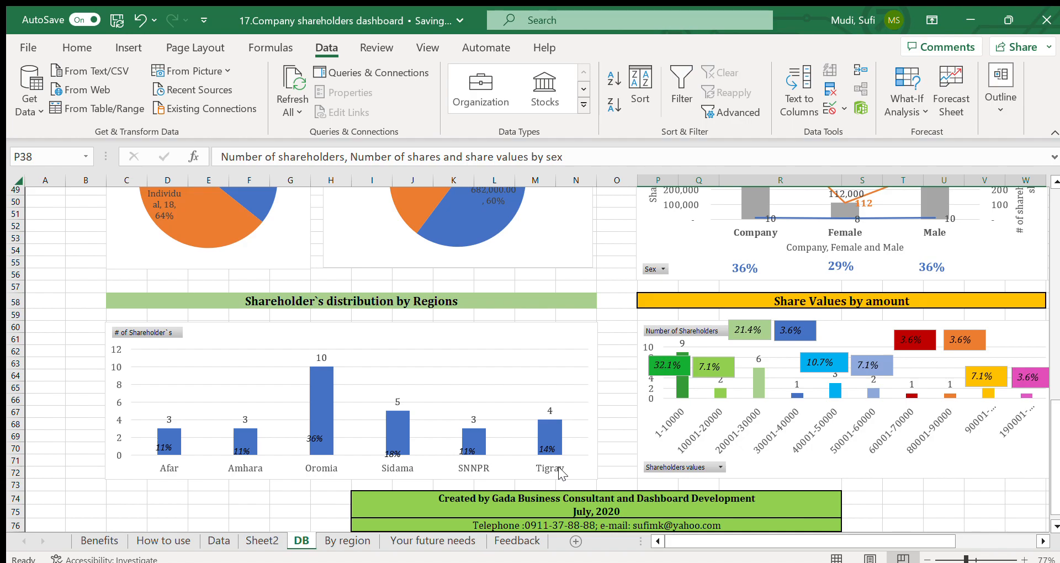
click(520, 331)
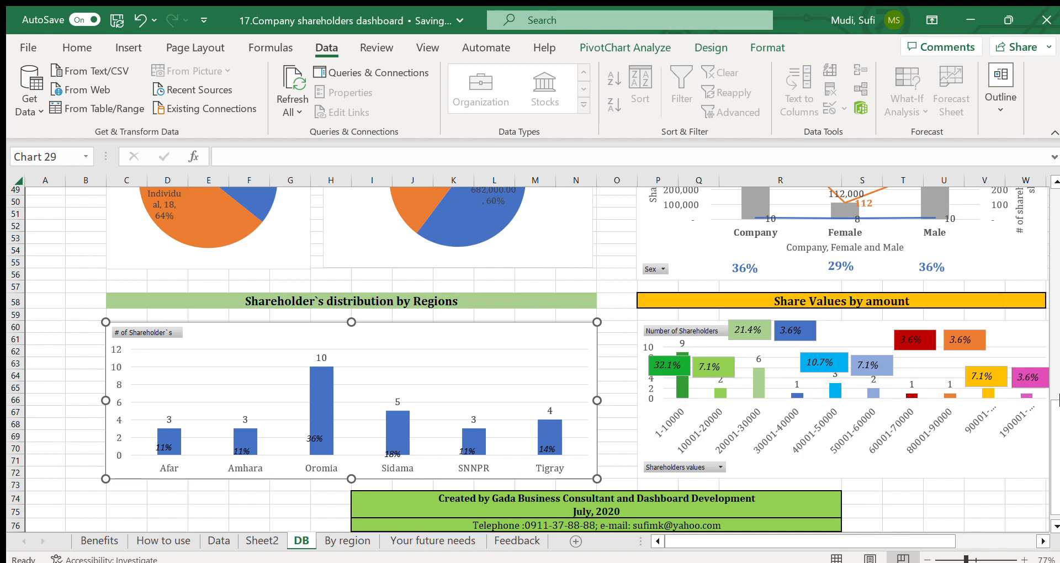
scroll(1052, 397, up, 1)
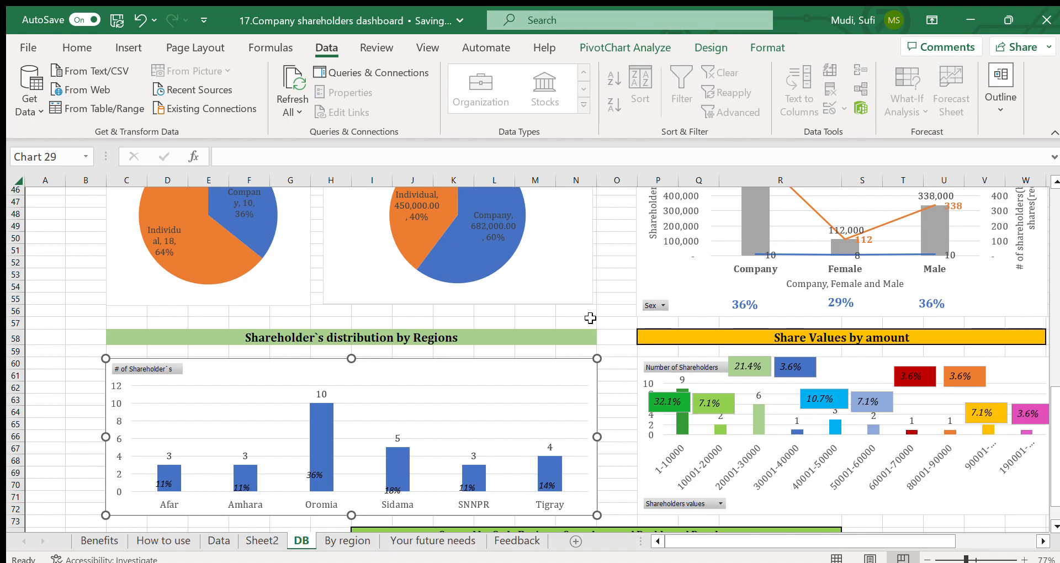
Step: Examine the Share Values by amount chart and its percentage labels on the DB sheet
click(614, 334)
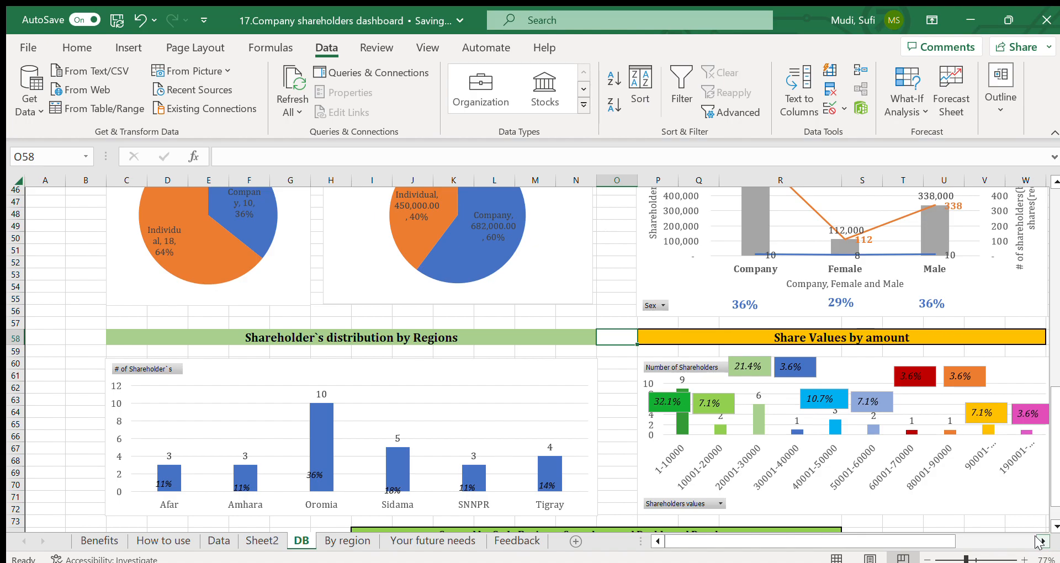
click(1040, 541)
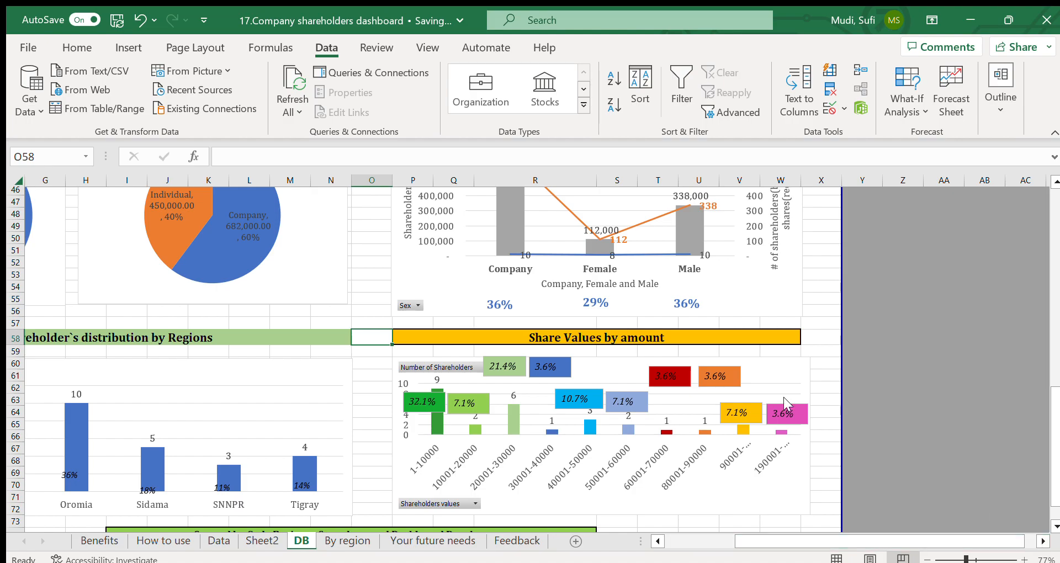
click(571, 340)
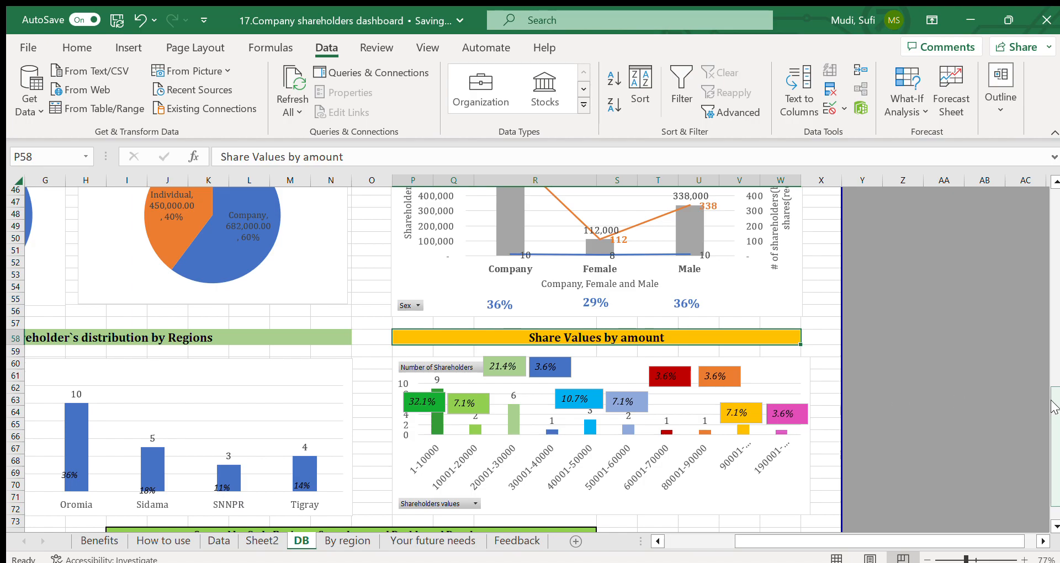
Step: Filter the dashboard to the Company shareholder type and review every chart down to Share Values by amount
drag(1054, 407, 1041, 170)
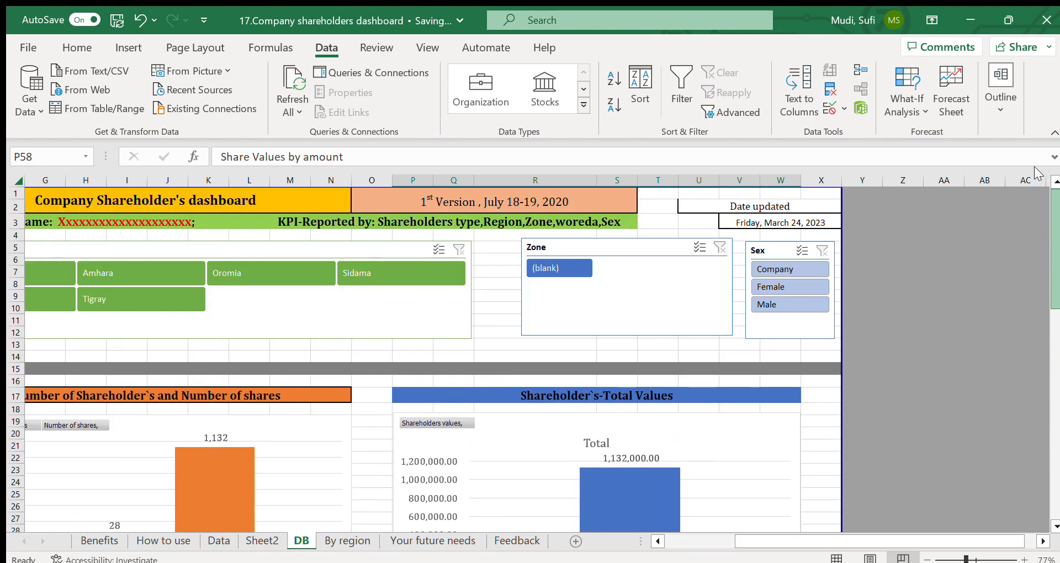
drag(744, 535, 669, 548)
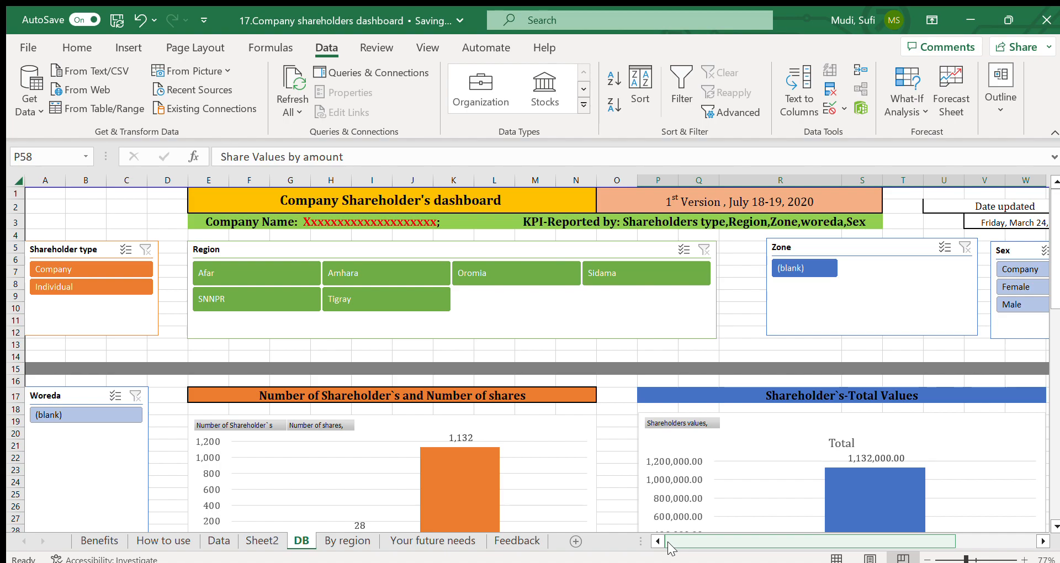
click(81, 266)
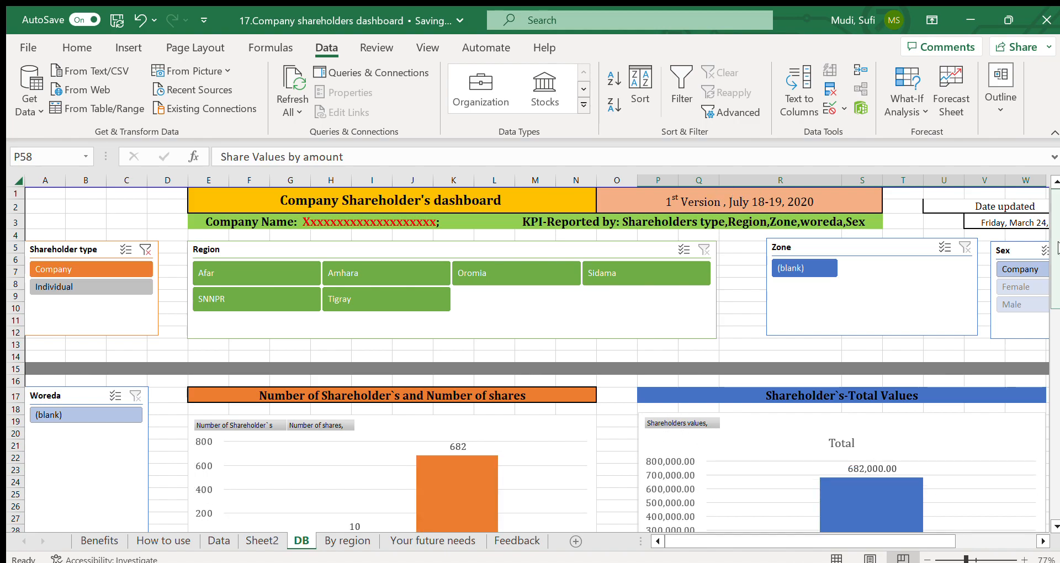
scroll(1057, 247, down, 5)
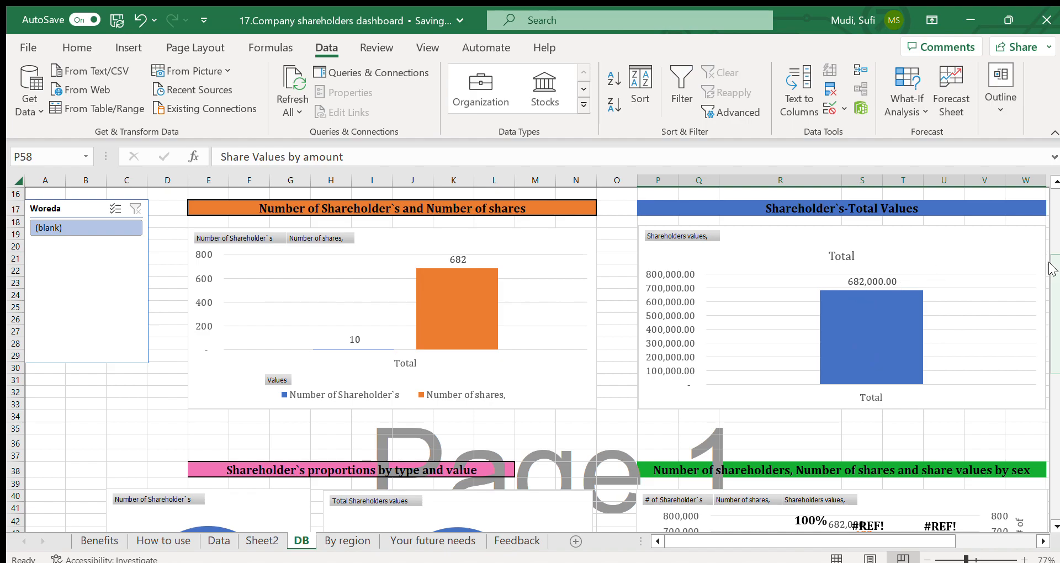
drag(1050, 269, 1053, 331)
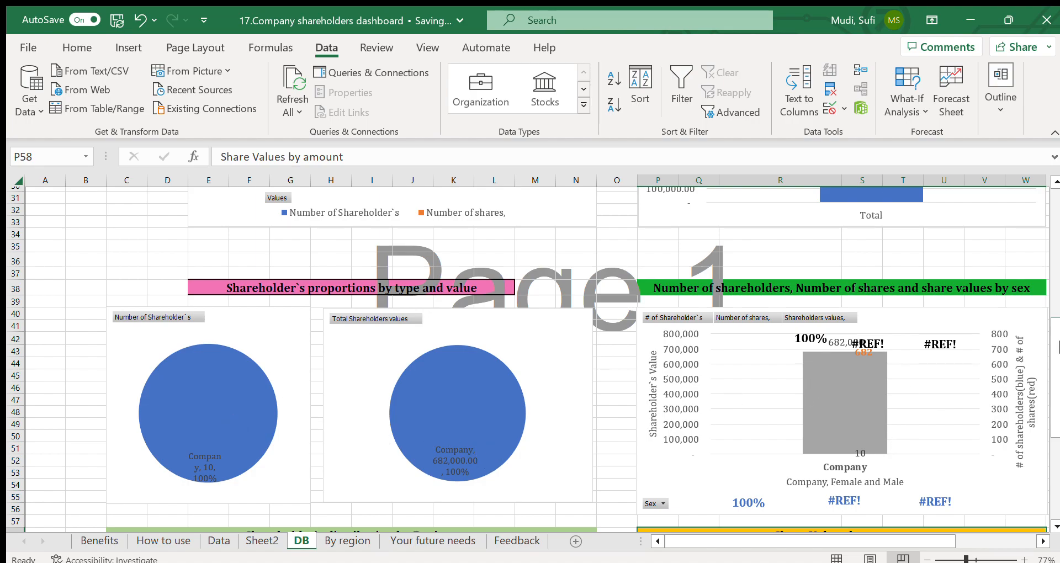
drag(1054, 356, 1055, 425)
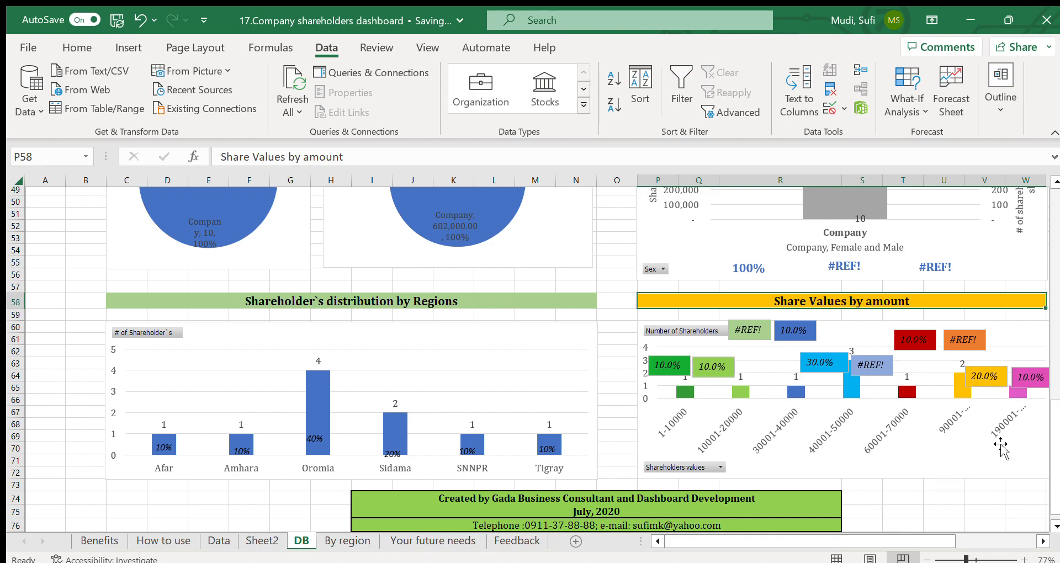
drag(1054, 431, 1054, 415)
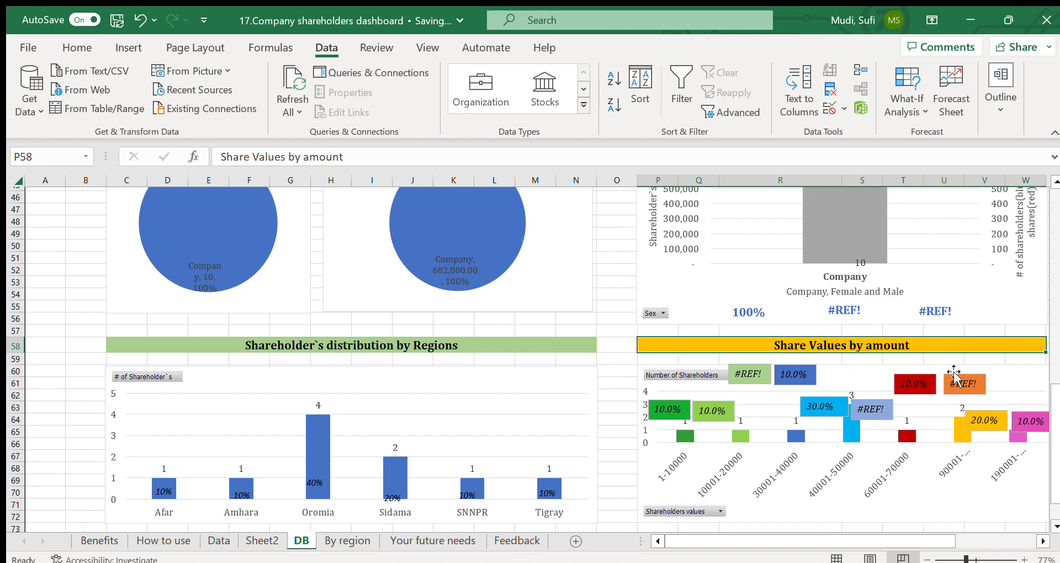
click(1044, 542)
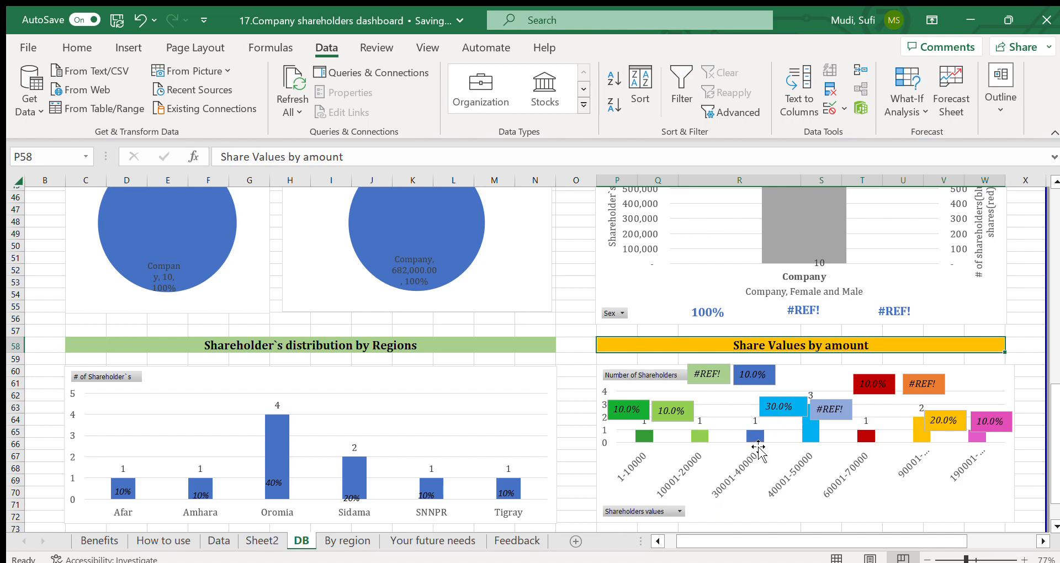
Step: Clear the Shareholder type filter, filter the dashboard to Individual shareholders and review all the charts
drag(1054, 398, 1050, 204)
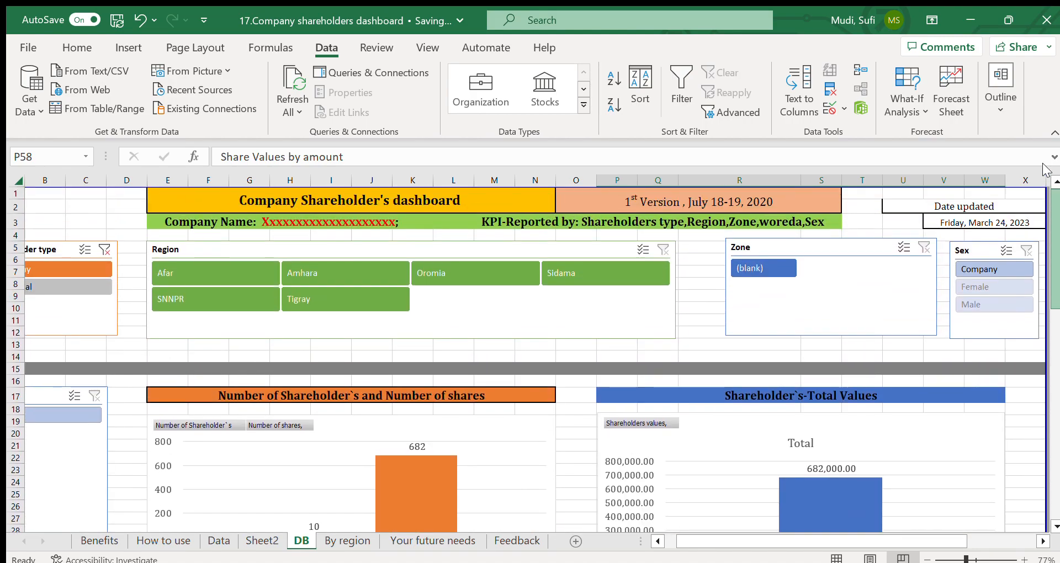
click(105, 249)
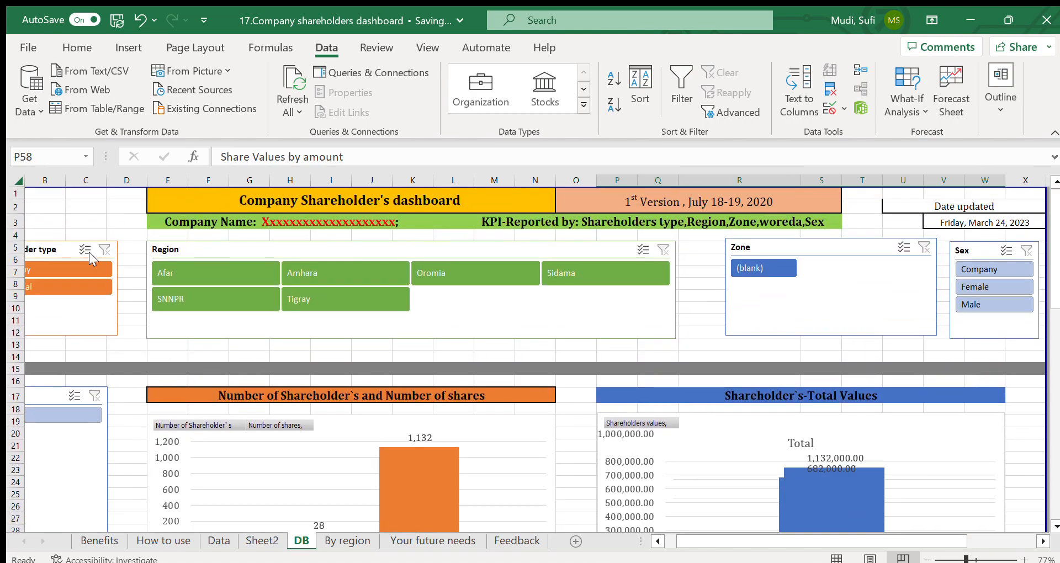
click(72, 282)
drag(1056, 241, 1035, 263)
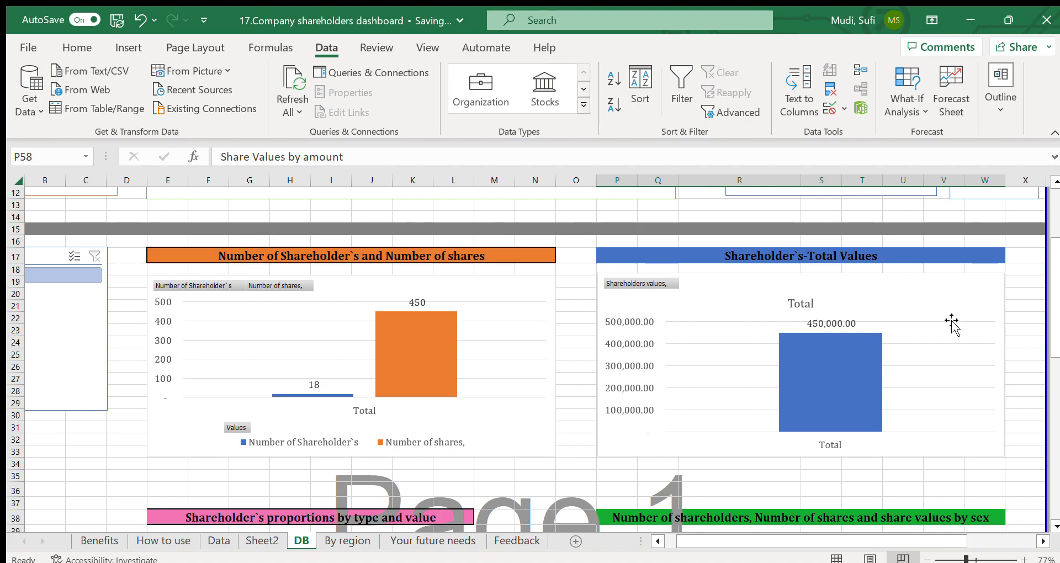
drag(1058, 318, 1054, 417)
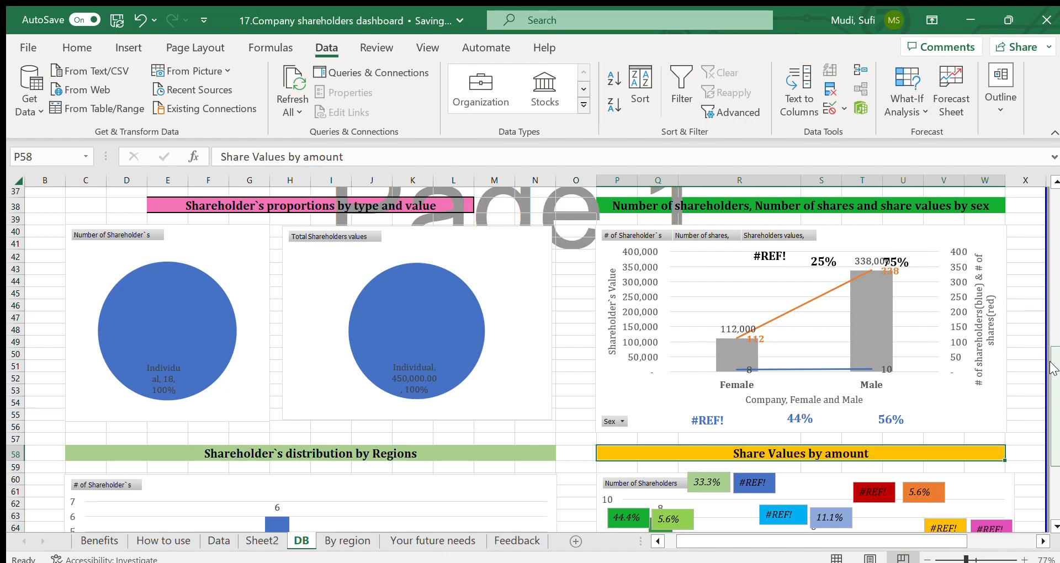
drag(1054, 368, 1054, 419)
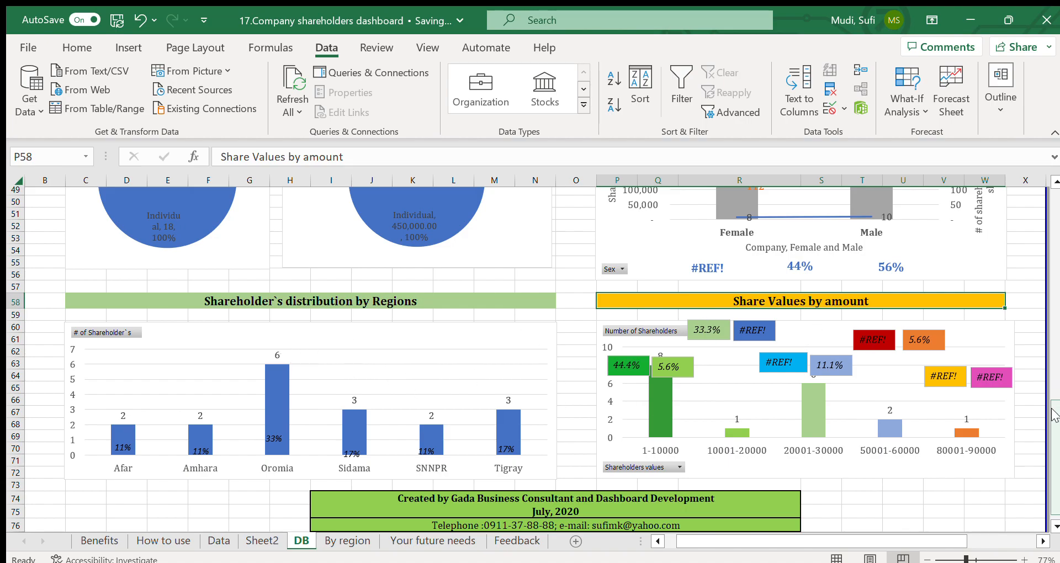
drag(1055, 414, 1054, 422)
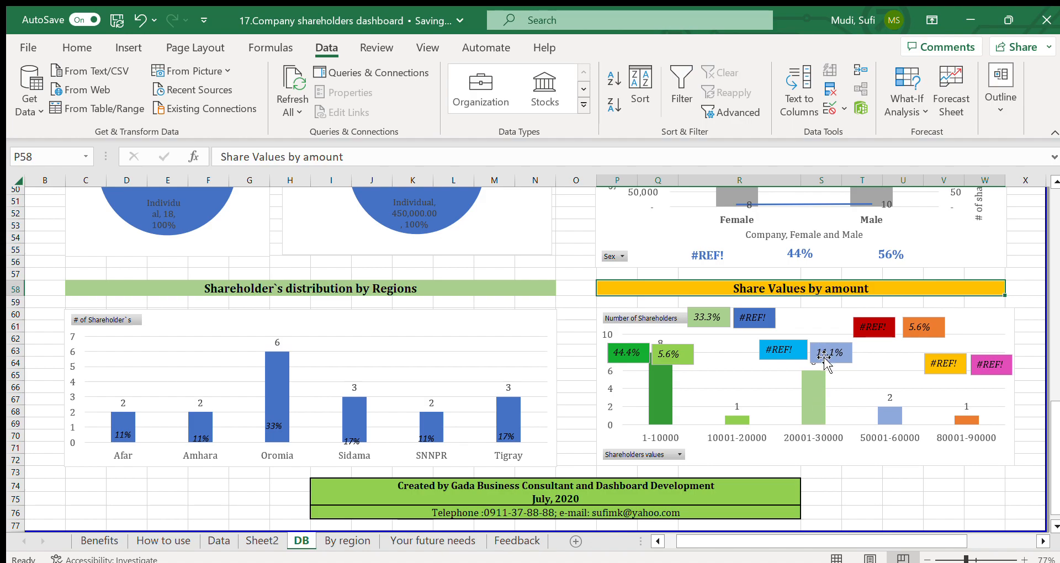
Step: Clear the Shareholder type filter, filter the dashboard to the Oromia region and review the share count and total value charts
drag(1054, 414, 1037, 164)
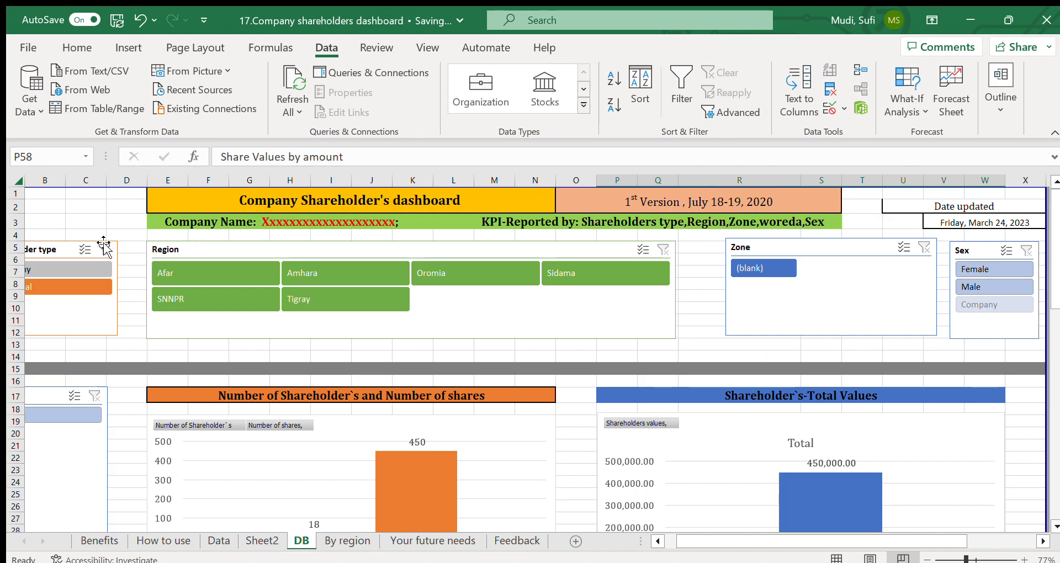
click(104, 249)
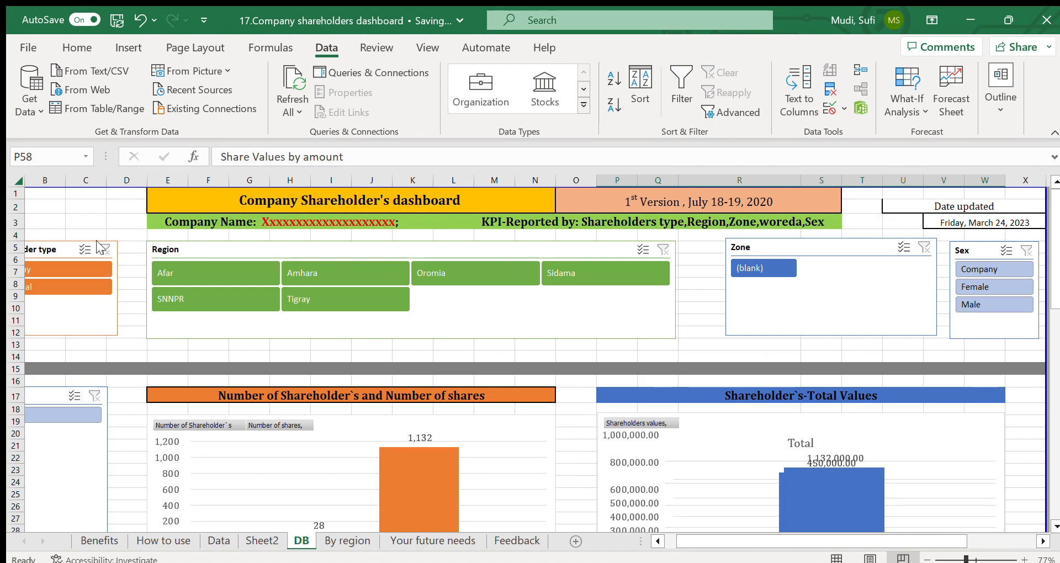
click(449, 271)
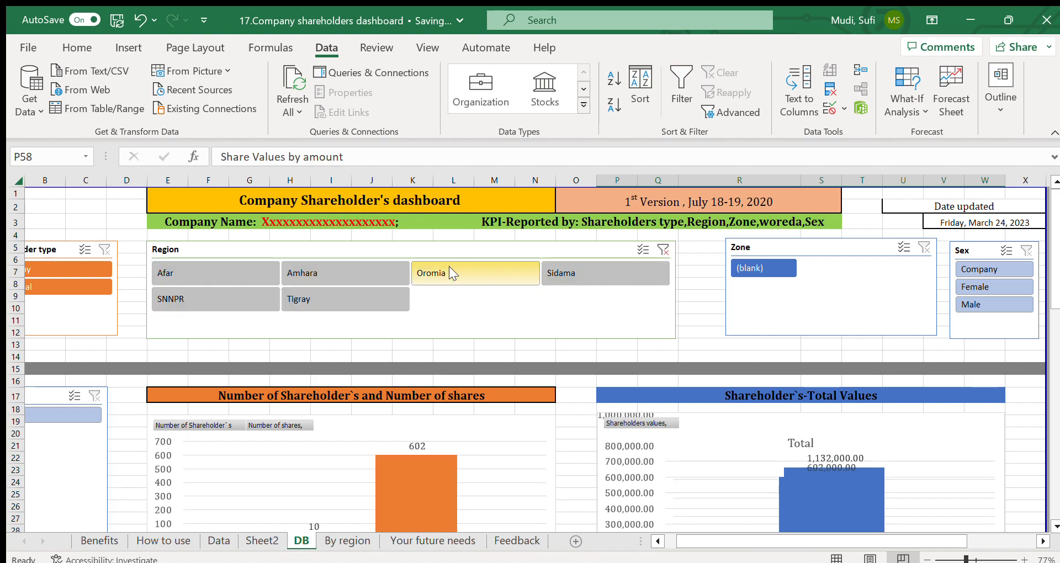
drag(1054, 266, 981, 241)
drag(1053, 251, 1053, 292)
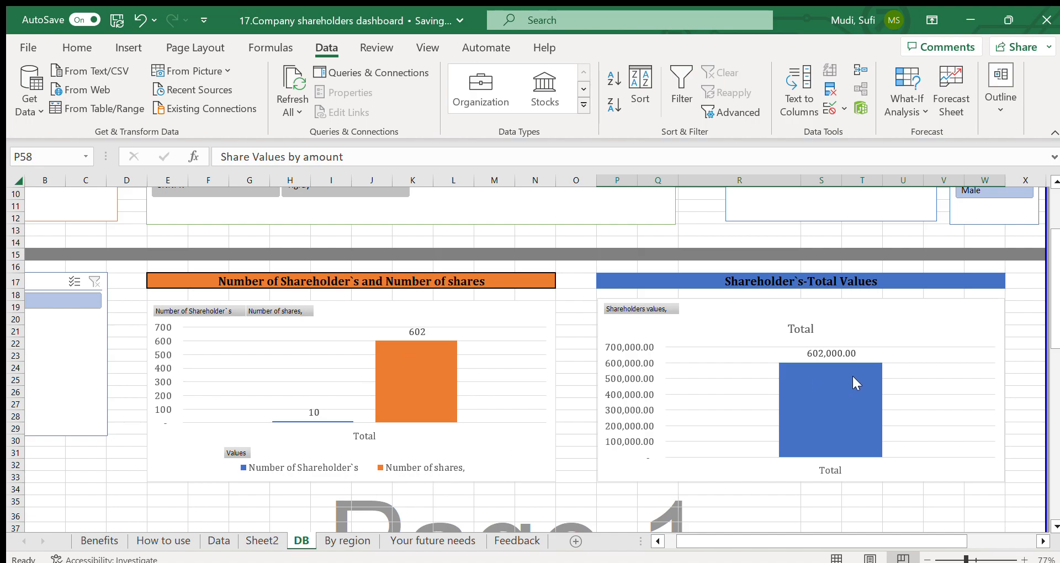
Step: Review the proportion, sex, regional distribution and Share Values by amount charts for the Oromia region
drag(1053, 280, 1052, 383)
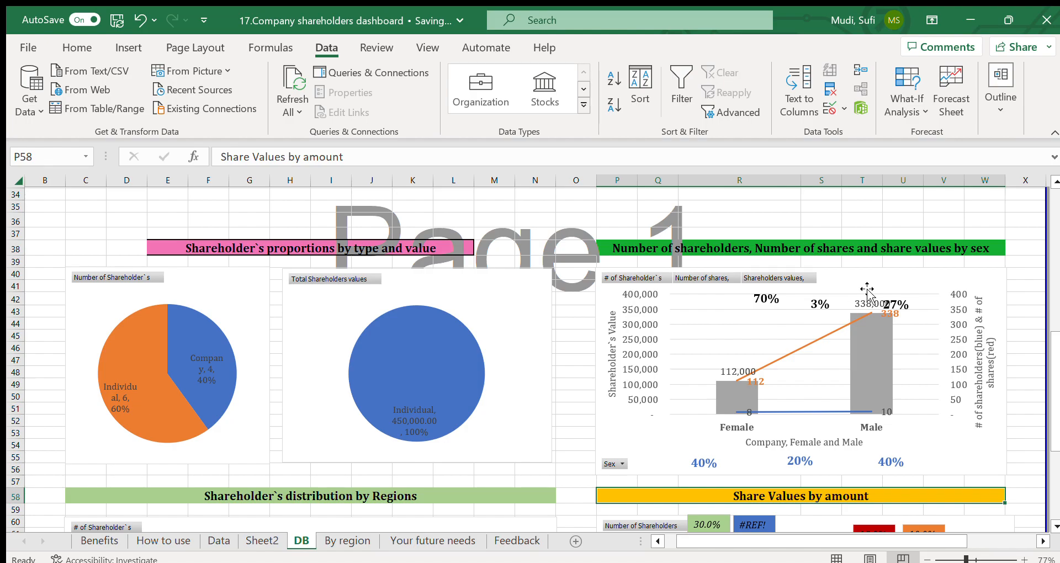
drag(1054, 335, 1051, 315)
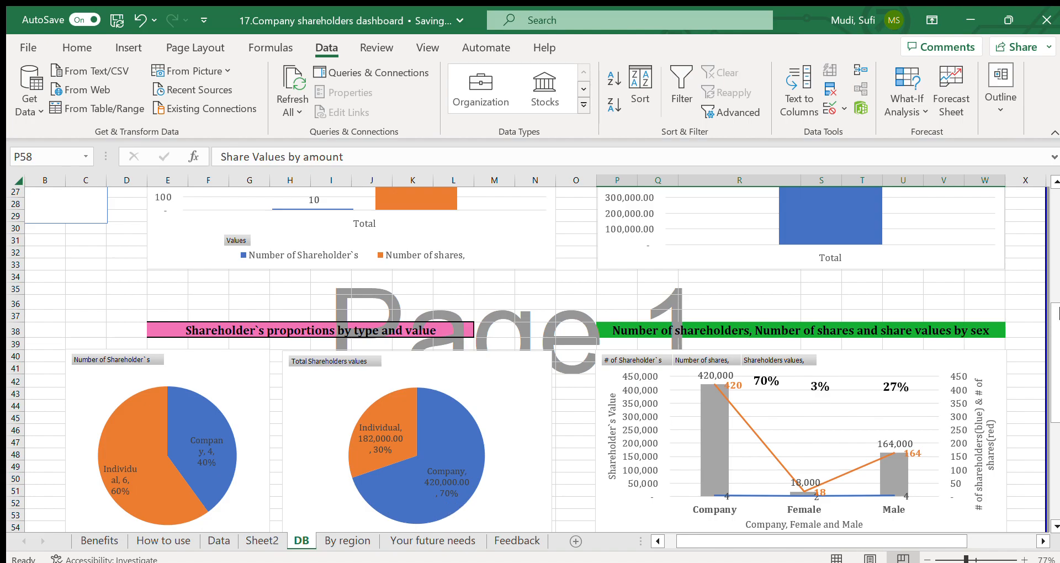
drag(1055, 334, 1054, 351)
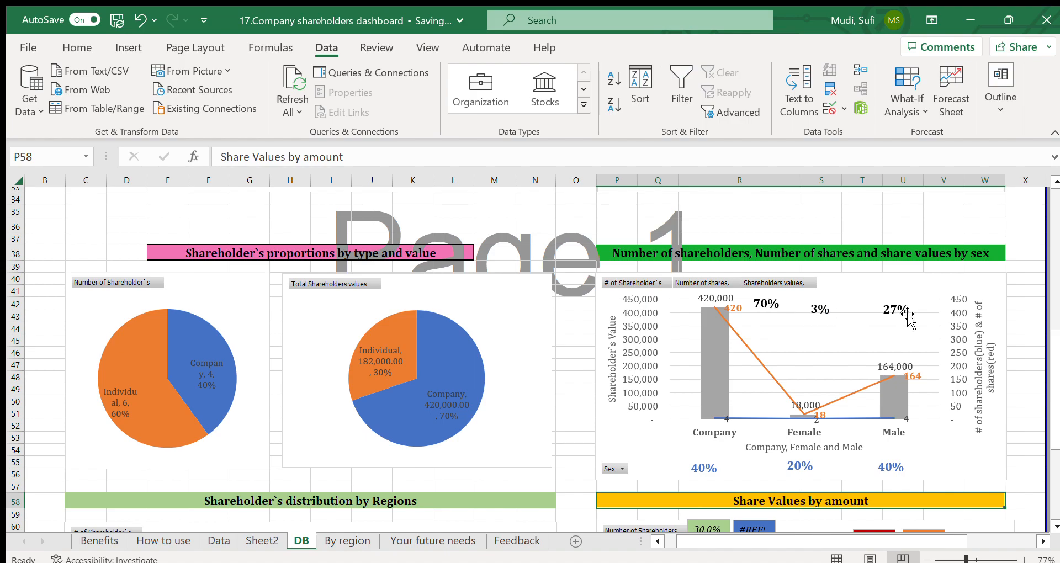
drag(1055, 340, 1055, 420)
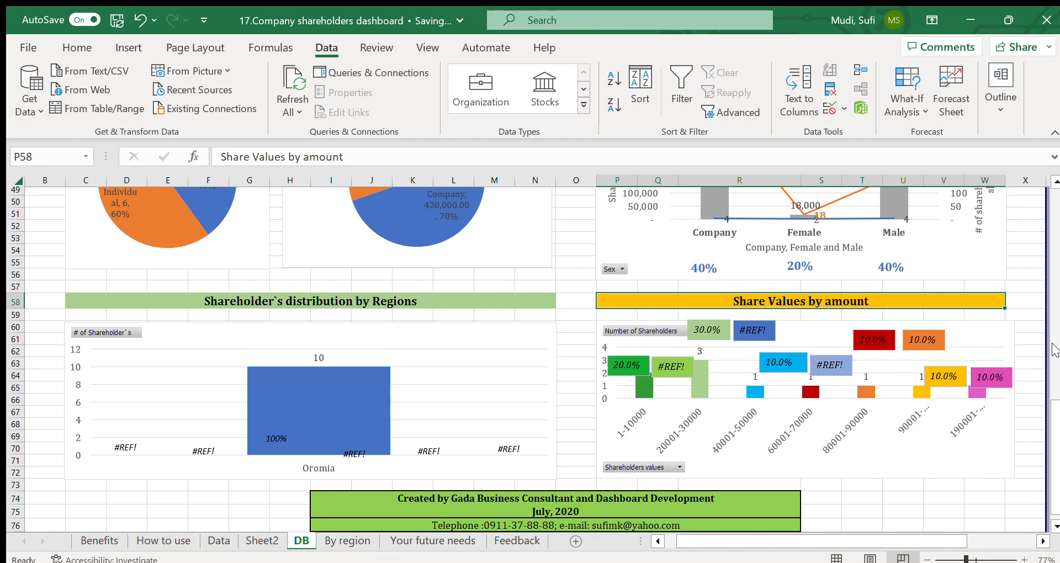
Step: Clear the Region filter, filter the dashboard to the Sidama region and review all the charts down to Share Values by amount
drag(1055, 404, 1045, 194)
click(662, 248)
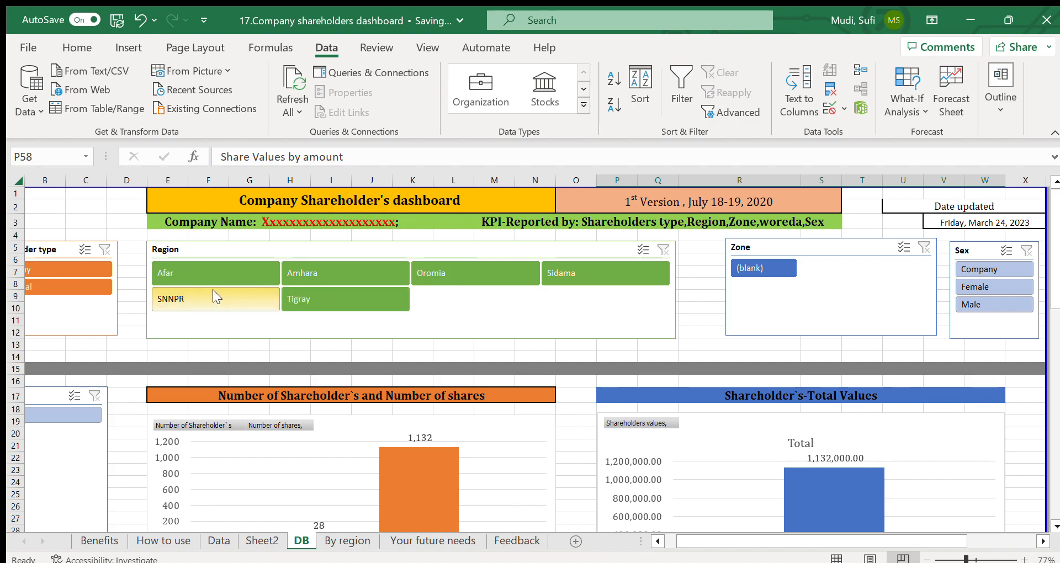
click(567, 267)
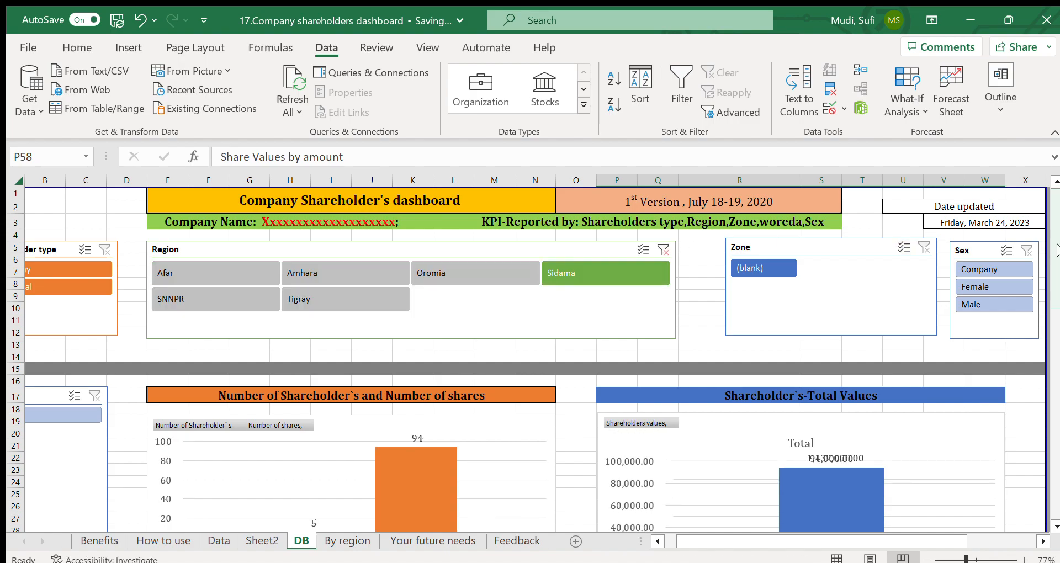
drag(1056, 249, 1054, 317)
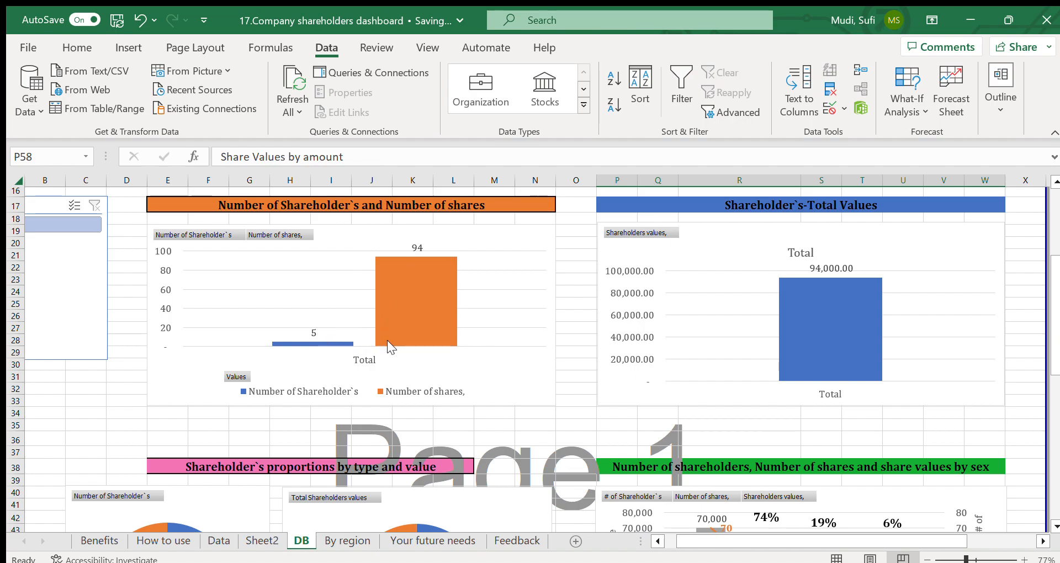
drag(1054, 262, 1054, 341)
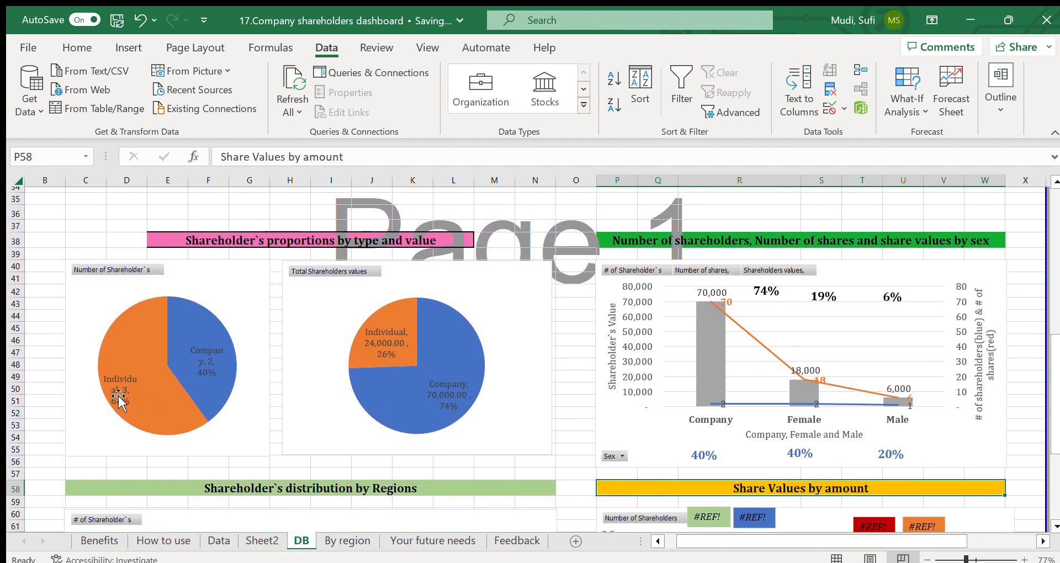
click(536, 207)
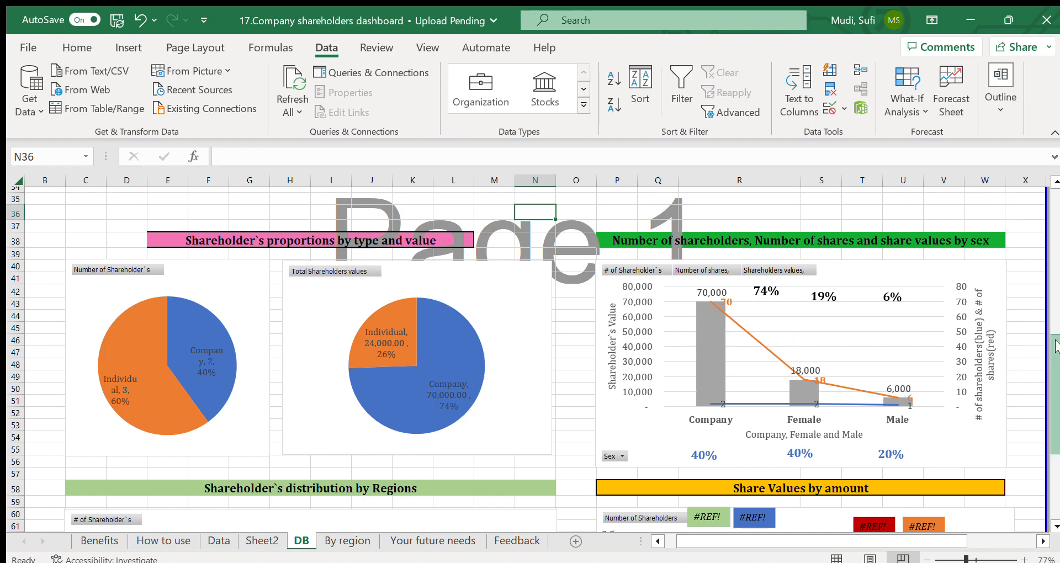
scroll(1056, 371, down, 2)
scroll(1056, 371, up, 2)
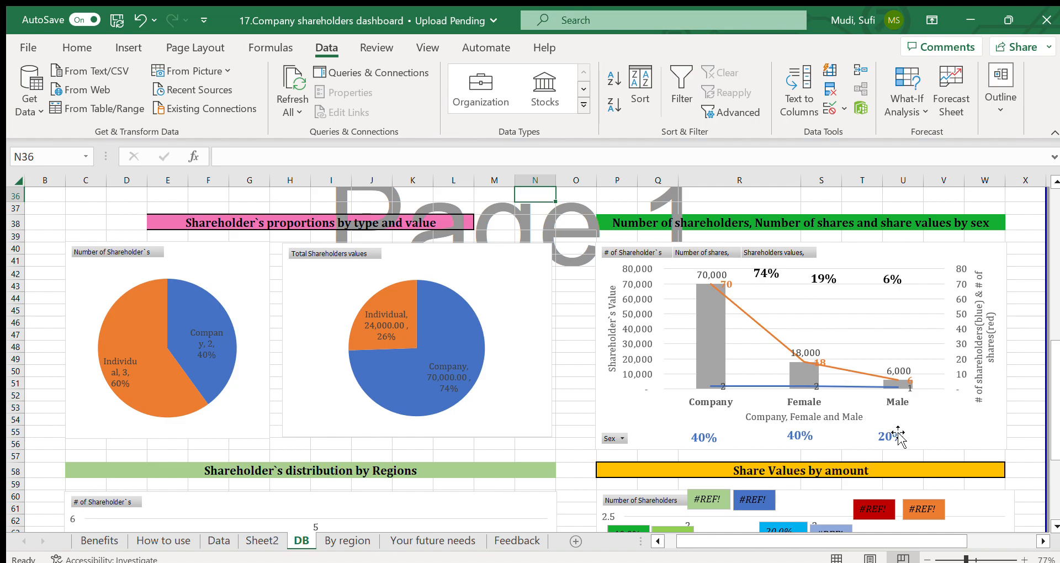
drag(1053, 420, 1053, 481)
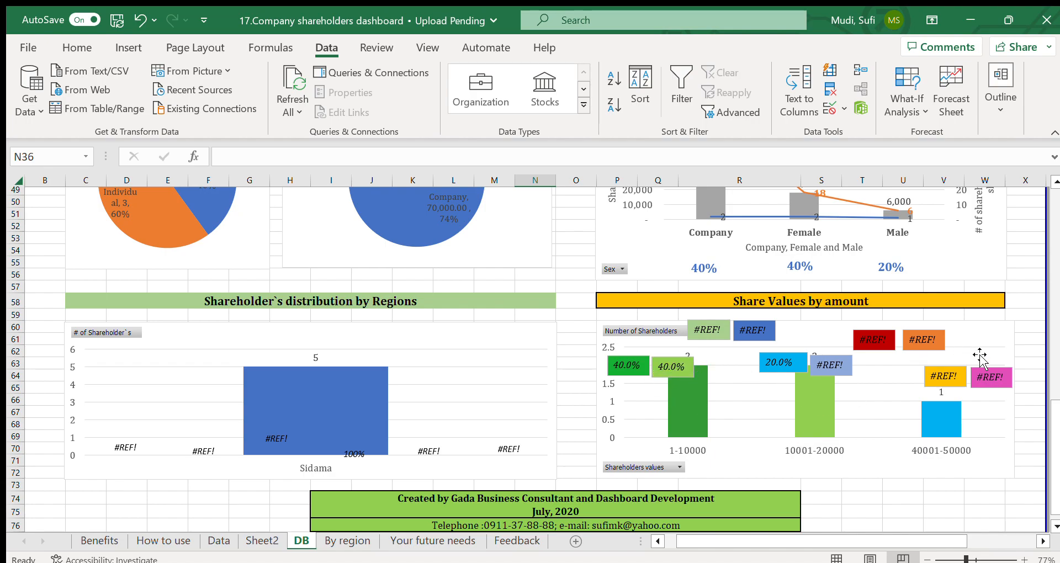
Step: Clear the Region filter, filter the dashboard to Female in the Sex slicer and check the share count and total value charts
scroll(1034, 252, up, 2)
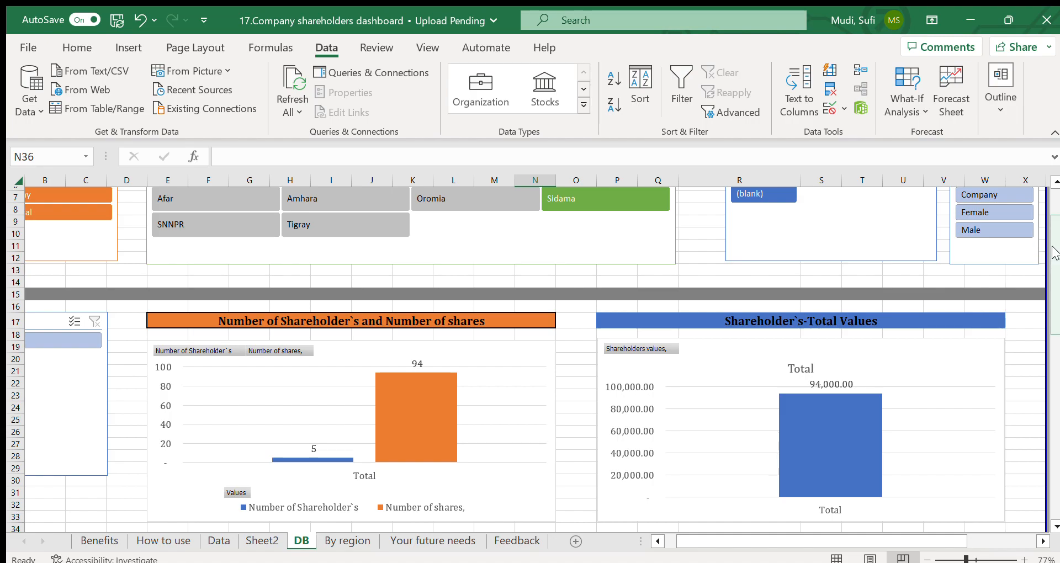
scroll(732, 214, up, 2)
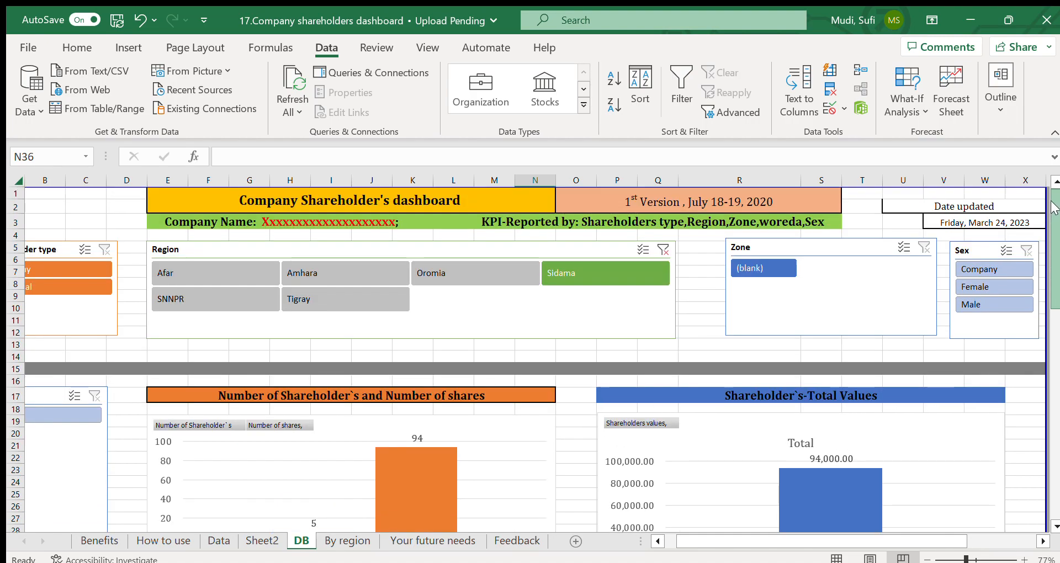
click(661, 249)
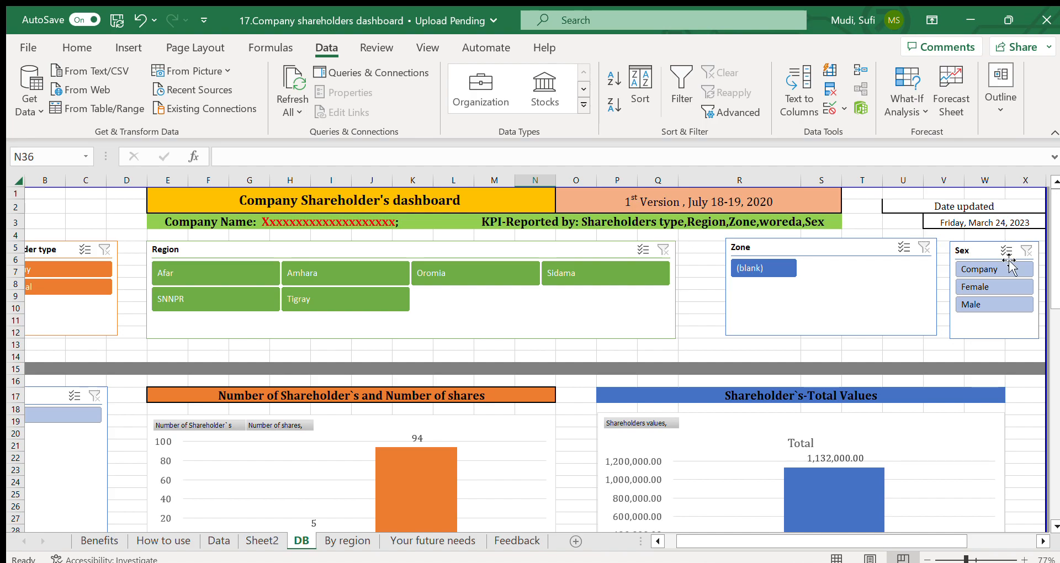
click(973, 285)
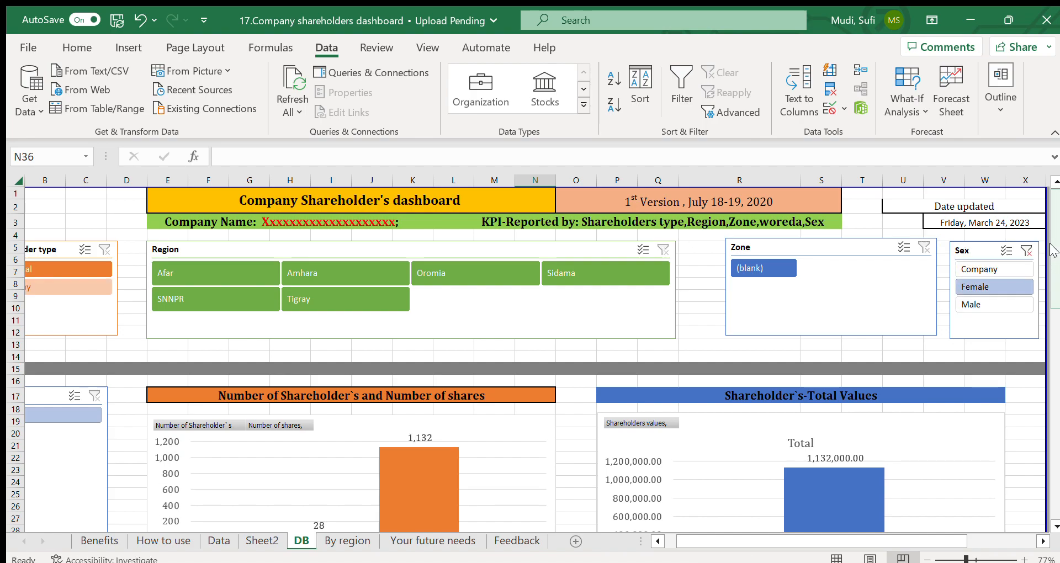
scroll(1052, 298, down, 4)
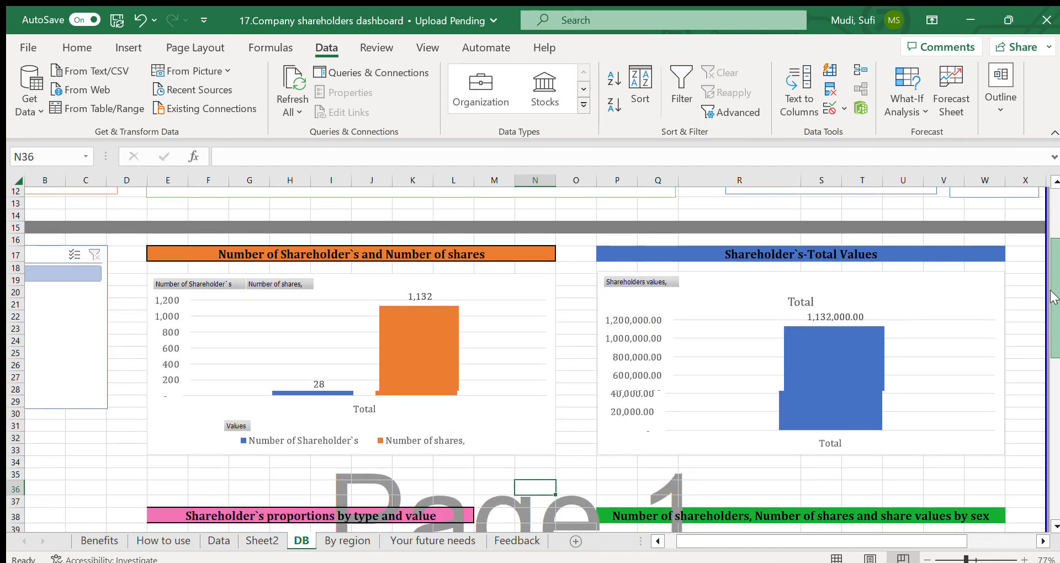
scroll(1051, 298, down, 1)
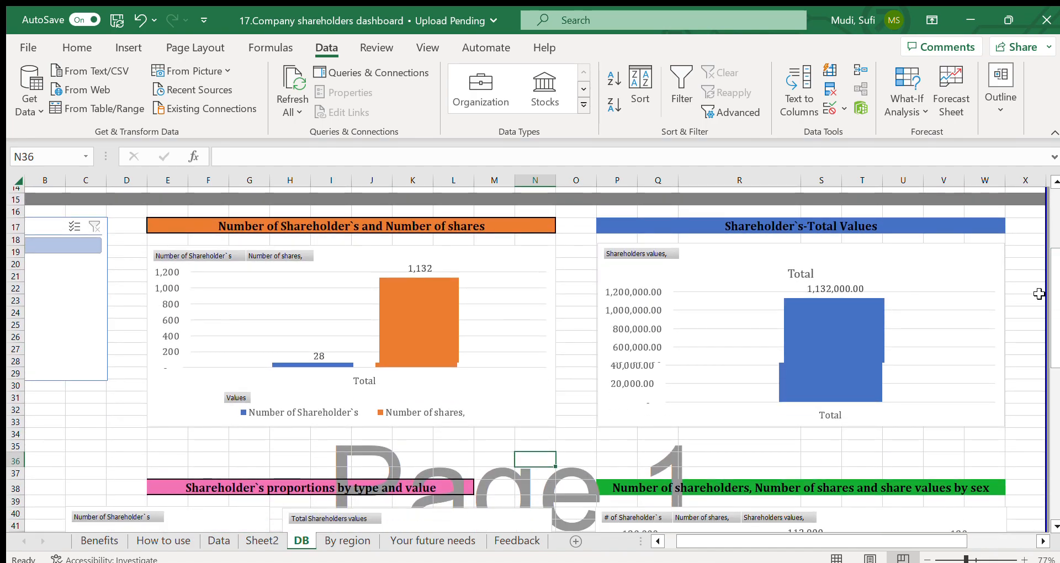
click(1039, 294)
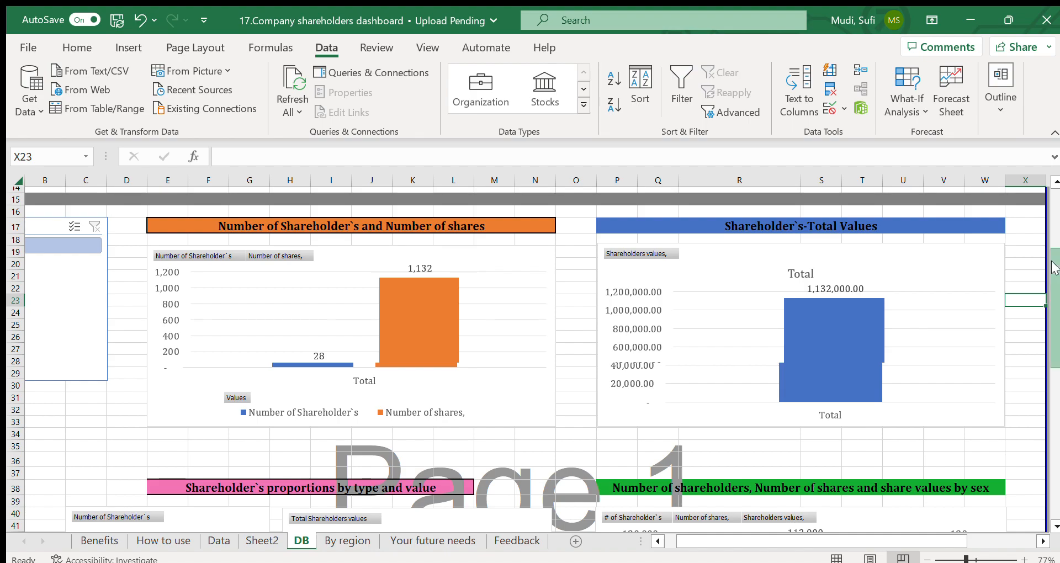
drag(1054, 298, 1052, 190)
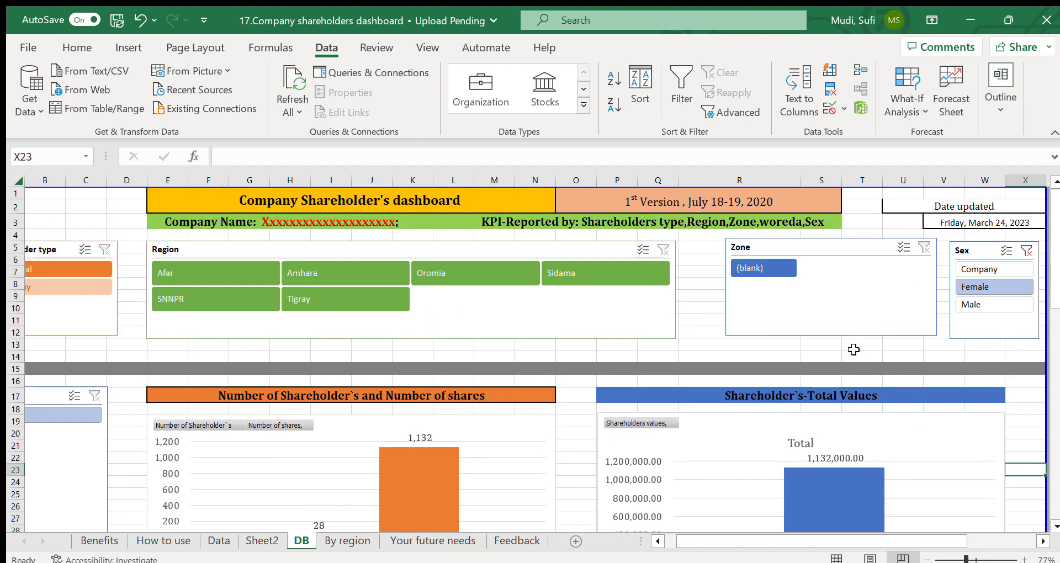
click(784, 355)
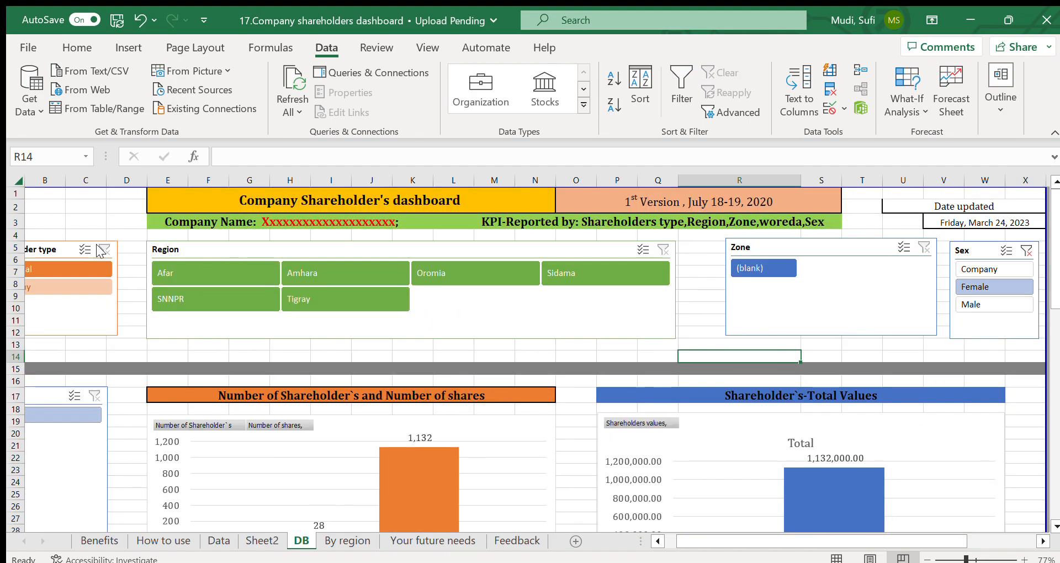
Step: Clear the Sex filter, reapply Female and recheck the share count and total value charts
click(95, 249)
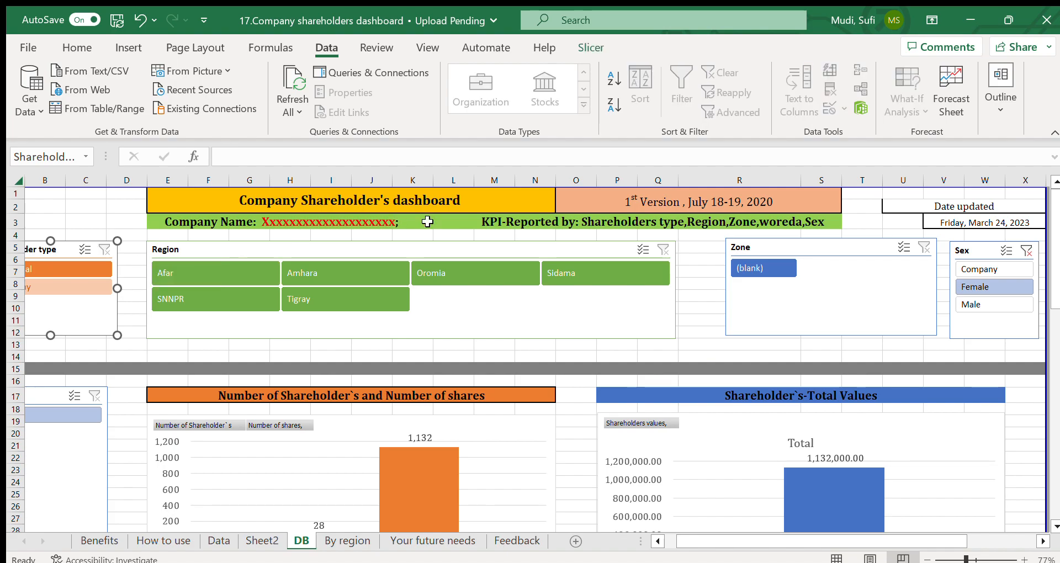
click(1034, 252)
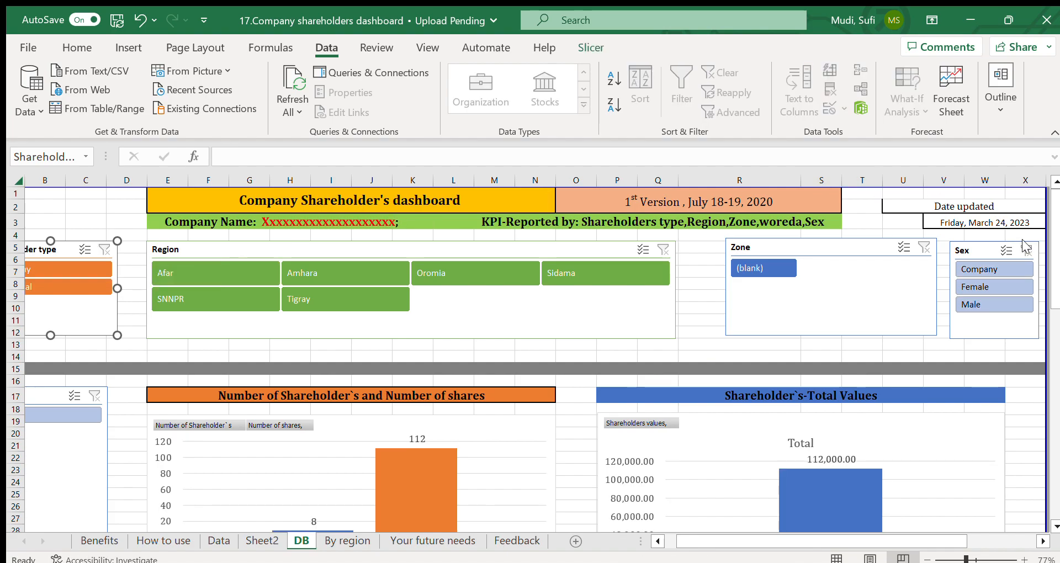
click(978, 287)
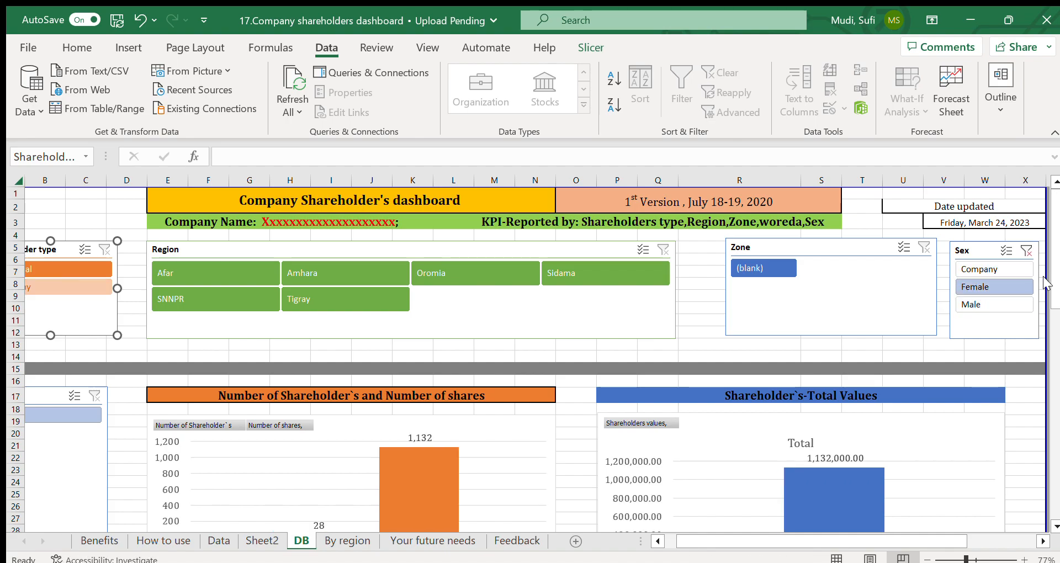
scroll(1054, 298, down, 6)
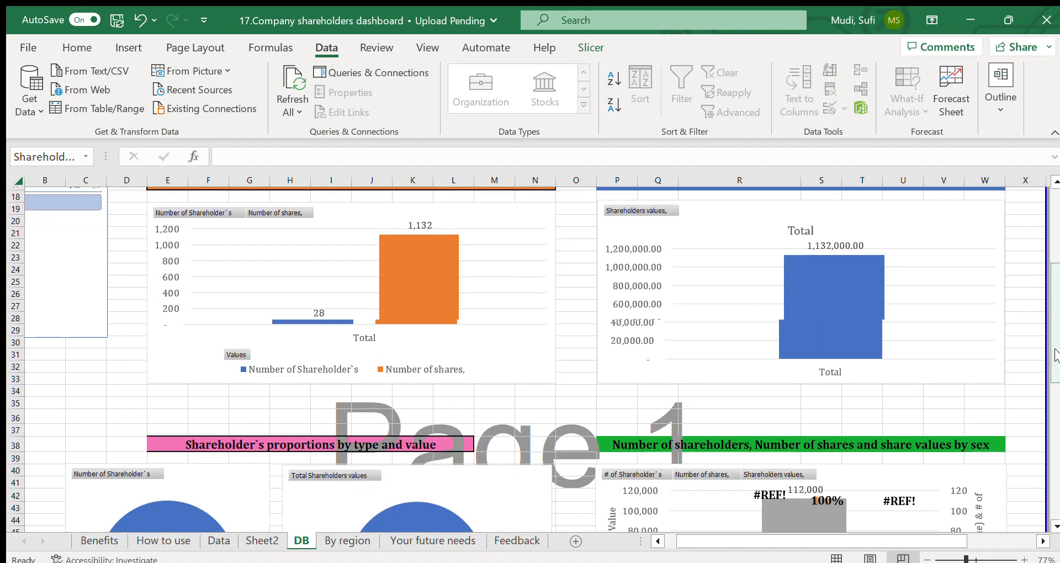
click(574, 318)
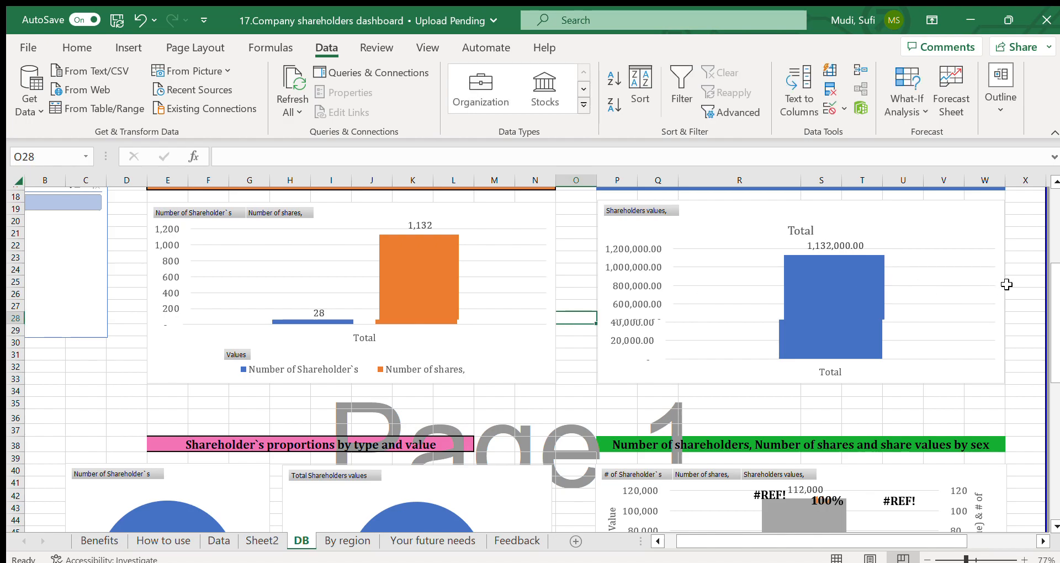
drag(1053, 293, 1033, 170)
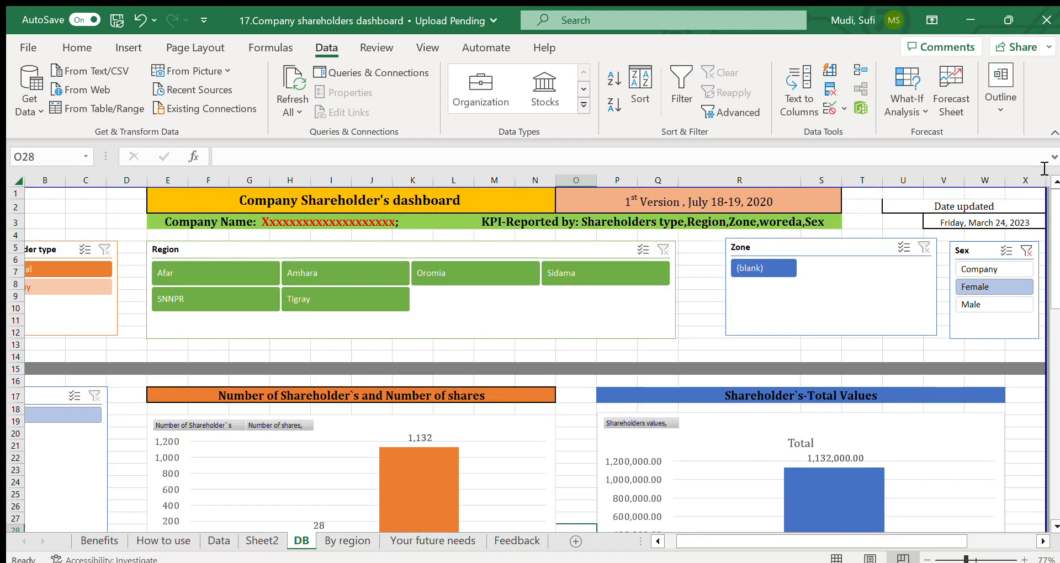
Step: Check the Shareholder type slicer, then clear the Female selection from the Sex slicer
drag(727, 541, 620, 546)
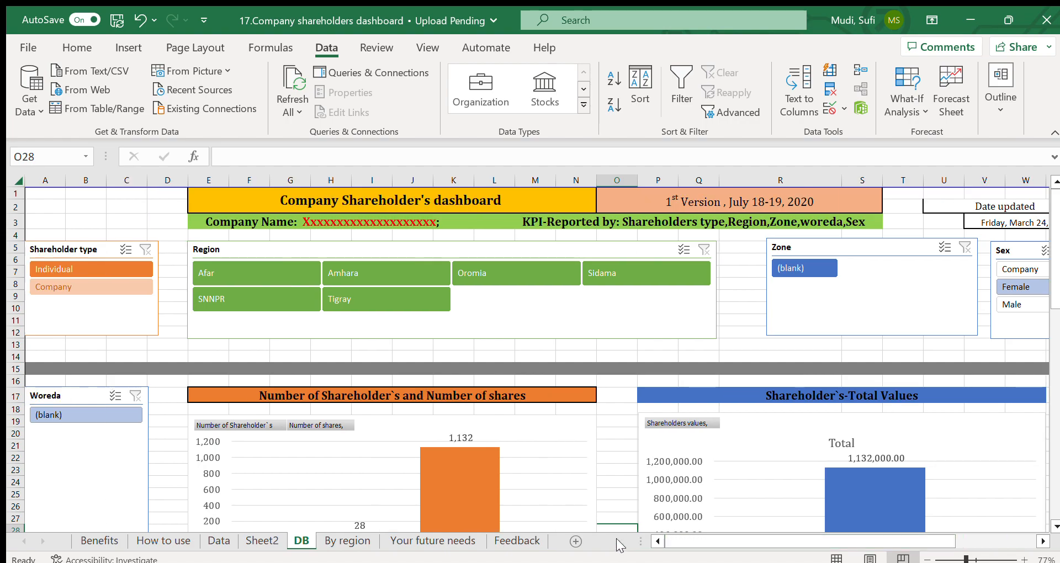
click(1041, 541)
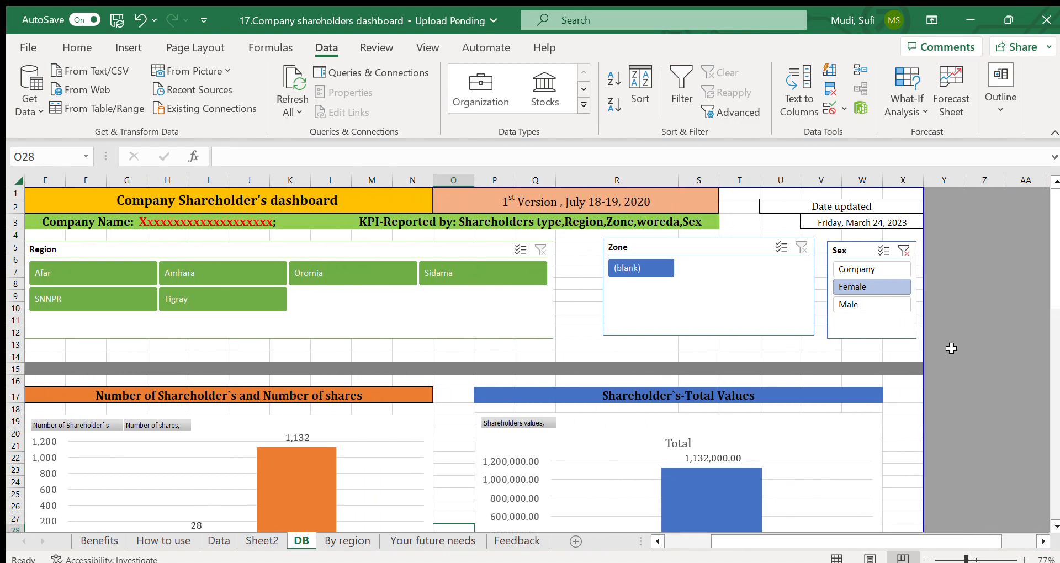
click(902, 250)
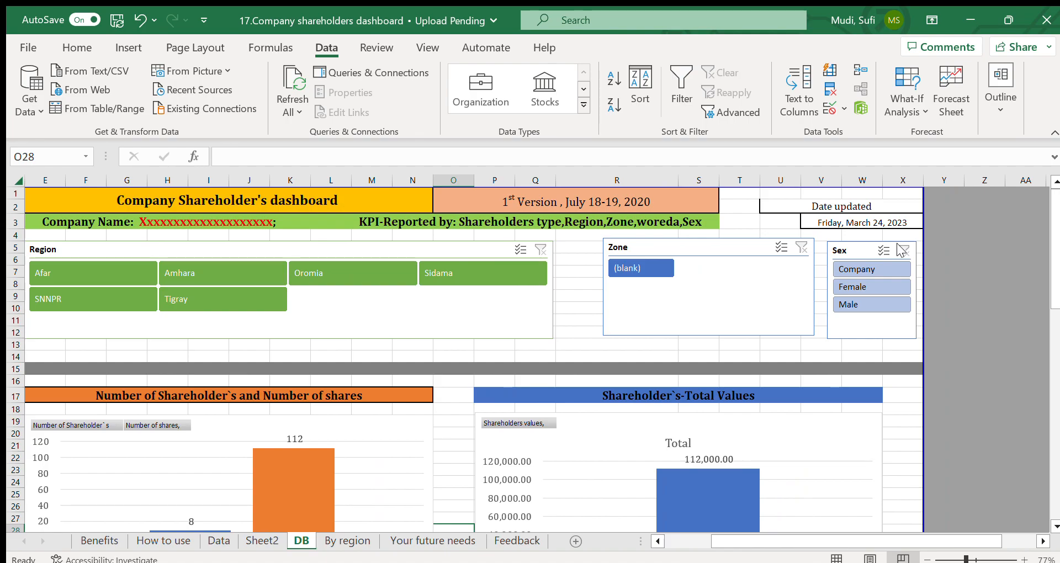
drag(1055, 239, 1054, 207)
Step: Go through the chart titles listed on Sheet2 and compare them with the charts on the DB sheet
click(251, 542)
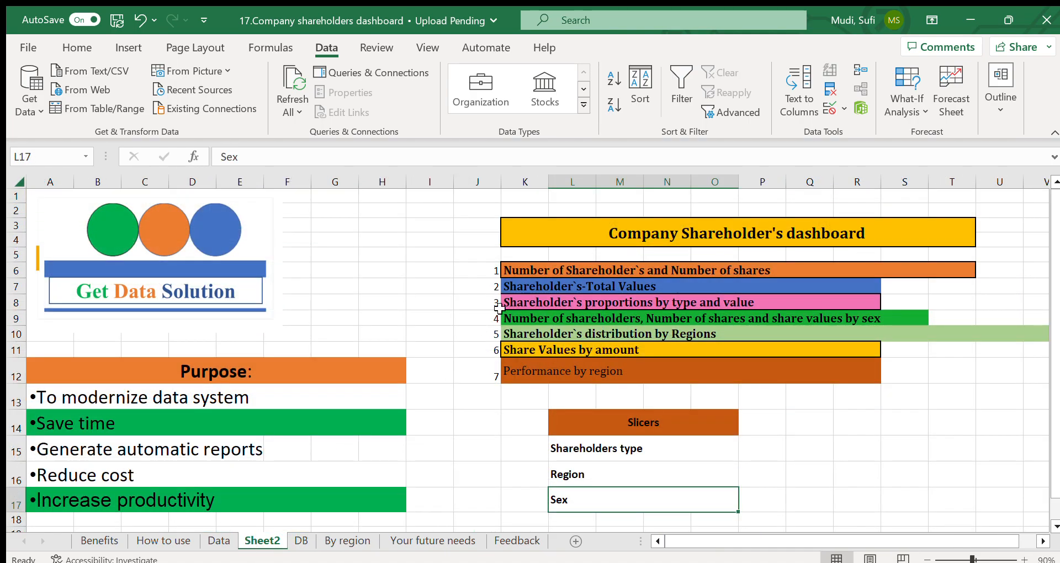
click(540, 270)
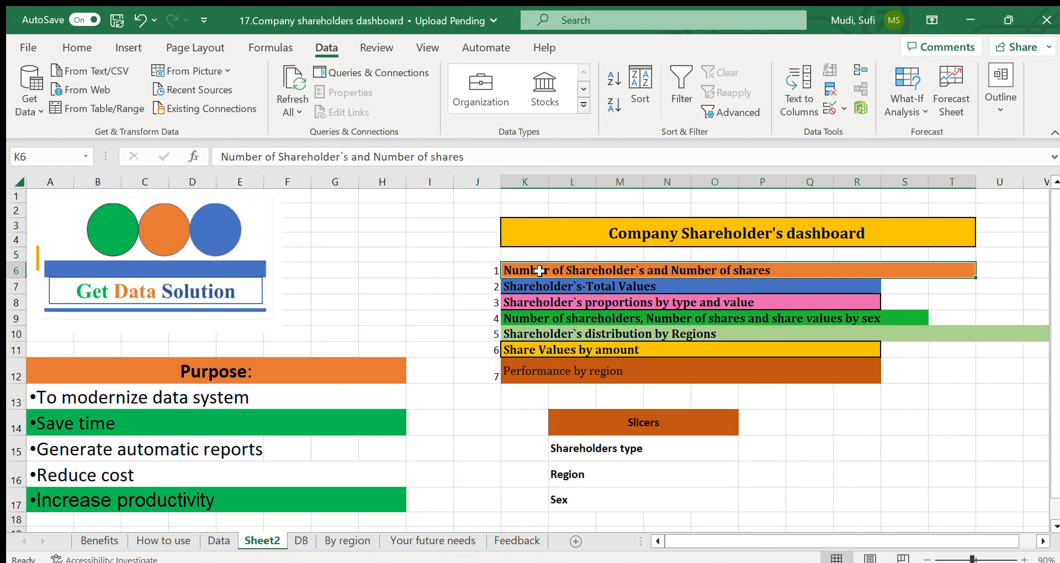
click(527, 285)
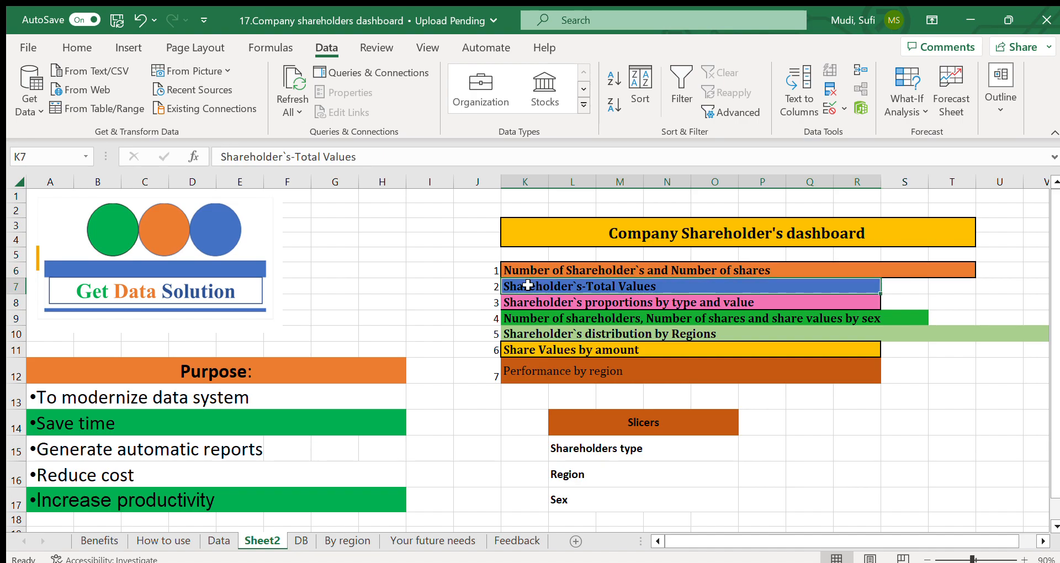
click(293, 540)
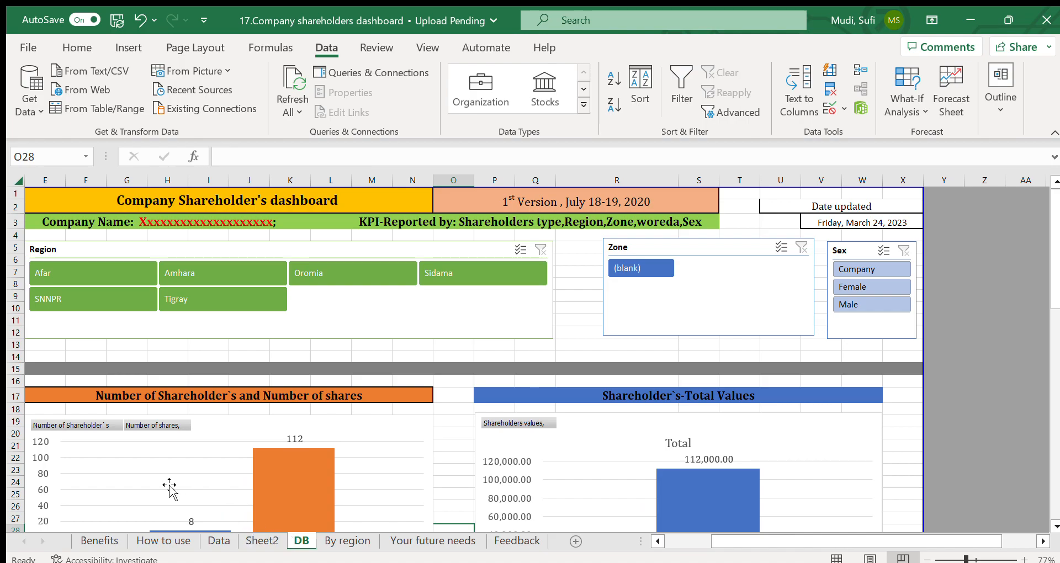
click(579, 446)
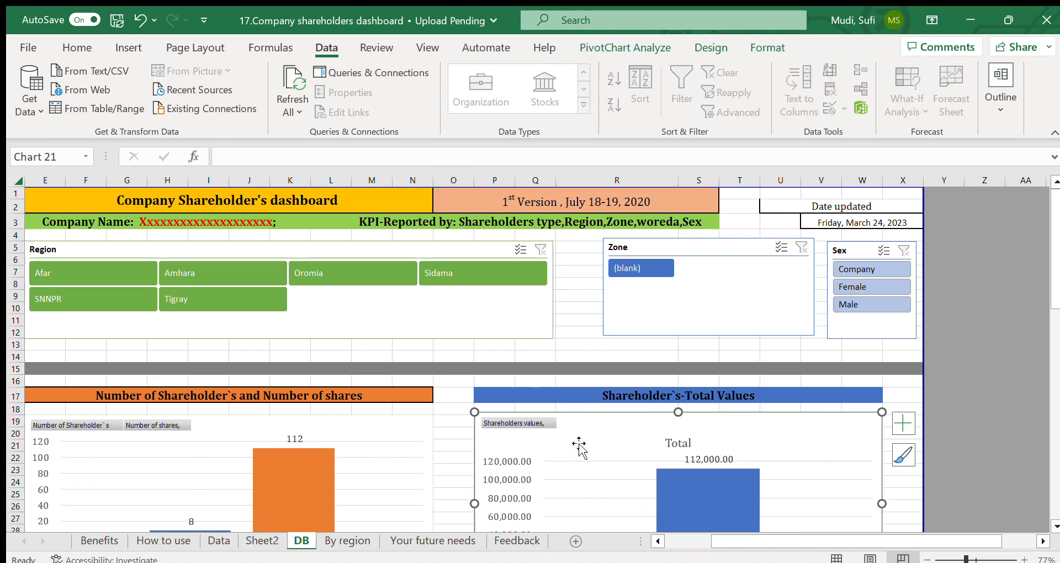
click(262, 541)
click(559, 319)
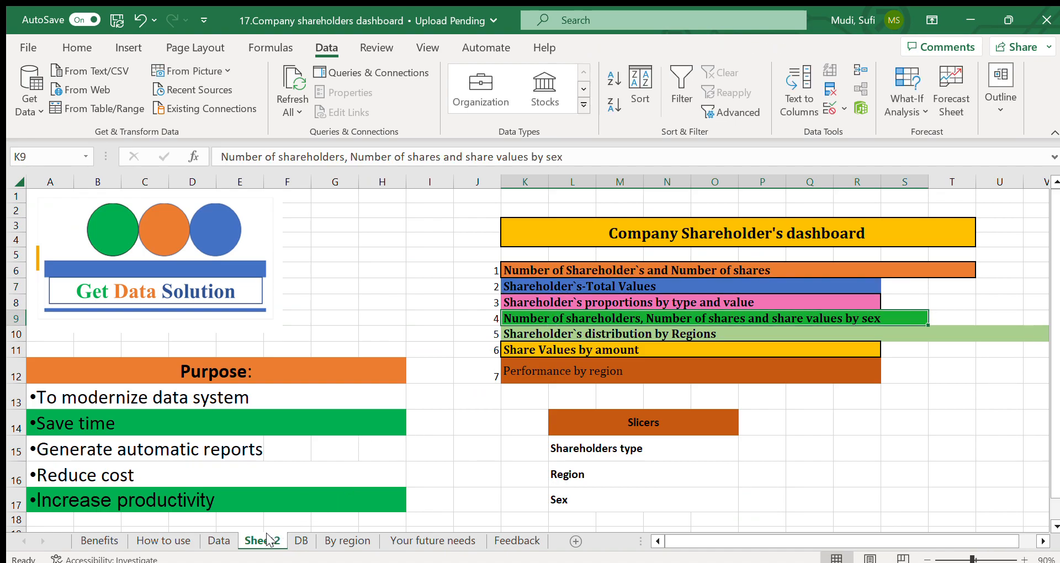
Step: Find the chart of shareholder numbers, shares and share values by sex on the DB sheet, beside the type and value proportions
click(300, 541)
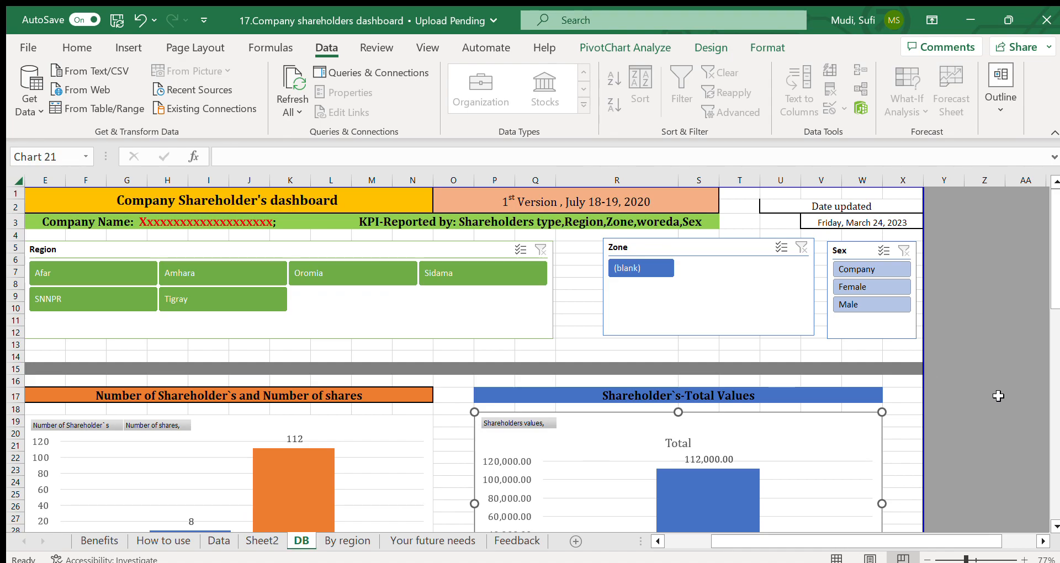
drag(1055, 291, 1055, 414)
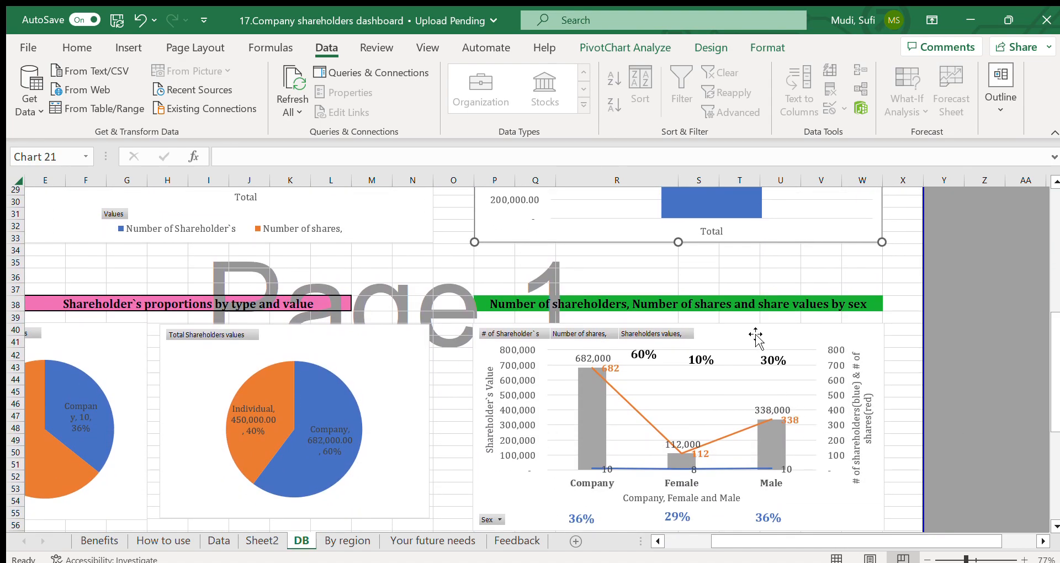
click(384, 337)
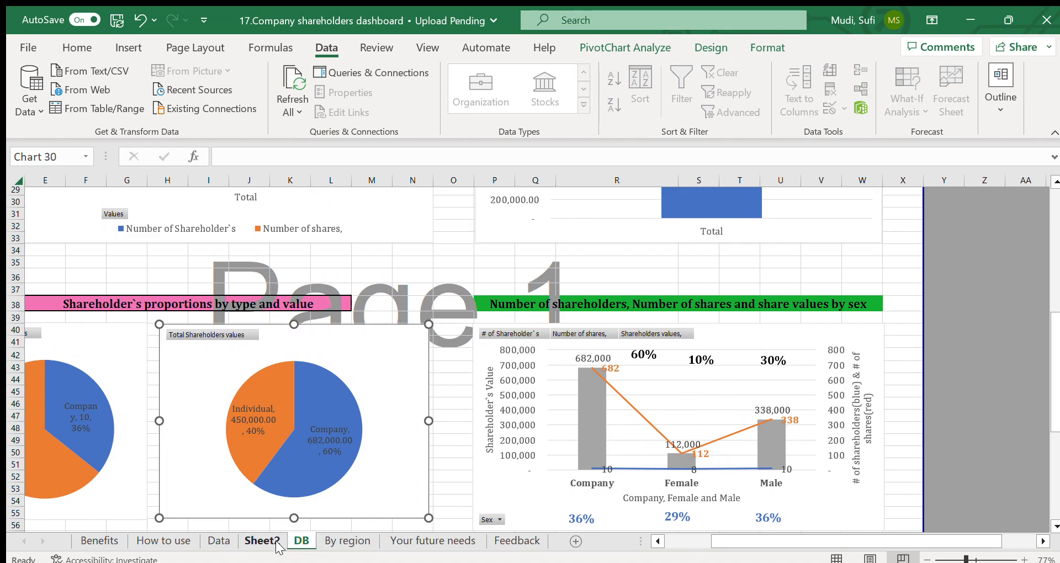
Step: Point out the Shareholder's distribution by Regions title on Sheet2 and find its matching chart on the DB sheet
click(263, 541)
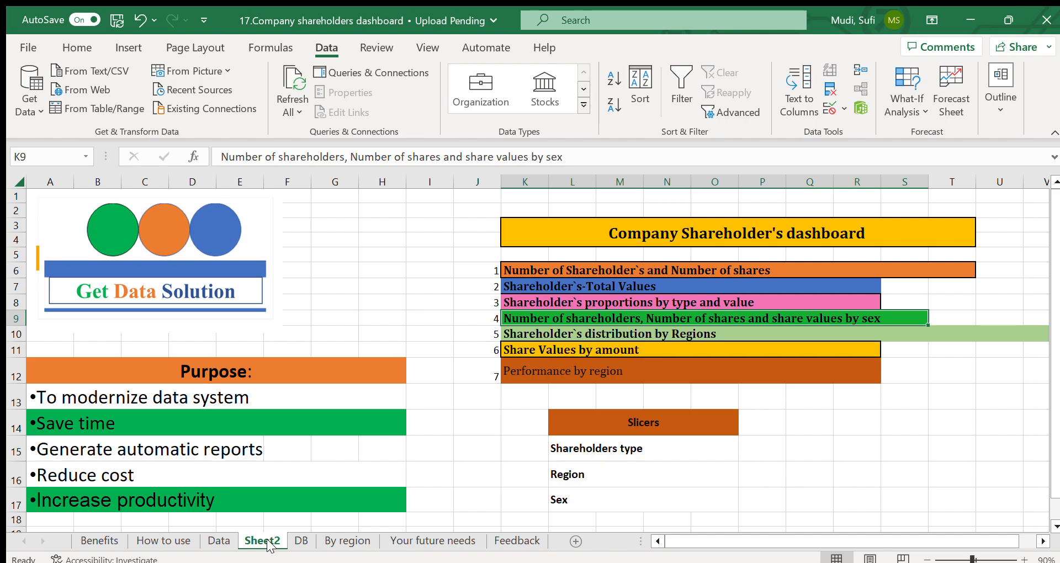
click(551, 335)
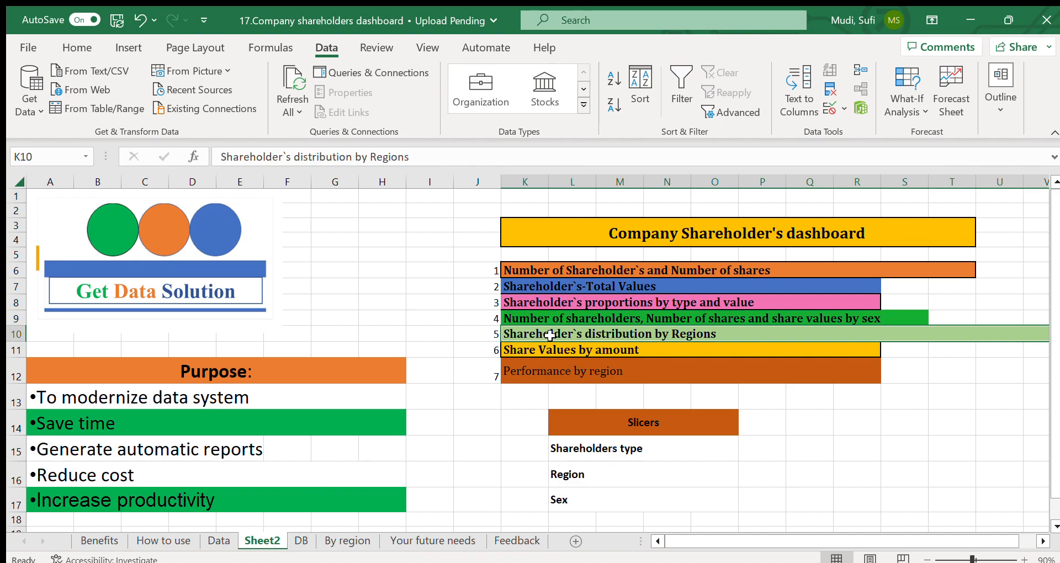
click(300, 541)
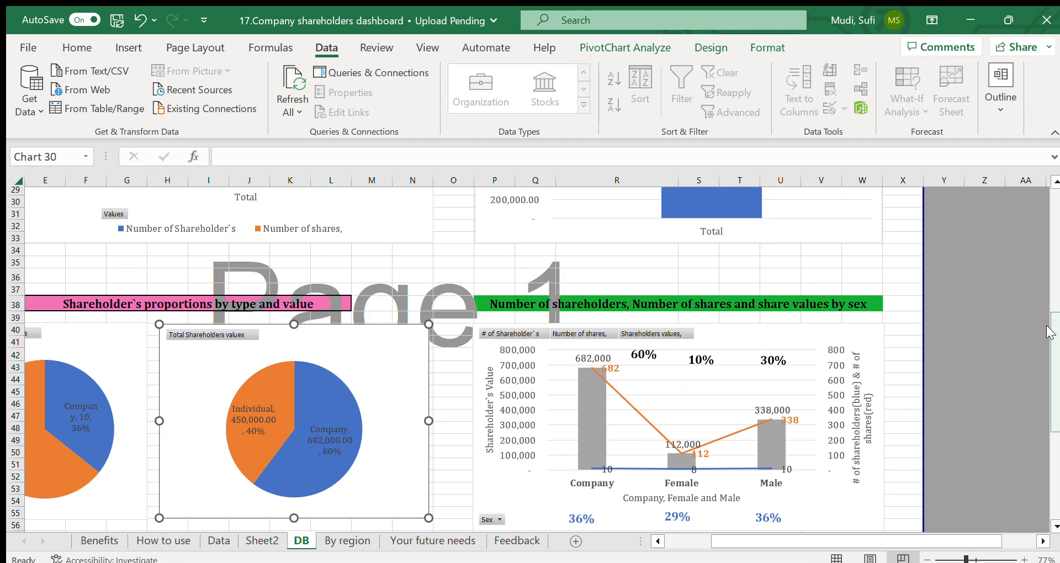
drag(1053, 331, 1054, 419)
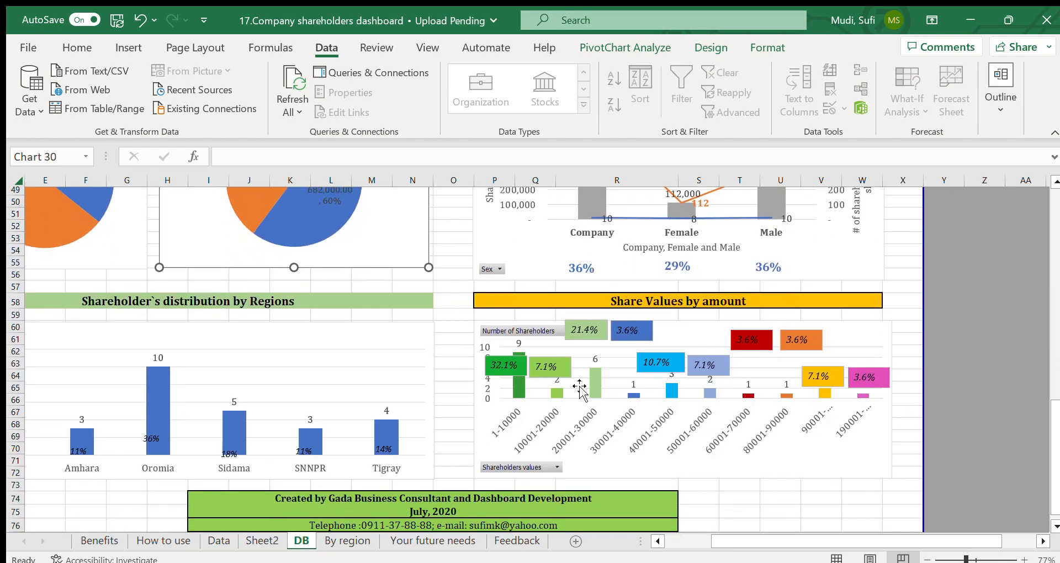
click(403, 347)
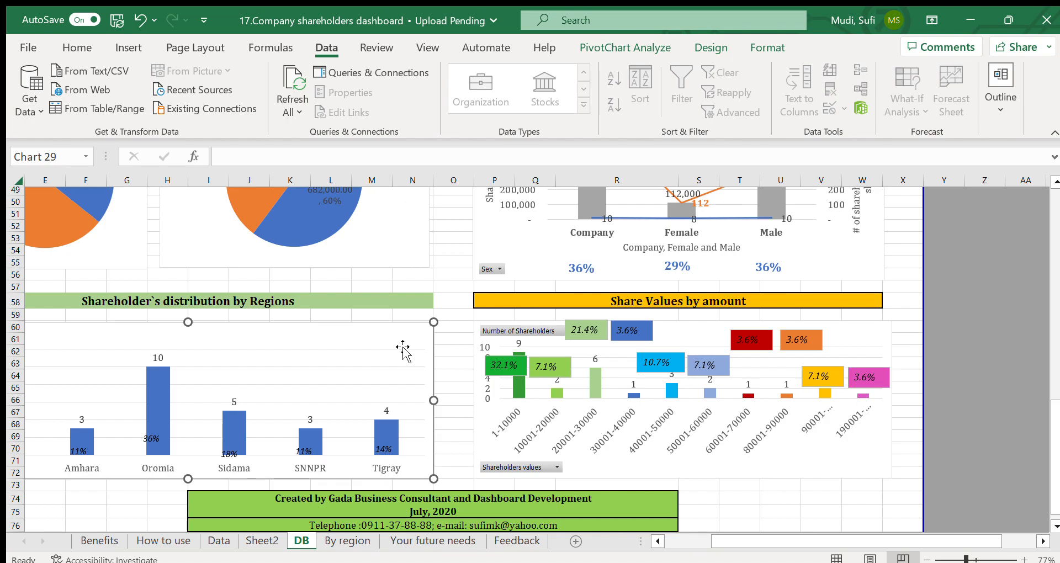
Step: Point out the Share Values by amount title on Sheet2 and find its matching chart on the DB sheet
click(263, 540)
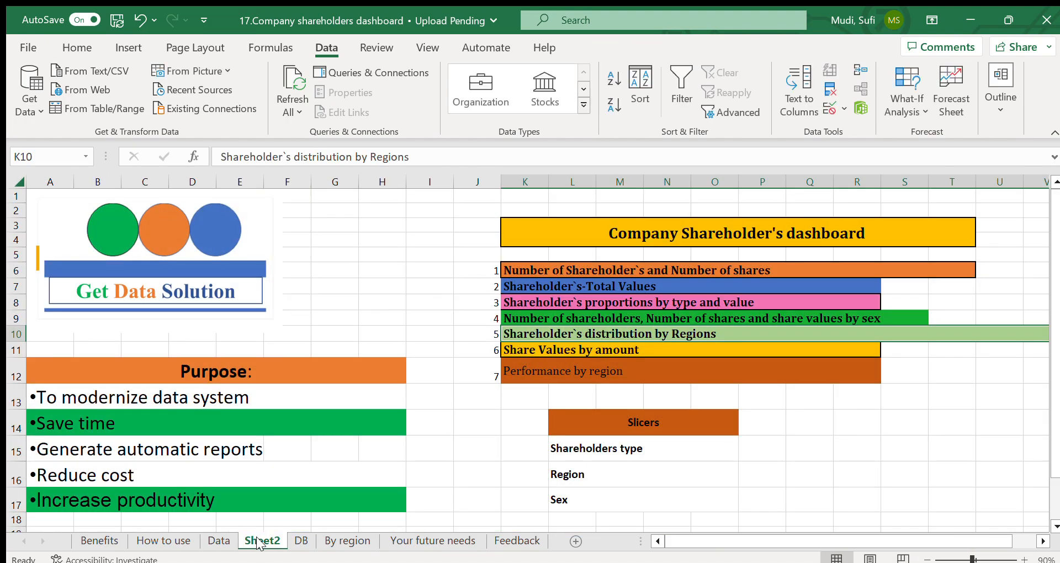
click(532, 345)
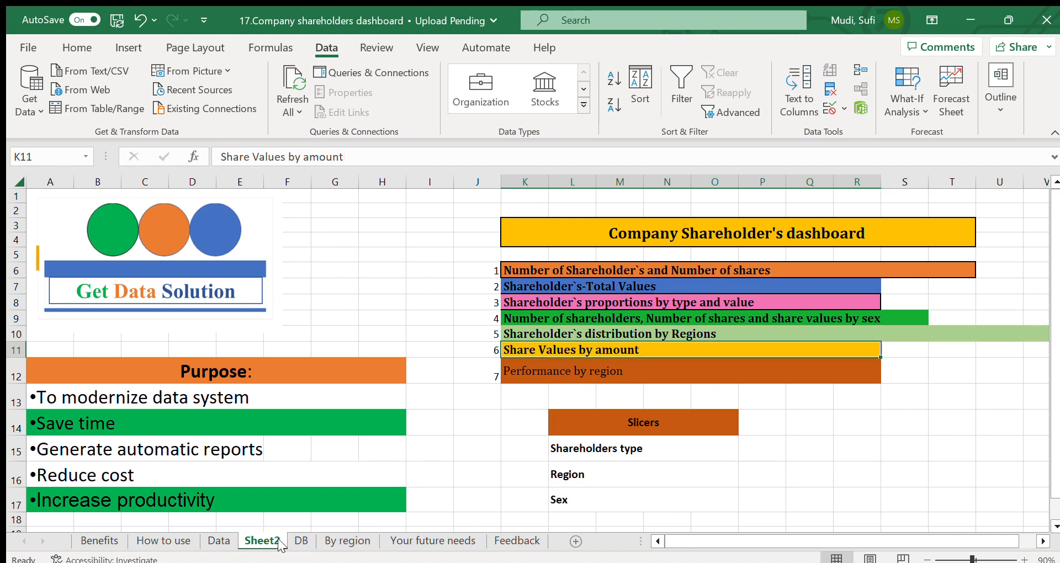
click(299, 541)
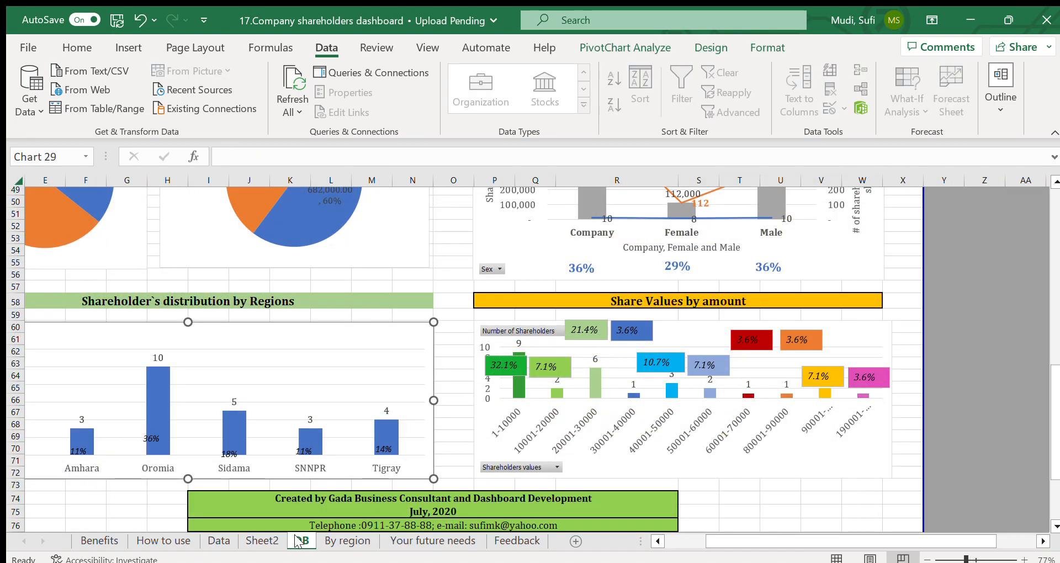
click(698, 317)
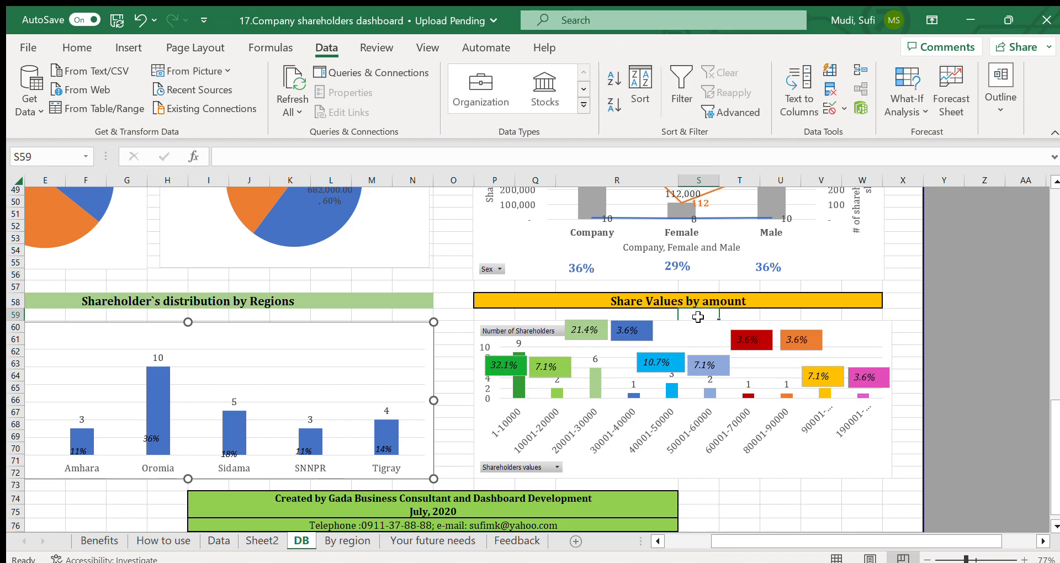
click(492, 316)
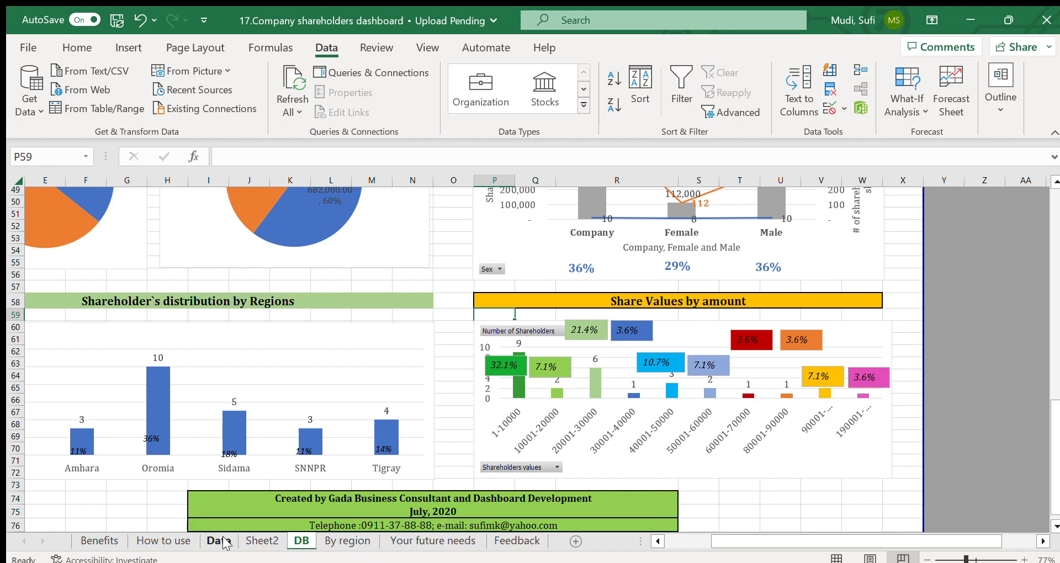
Step: Point out Performance by region on Sheet2, then examine the share value and shareholder count tables and charts on the By region sheet
click(261, 541)
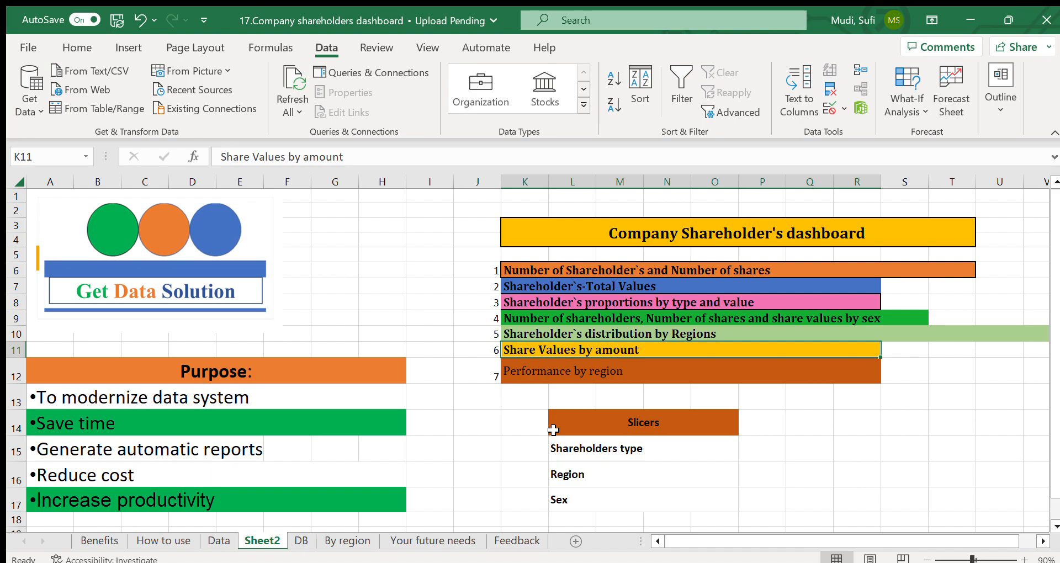
click(545, 375)
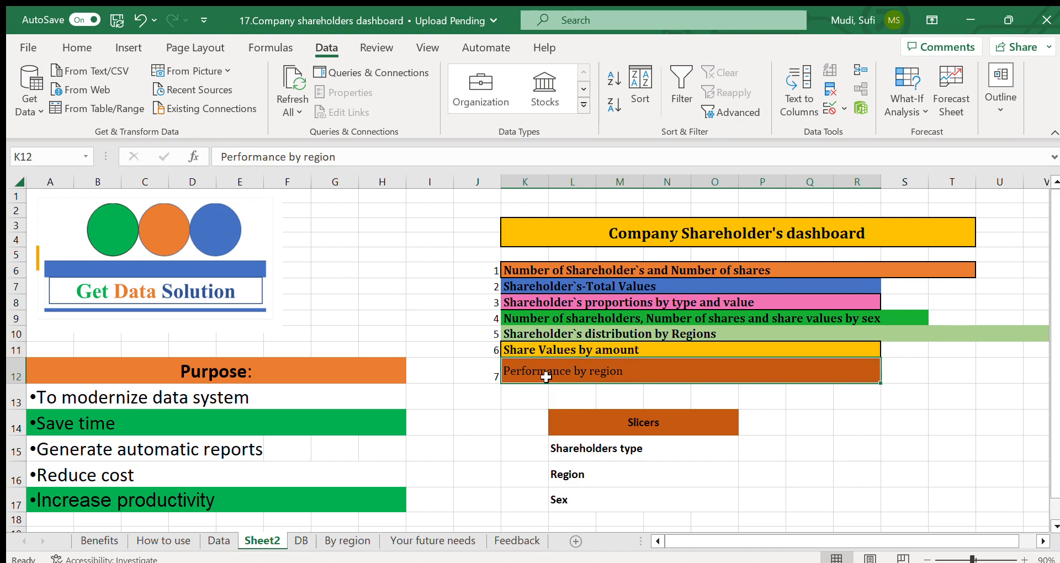
click(338, 542)
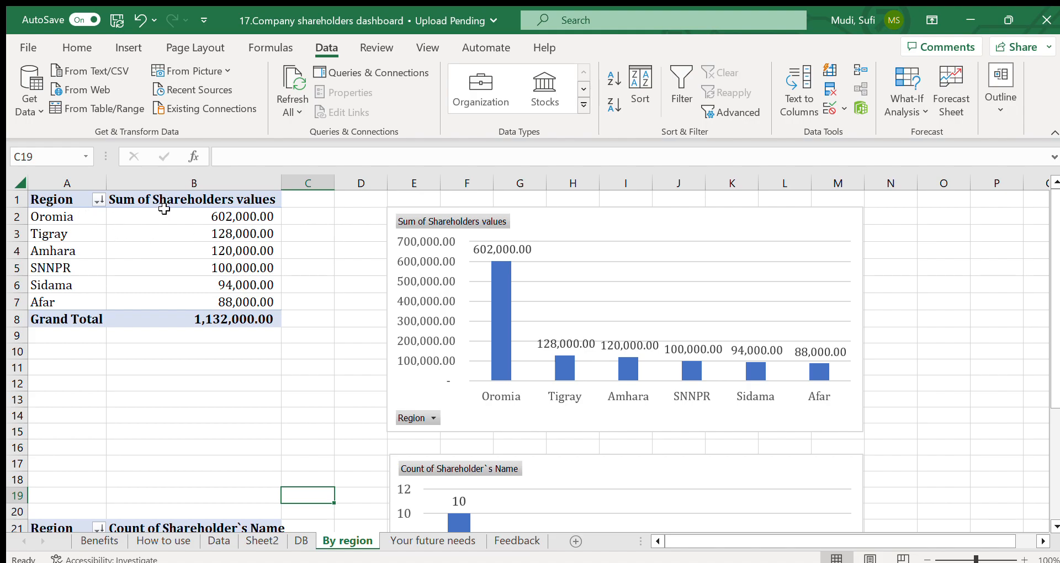
drag(184, 214, 185, 316)
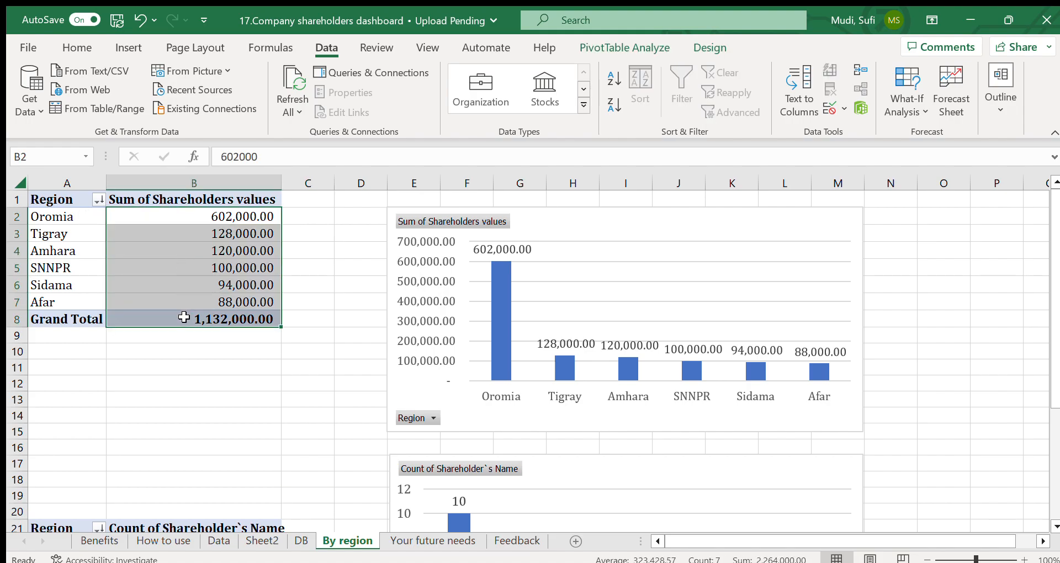
click(555, 237)
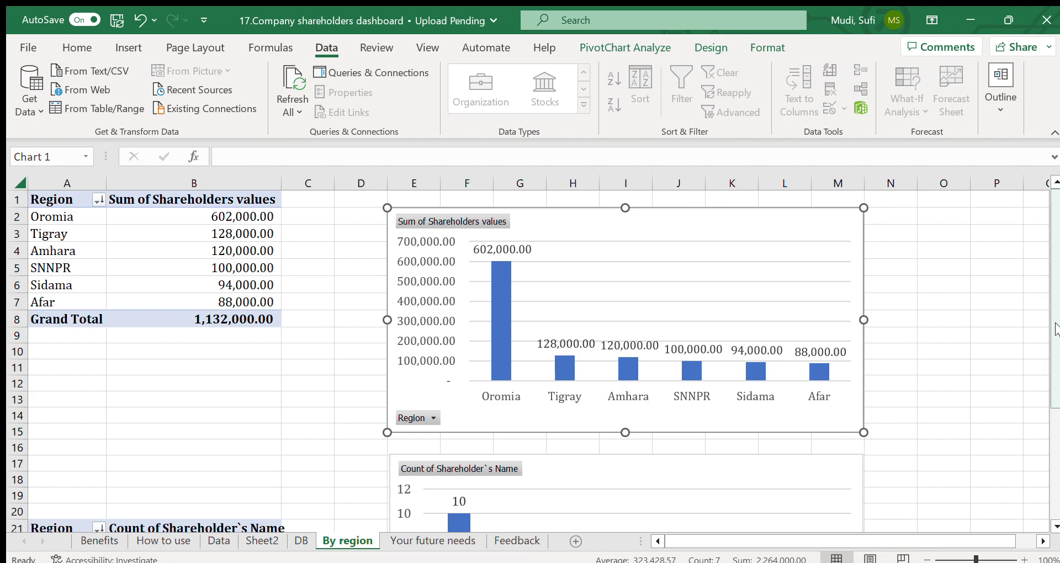
drag(1055, 330, 1056, 456)
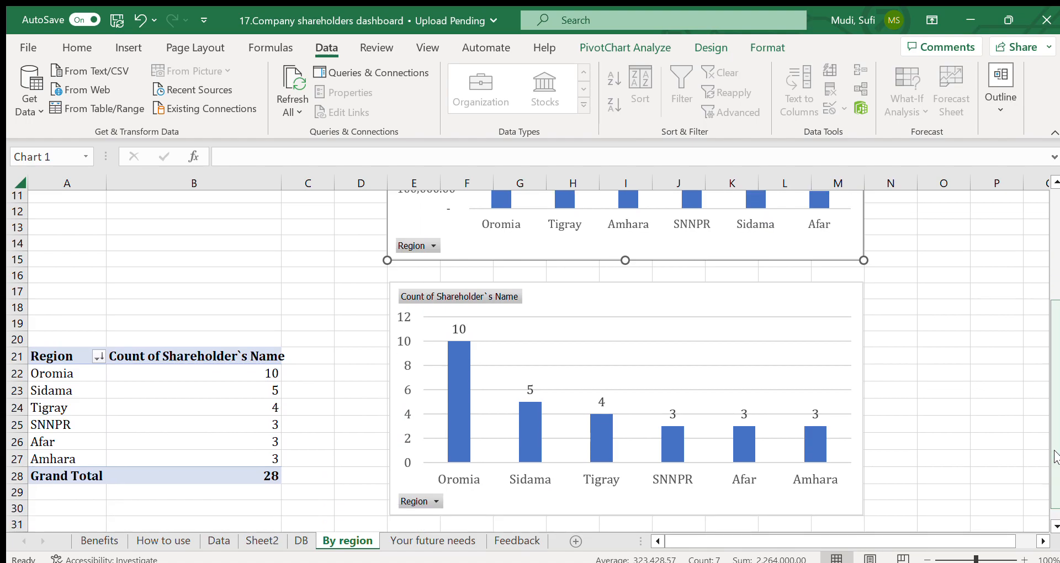
click(1054, 211)
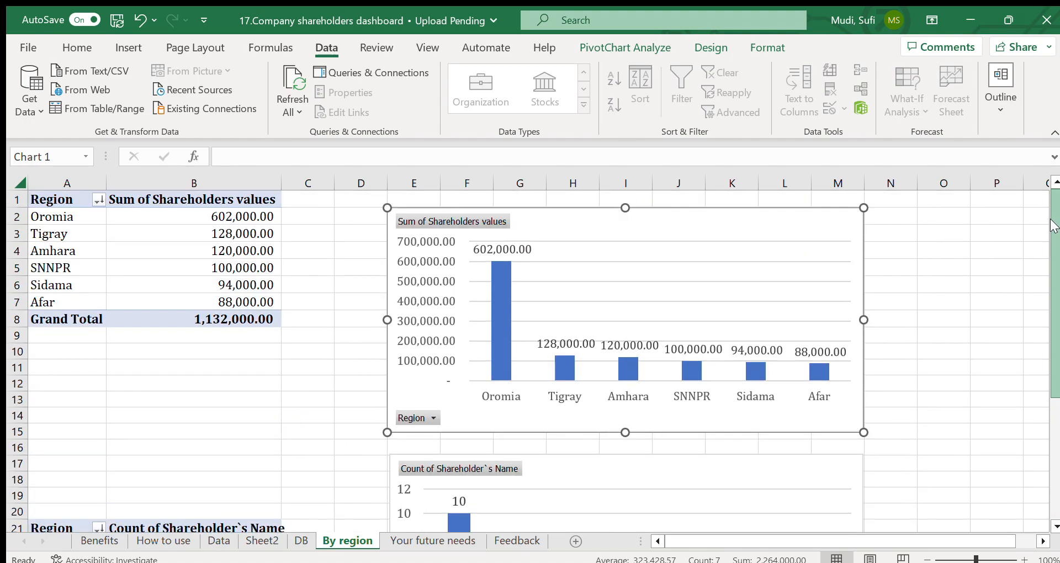
Step: Review the DB dashboard from its slicers through the regional distribution and share value charts, and return to its header
click(298, 541)
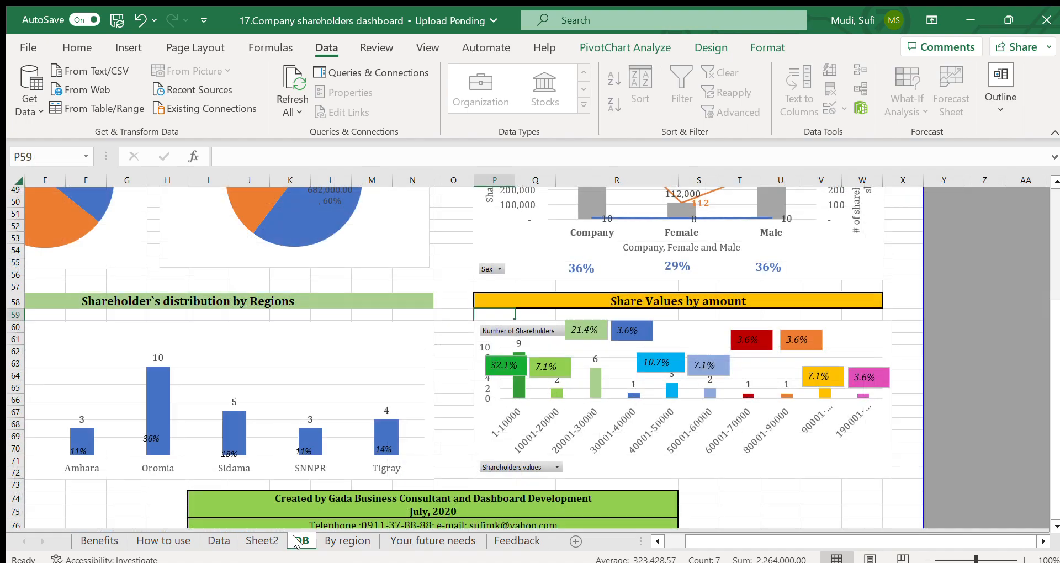
drag(1053, 412, 1039, 157)
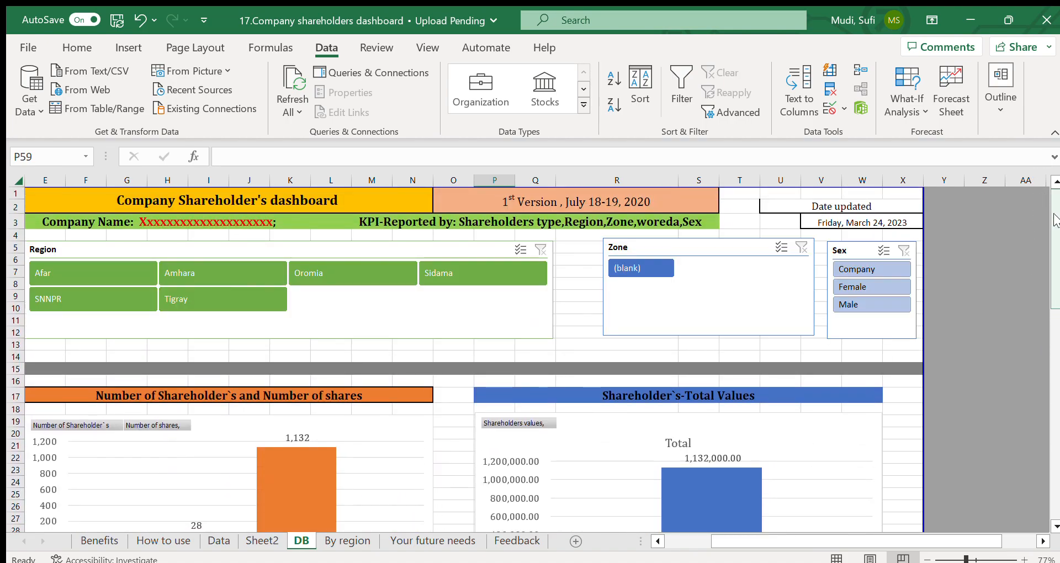
click(559, 336)
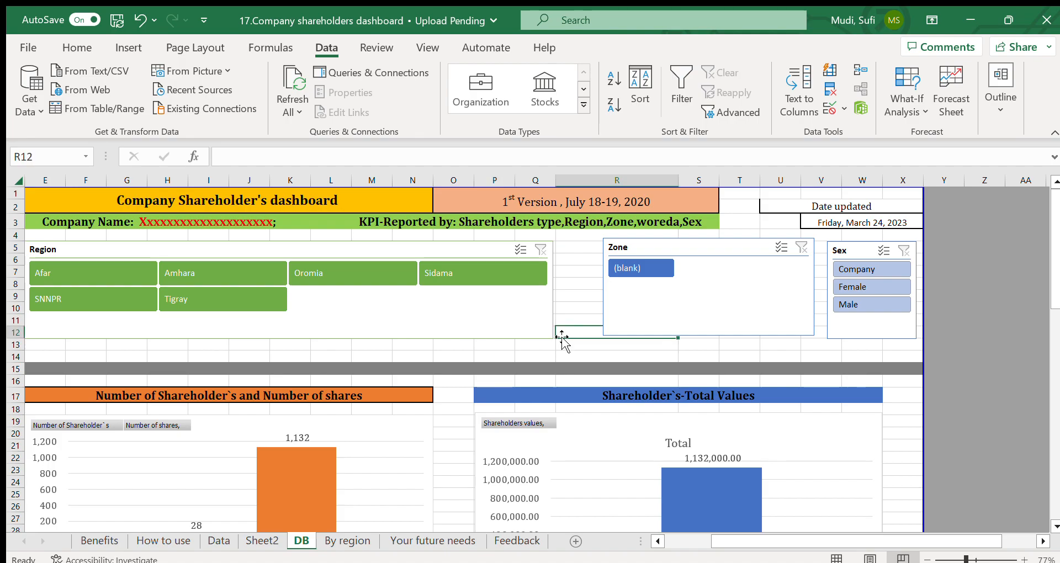
drag(1054, 260, 1033, 430)
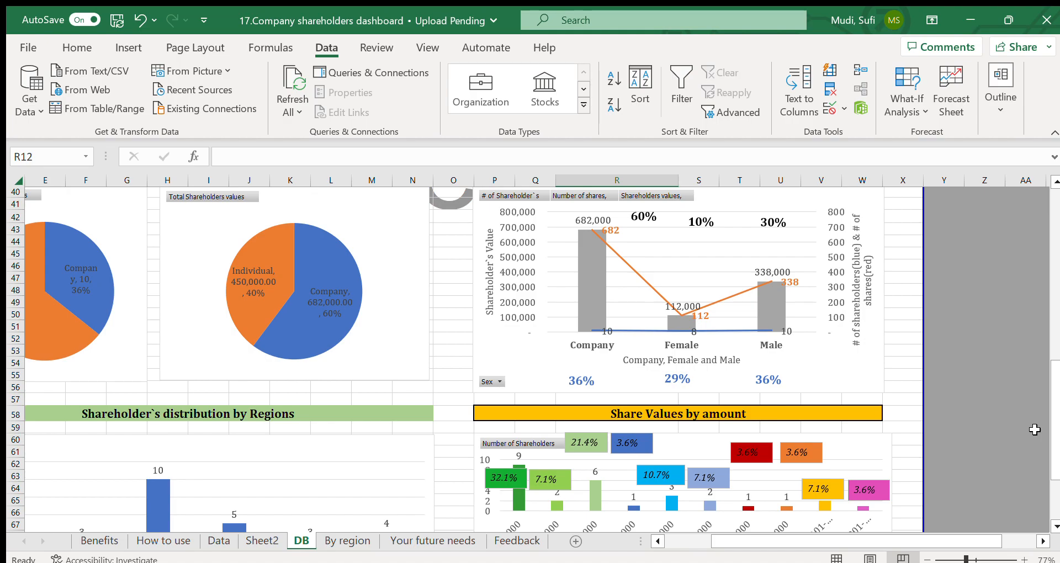
scroll(1052, 413, down, 1)
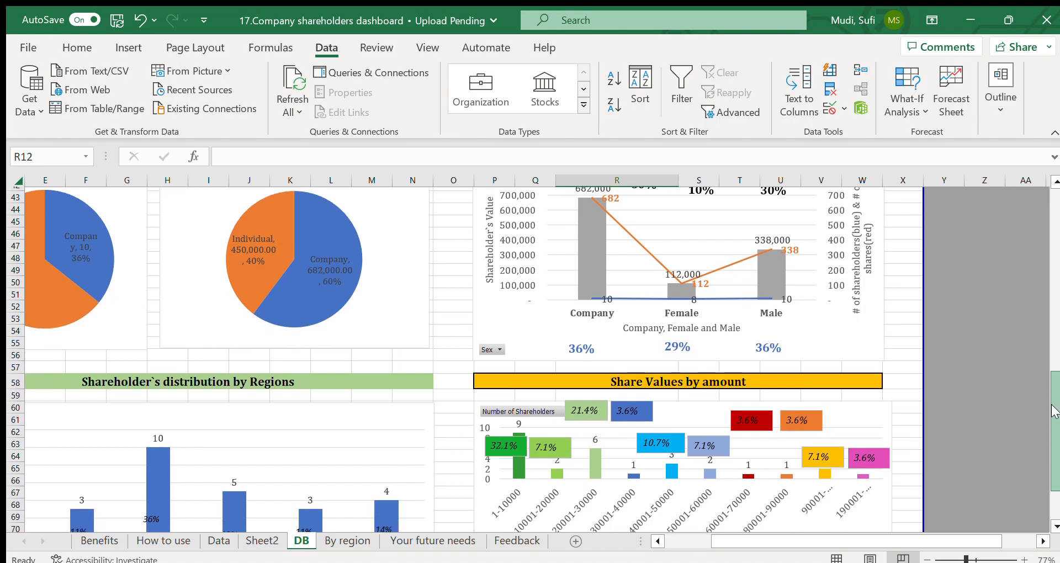
drag(1052, 413, 1050, 409)
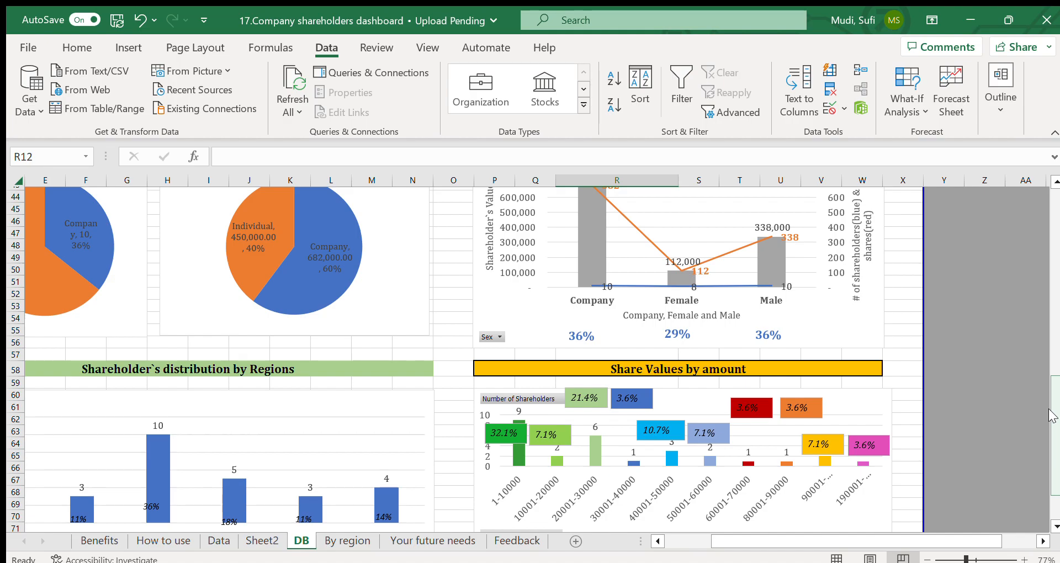
drag(1049, 414, 1049, 392)
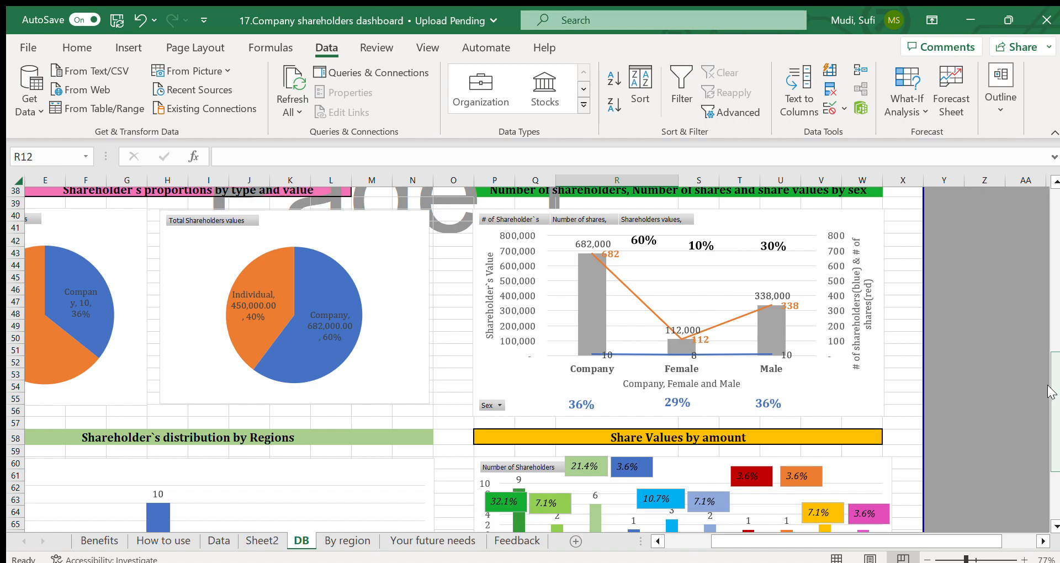
drag(1052, 392, 1055, 175)
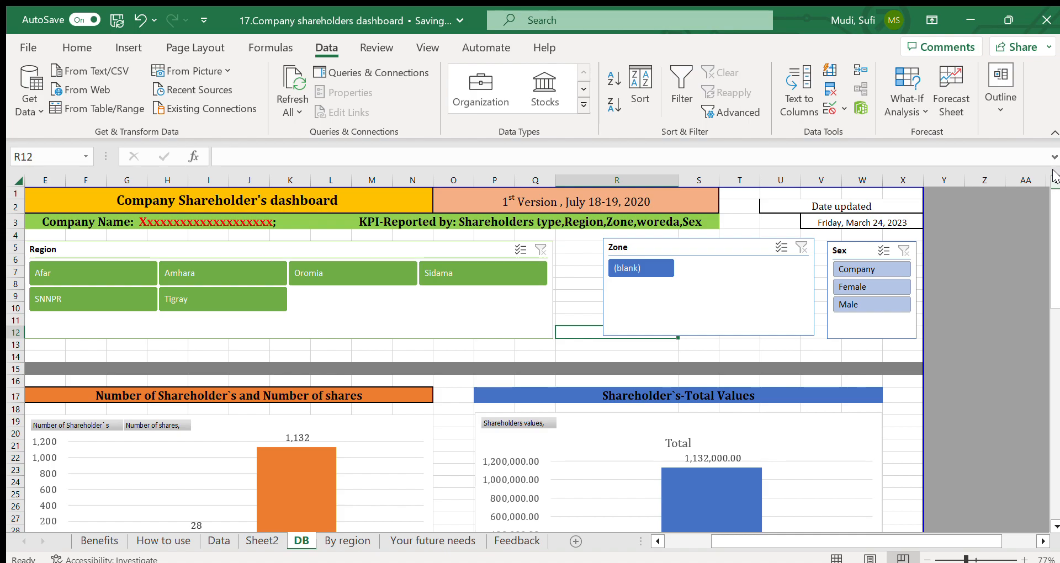
click(572, 317)
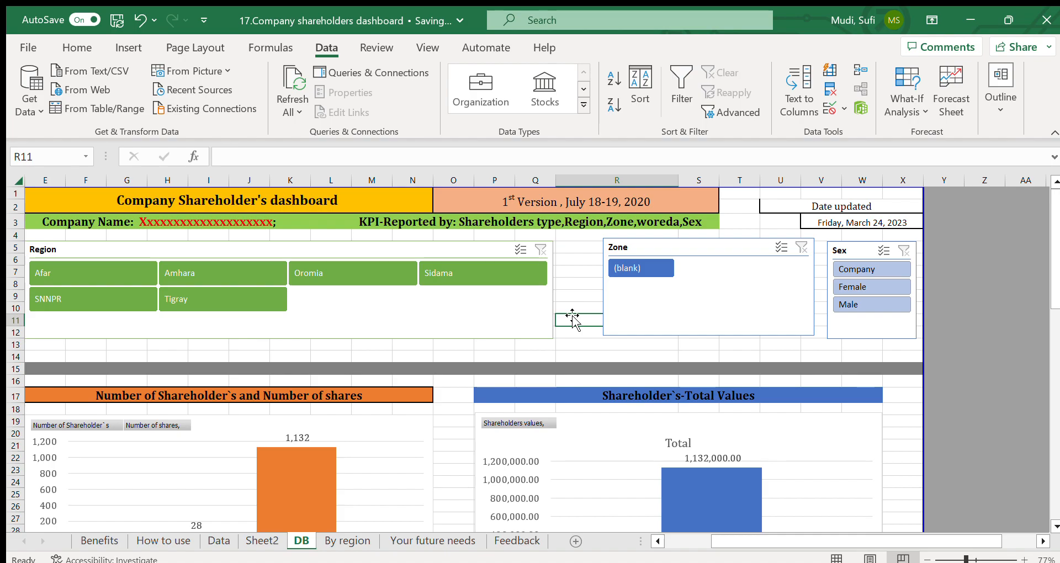
Step: Go through the Purpose list on Sheet2, from modernizing the data system to increasing productivity
click(250, 539)
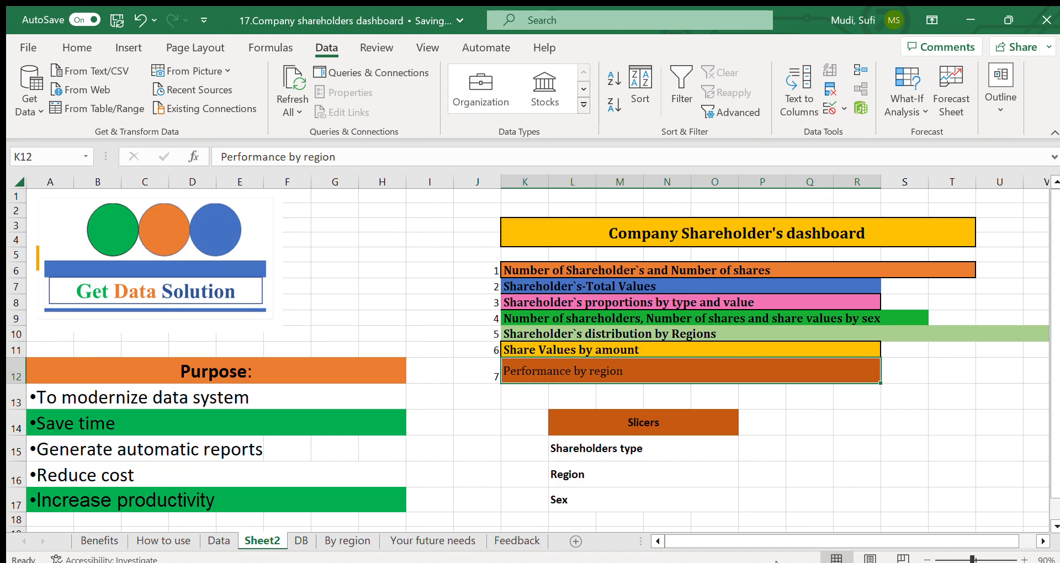
click(214, 398)
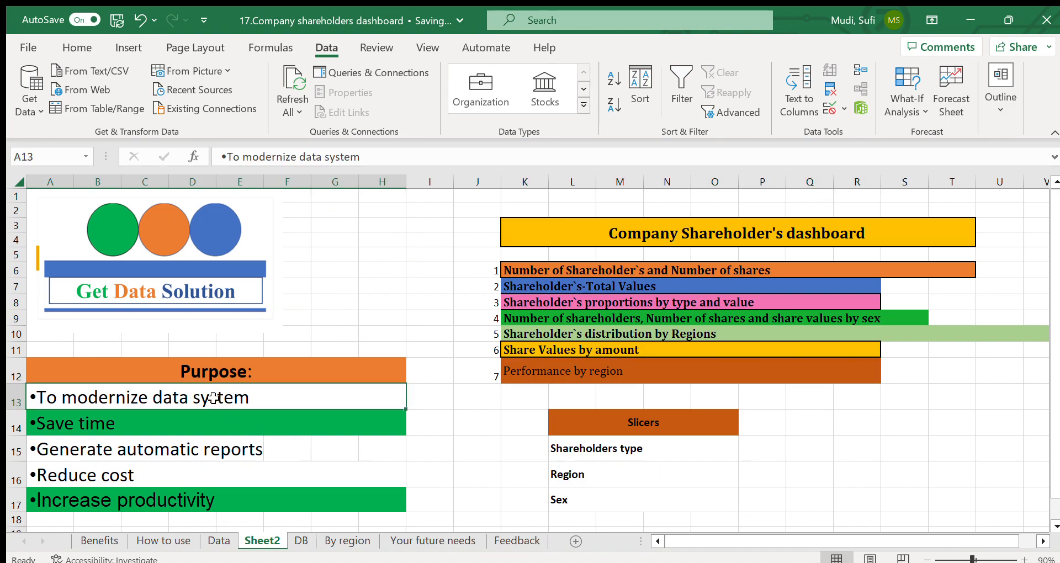
key(Down)
key(Down)
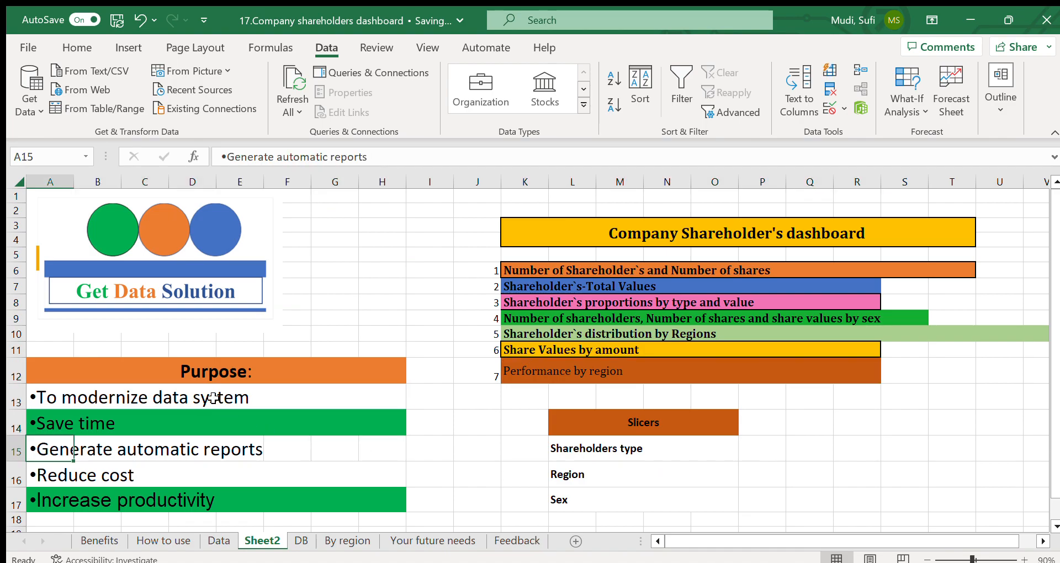
key(Down)
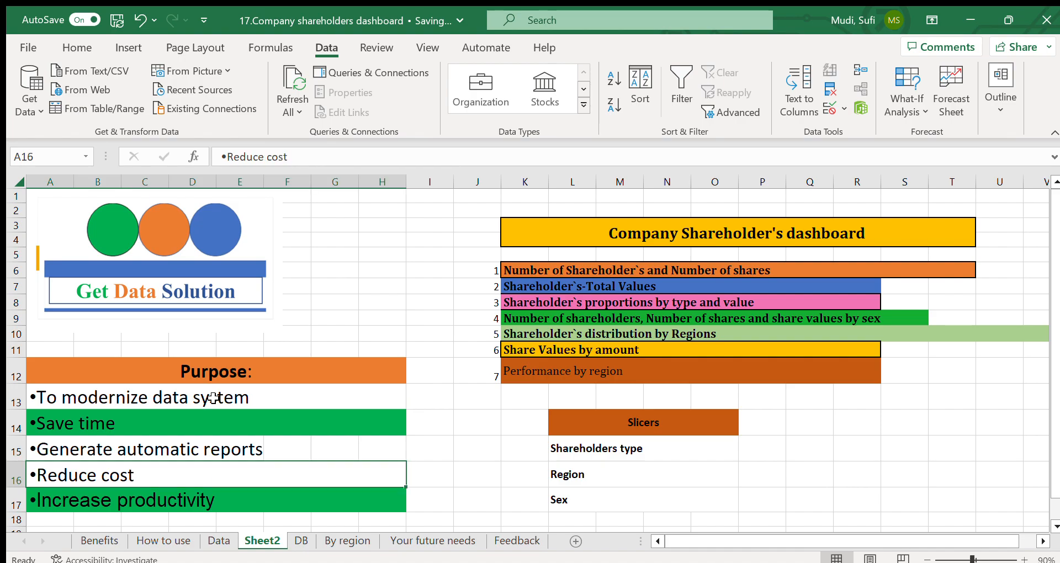
key(Down)
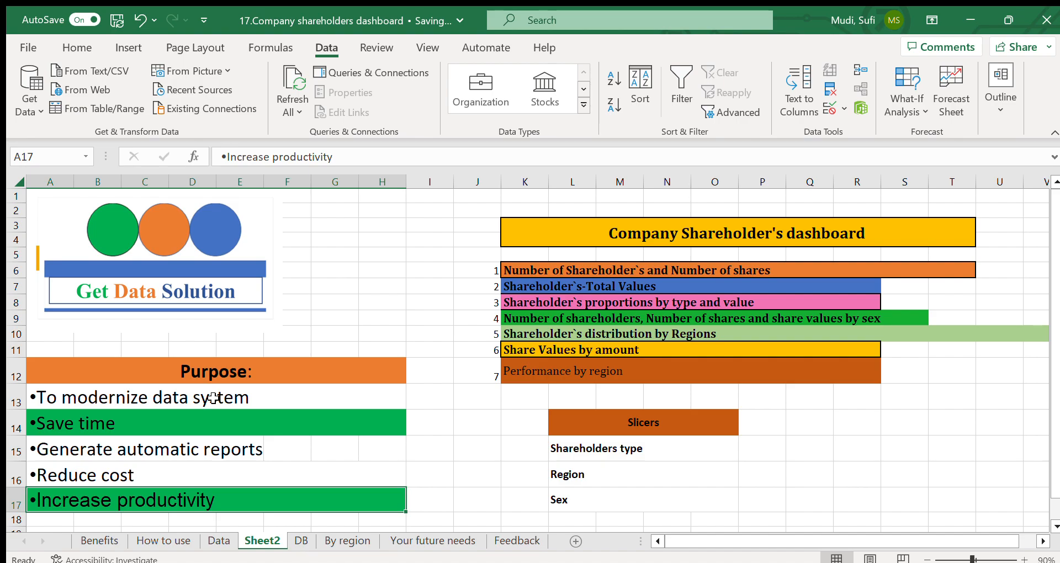
click(376, 303)
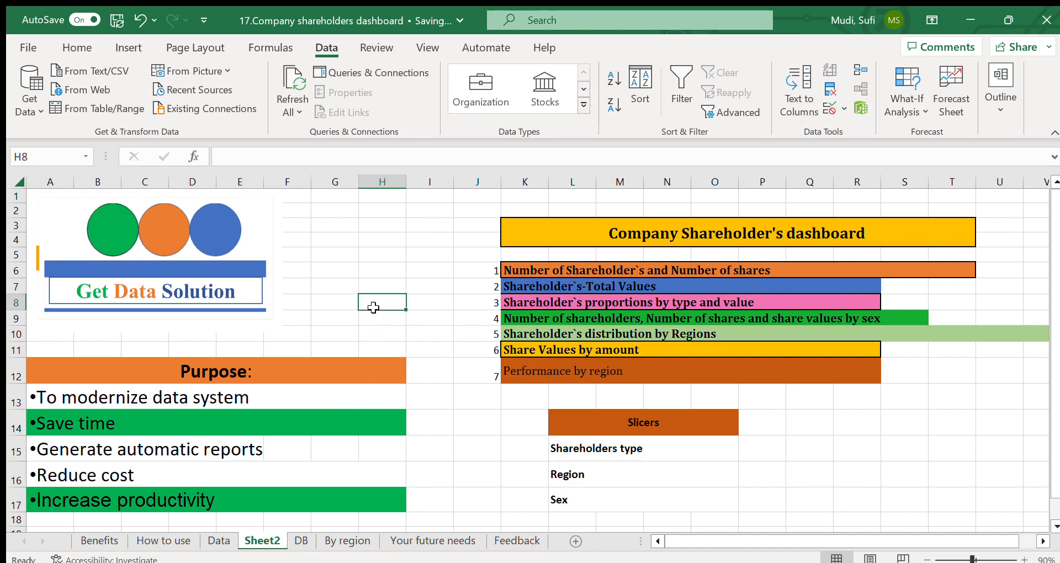